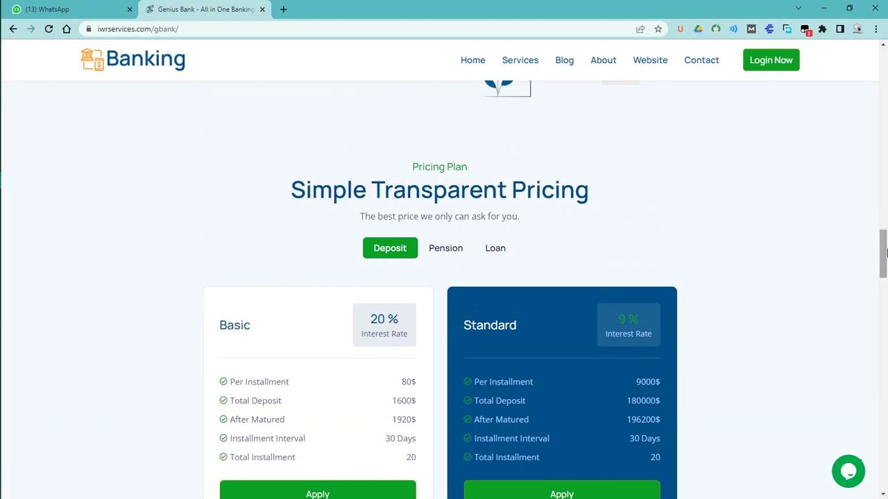
# Apply for the Basic deposit plan in the Pricing Plan section, reaching the pre-filled Login page.
pyautogui.scroll(-2, 636, 225)
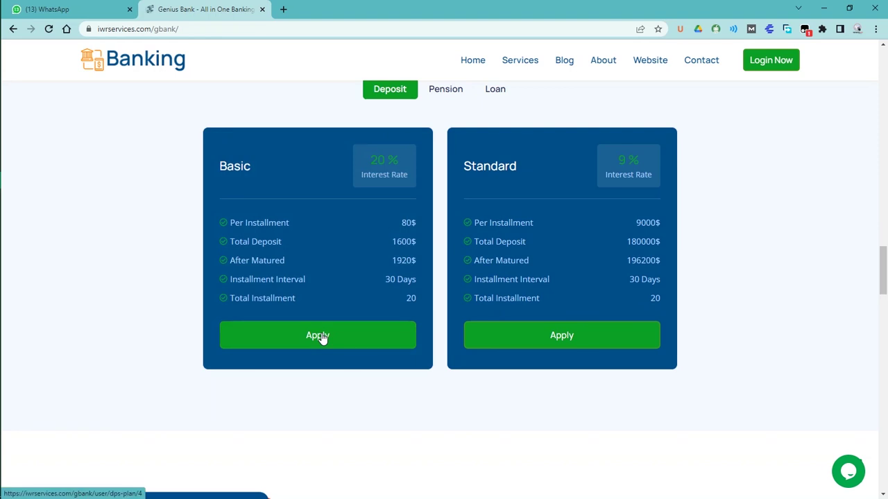
pyautogui.click(322, 338)
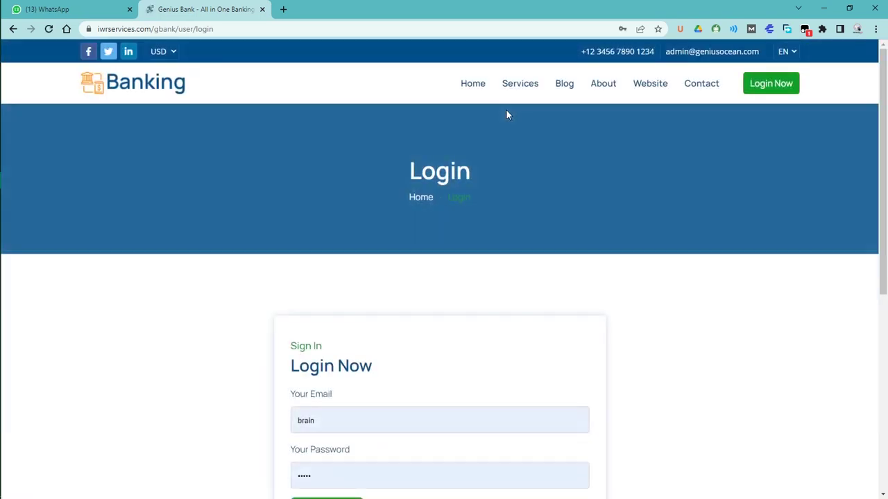
pyautogui.scroll(-3, 886, 273)
pyautogui.scroll(3, 886, 273)
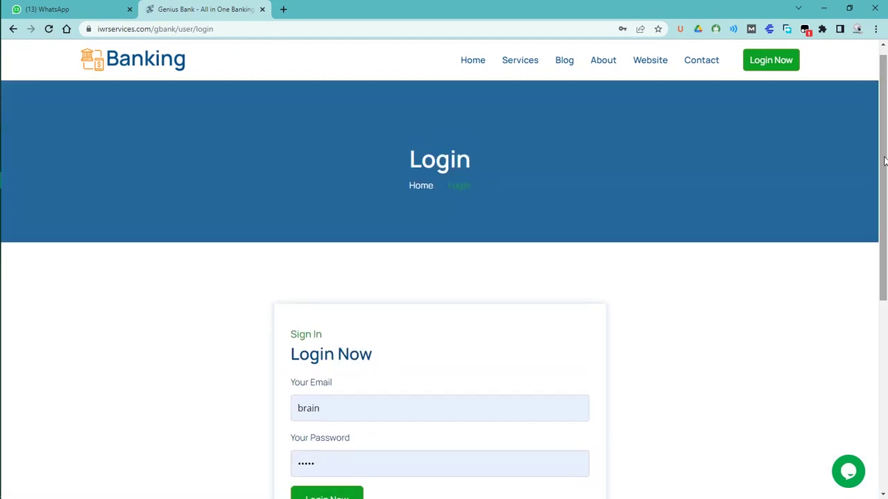
# Browse the Services page, opening and closing the live chat contact form.
pyautogui.click(520, 63)
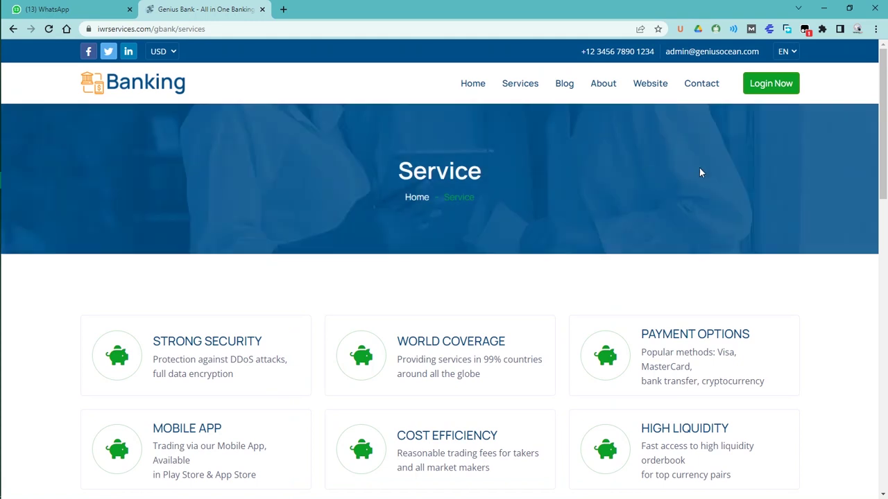
pyautogui.moveTo(886, 147); pyautogui.dragTo(886, 437)
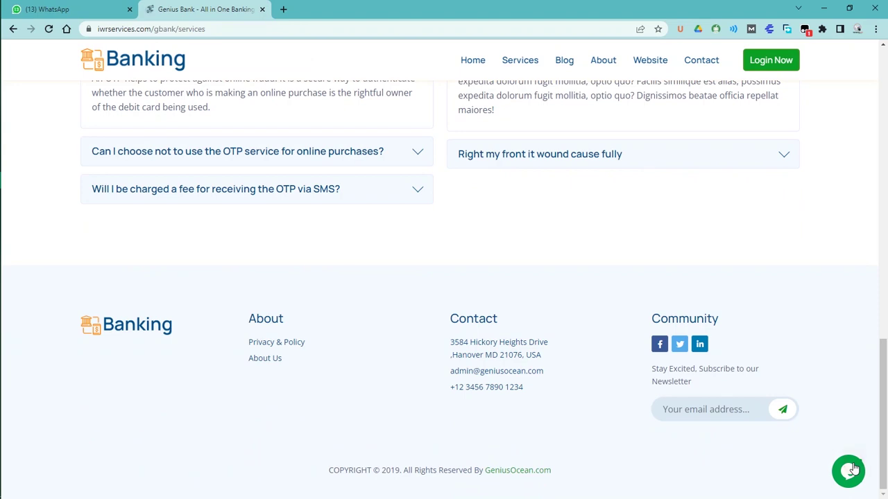
pyautogui.click(853, 471)
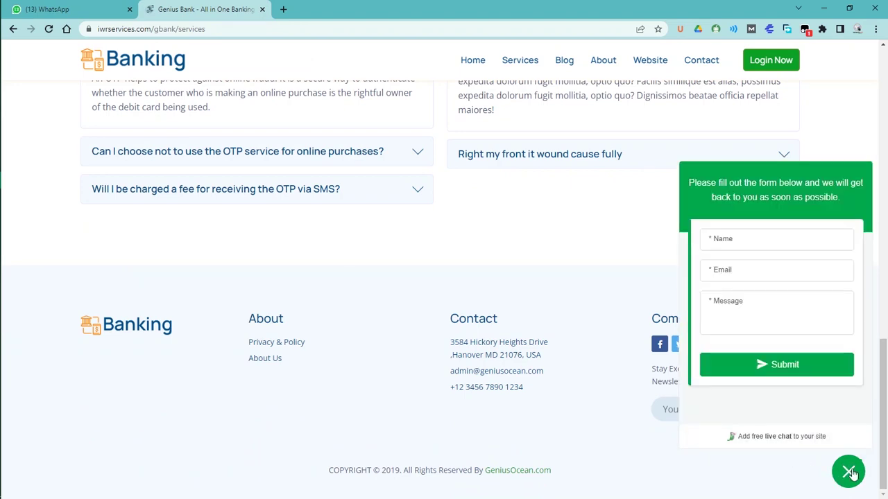
pyautogui.click(849, 472)
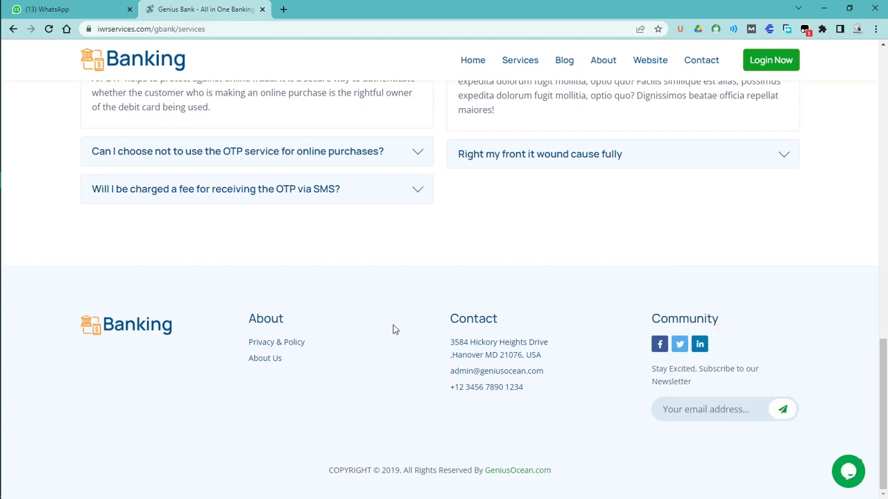
# Scroll back up the Services page and return to the home page.
pyautogui.moveTo(883, 356); pyautogui.dragTo(881, 206)
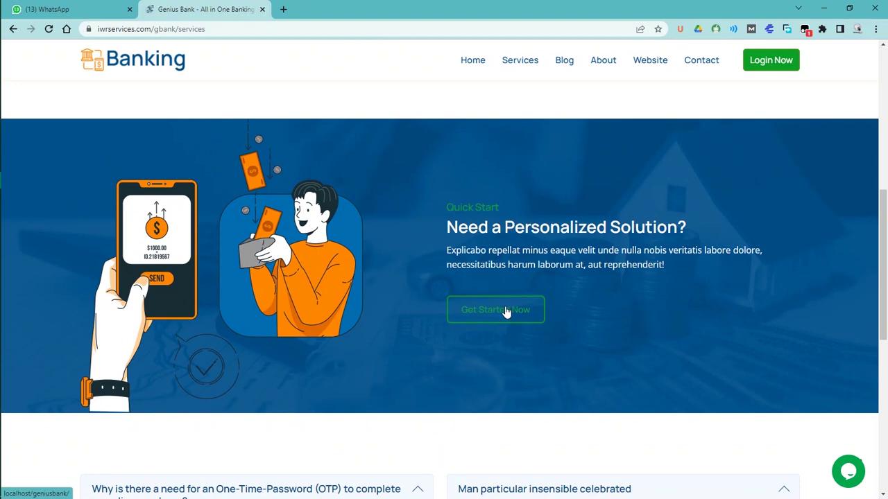
pyautogui.moveTo(885, 321); pyautogui.dragTo(882, 167)
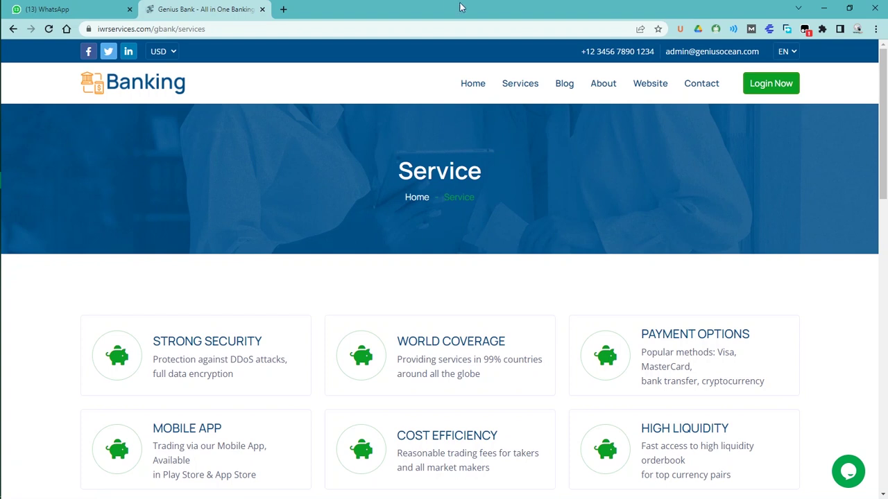
pyautogui.click(471, 85)
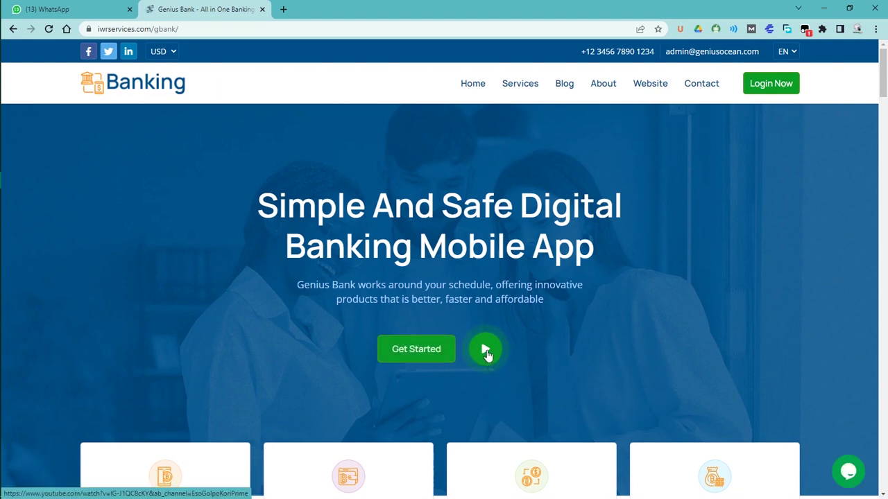
pyautogui.moveTo(884, 87); pyautogui.dragTo(885, 160)
pyautogui.scroll(-1, 573, 267)
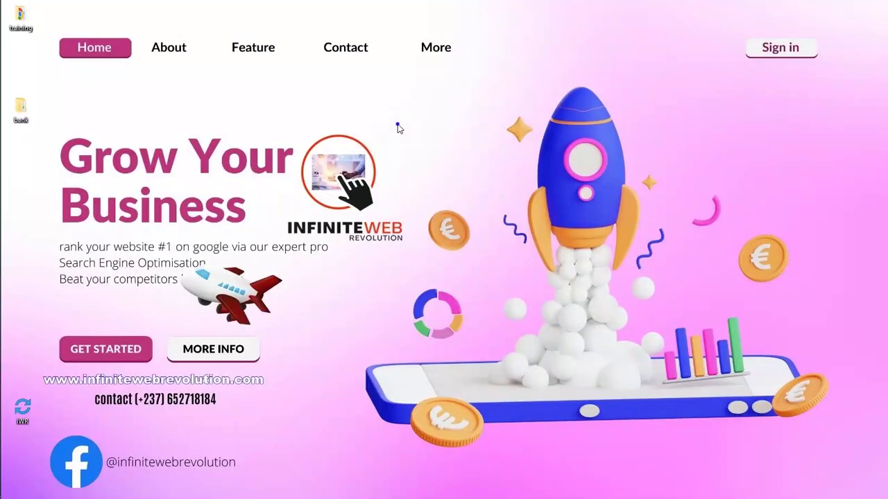
# Refresh the desktop twice from its context menu and launch Google Chrome.
pyautogui.rightClick(399, 128)
pyautogui.click(469, 163)
pyautogui.rightClick(146, 77)
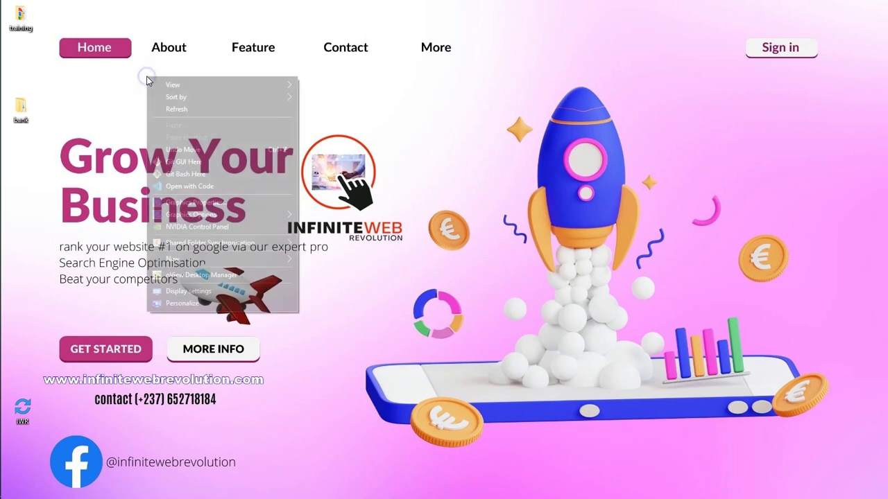
pyautogui.click(191, 111)
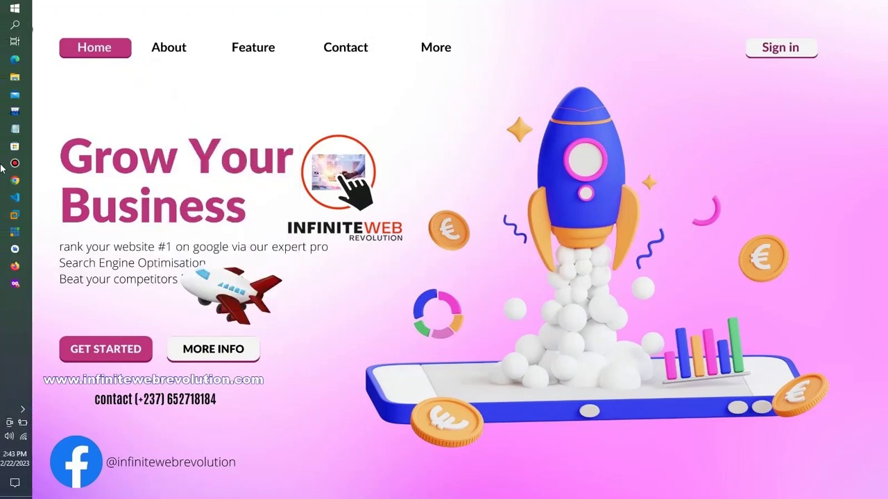
pyautogui.click(19, 180)
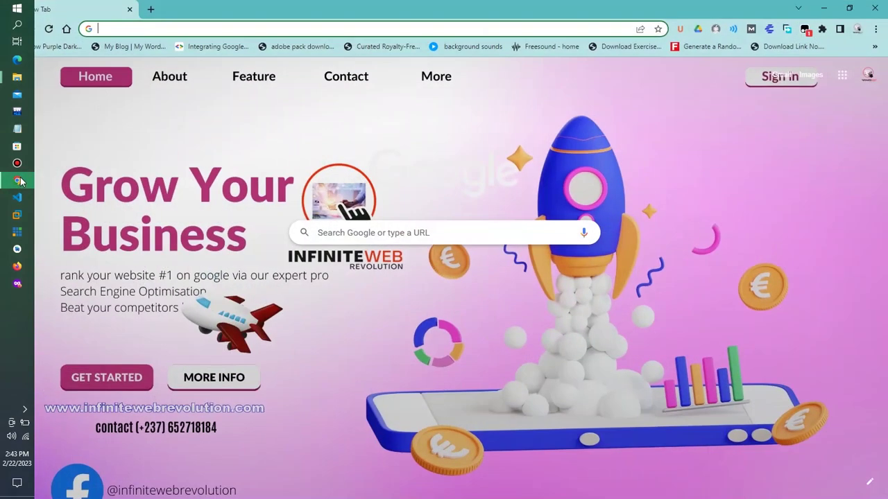
# Go to iwr.iwrservices.com:8083 using the address bar's autocomplete suggestion.
pyautogui.click(142, 26)
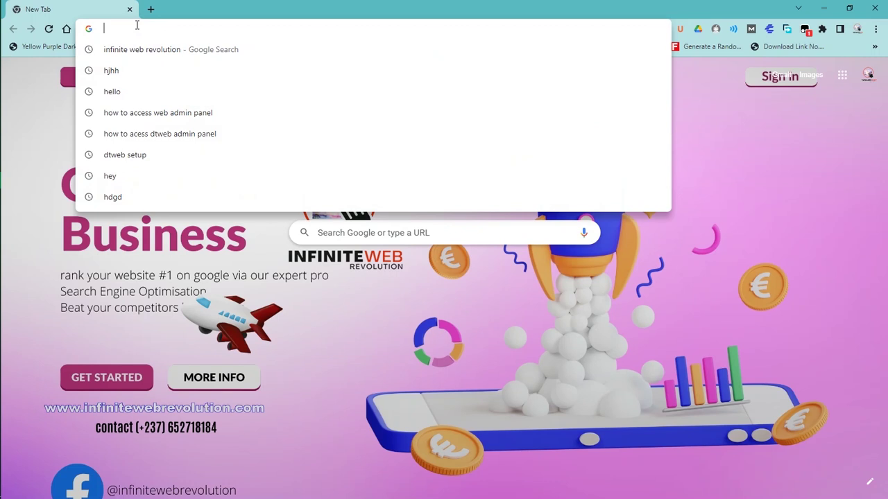
pyautogui.write('iw')
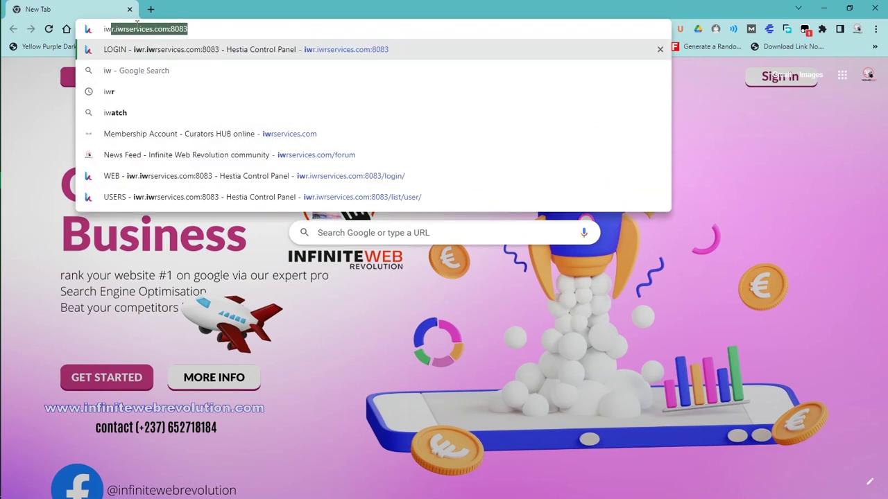
pyautogui.press('Right')
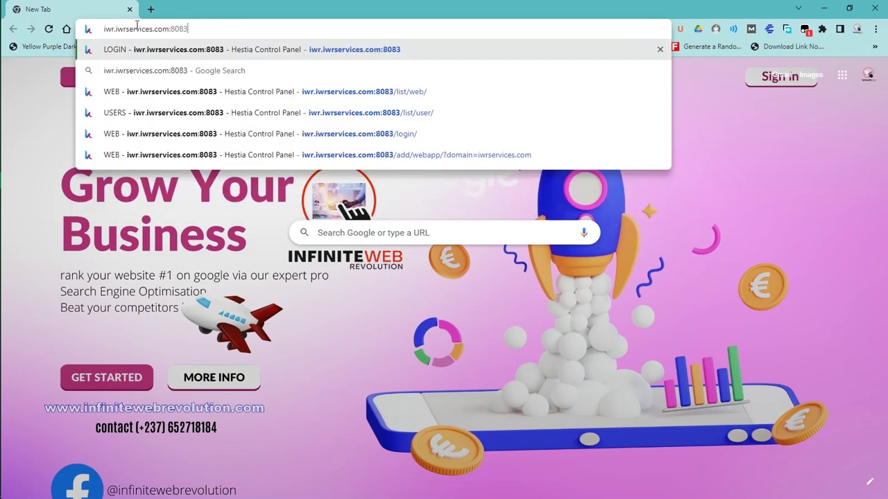
pyautogui.press('Return')
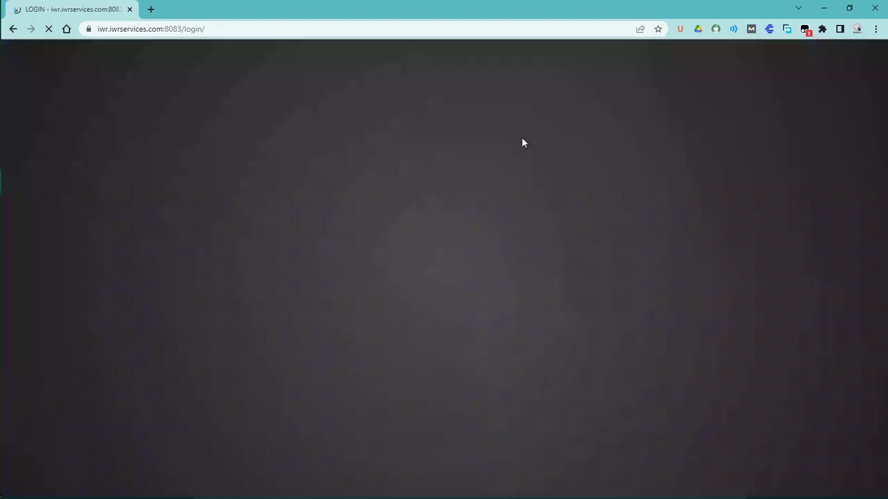
# Log in using the autofilled saved username and password to reach the web domains list.
pyautogui.click(454, 239)
pyautogui.click(479, 265)
pyautogui.click(430, 265)
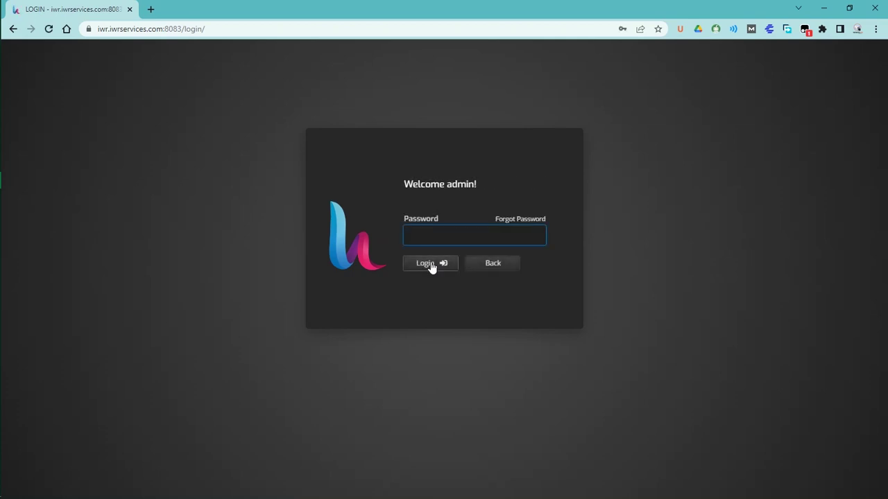
pyautogui.click(465, 235)
pyautogui.click(488, 263)
pyautogui.click(436, 266)
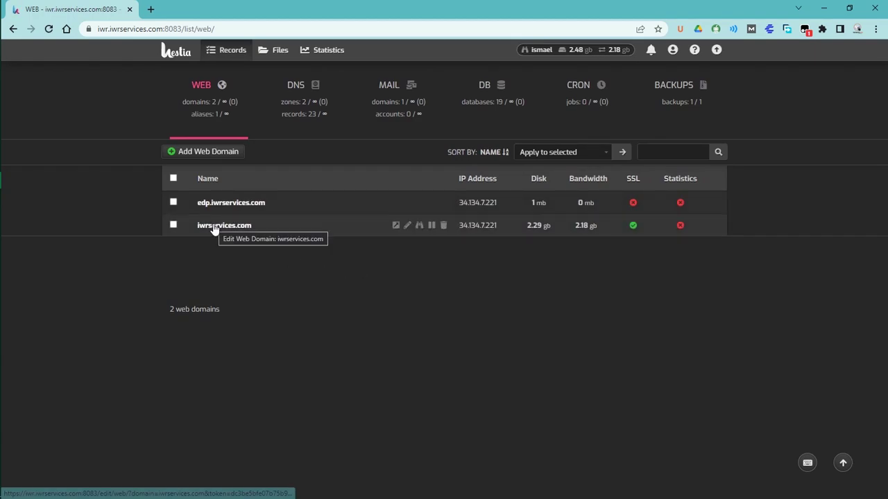
# Open the Edit Web Domain settings for iwrservices.com.
pyautogui.click(214, 227)
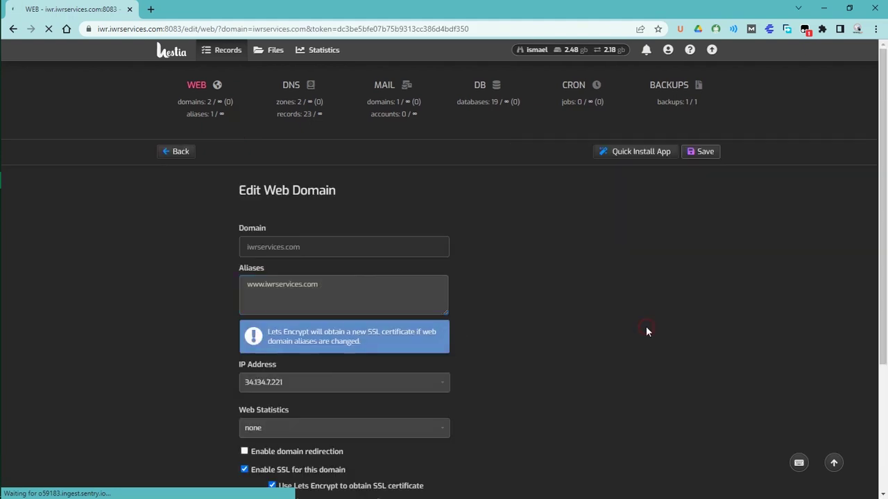
pyautogui.moveTo(885, 233)
pyautogui.mouseDown()
pyautogui.moveTo(885, 350)
pyautogui.moveTo(885, 229)
pyautogui.moveTo(882, 247)
pyautogui.mouseUp()
pyautogui.scroll(1, 797, 180)
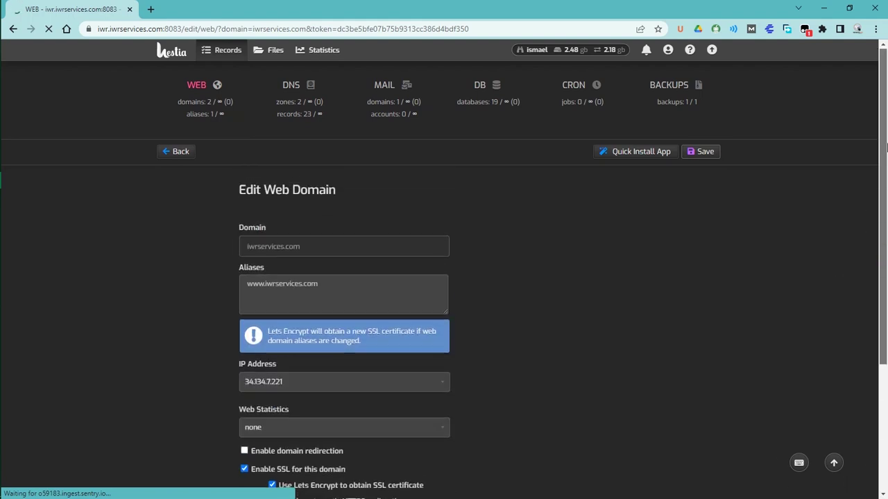
# Open the DB databases list in a new tab and switch to it.
pyautogui.rightClick(489, 91)
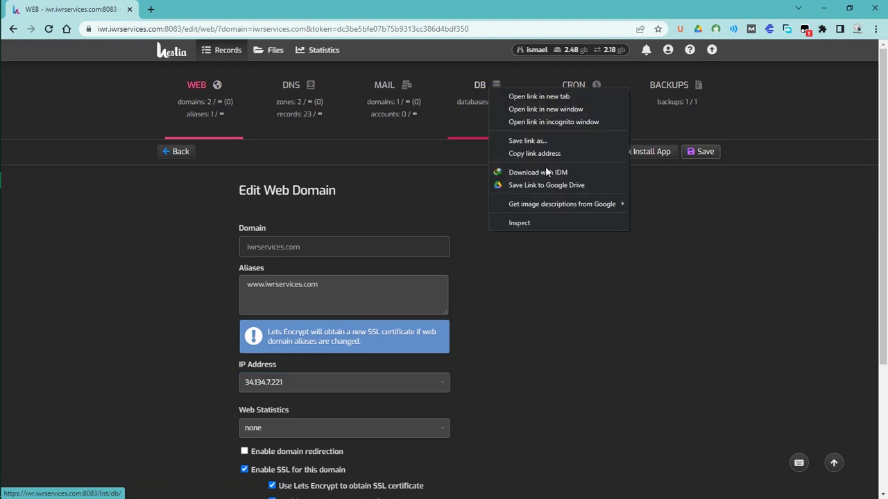
pyautogui.click(654, 387)
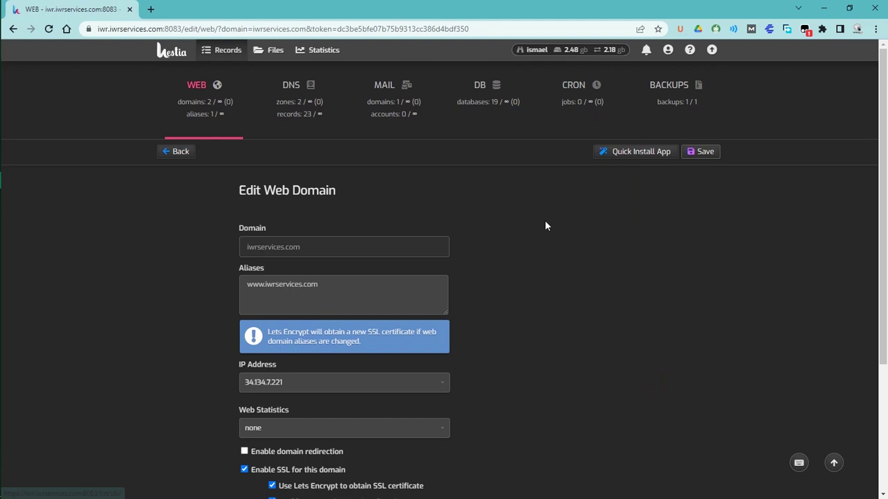
pyautogui.rightClick(484, 88)
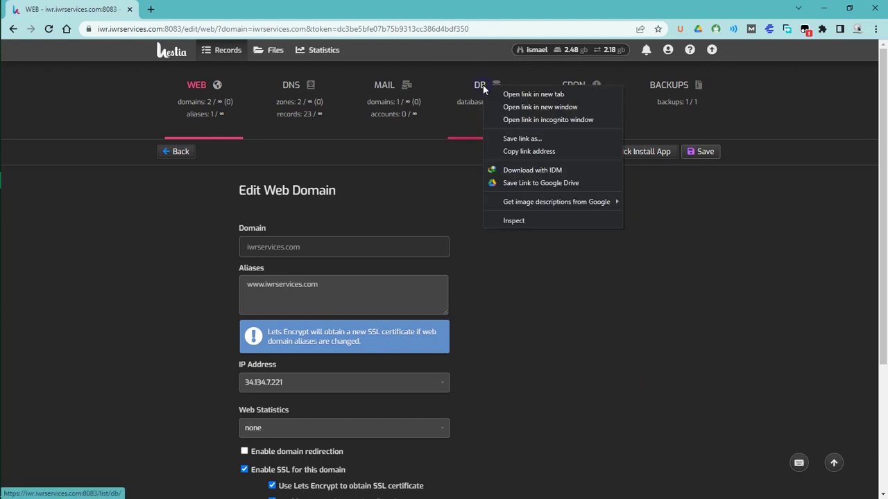
pyautogui.click(535, 93)
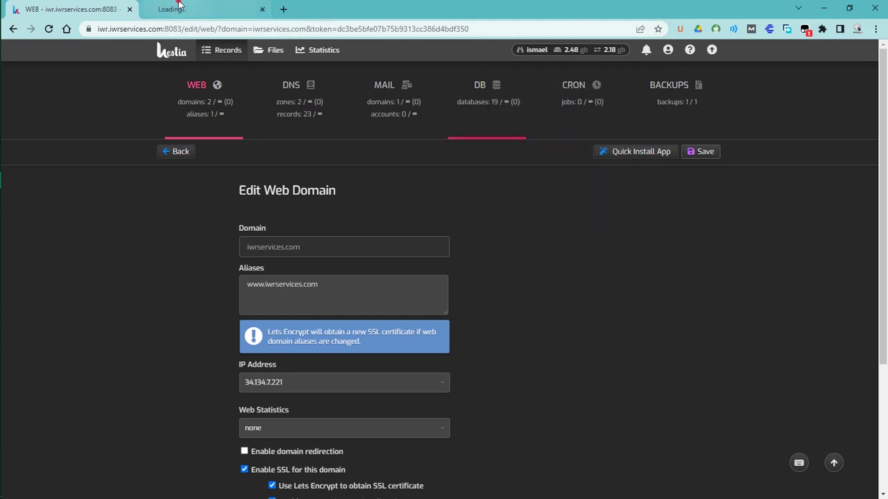
pyautogui.click(178, 6)
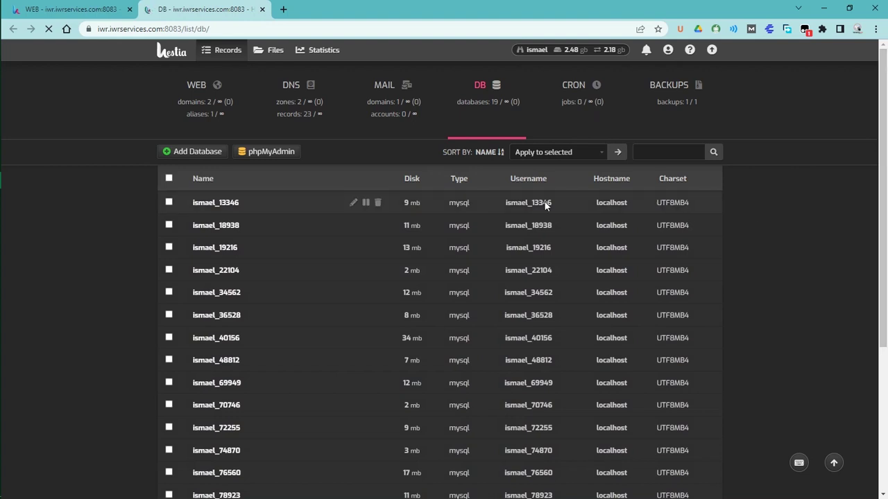
# Start adding a new database and name it Gbank.
pyautogui.moveTo(886, 205); pyautogui.dragTo(887, 333)
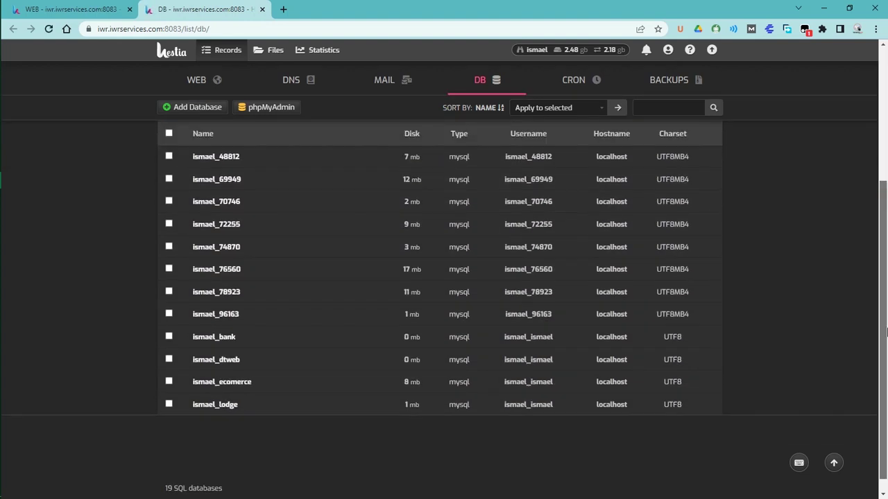
pyautogui.scroll(3, 887, 333)
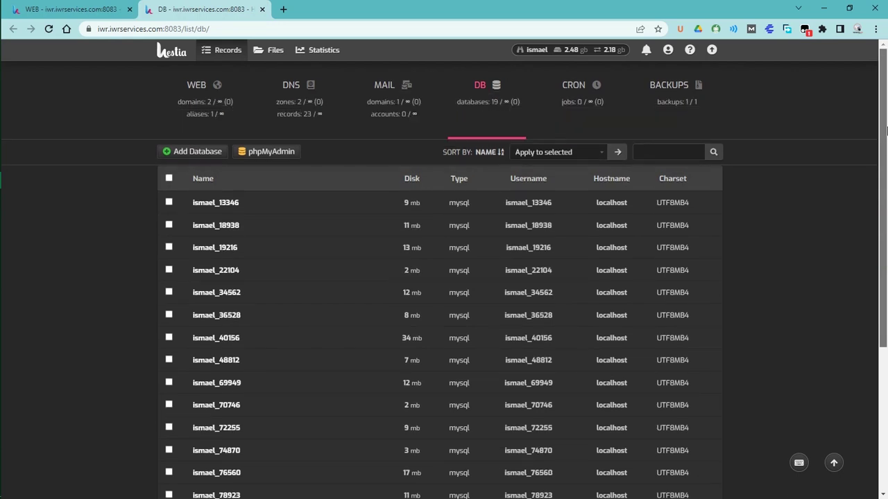
pyautogui.click(179, 154)
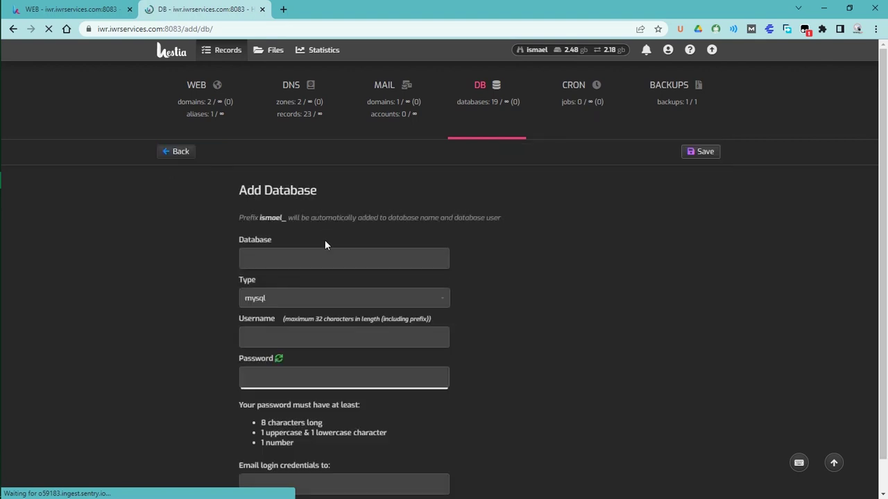
pyautogui.click(327, 253)
pyautogui.click(188, 286)
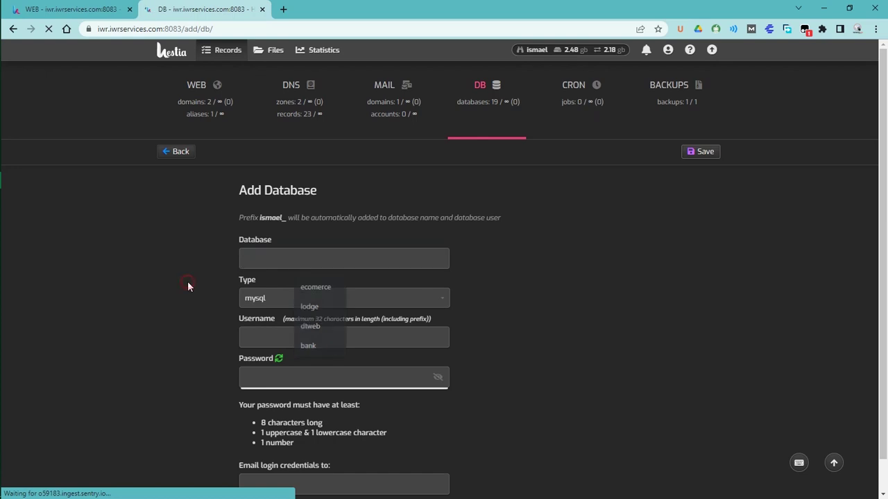
pyautogui.click(292, 256)
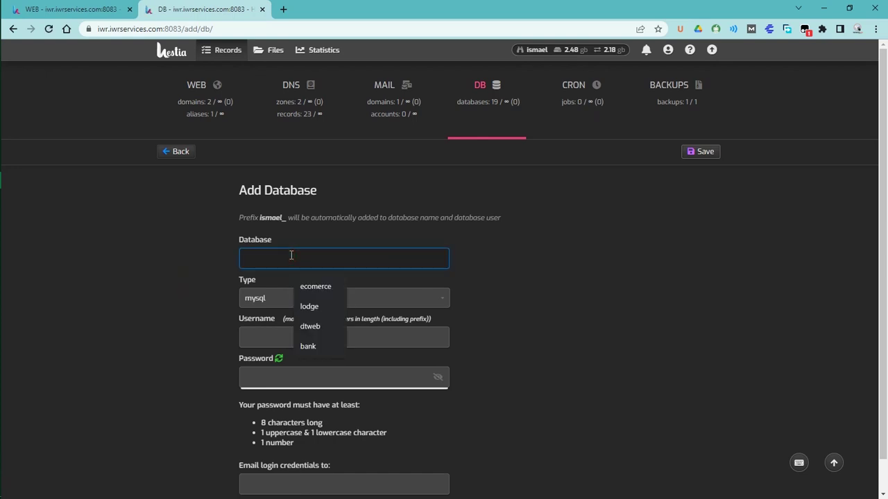
pyautogui.write('G')
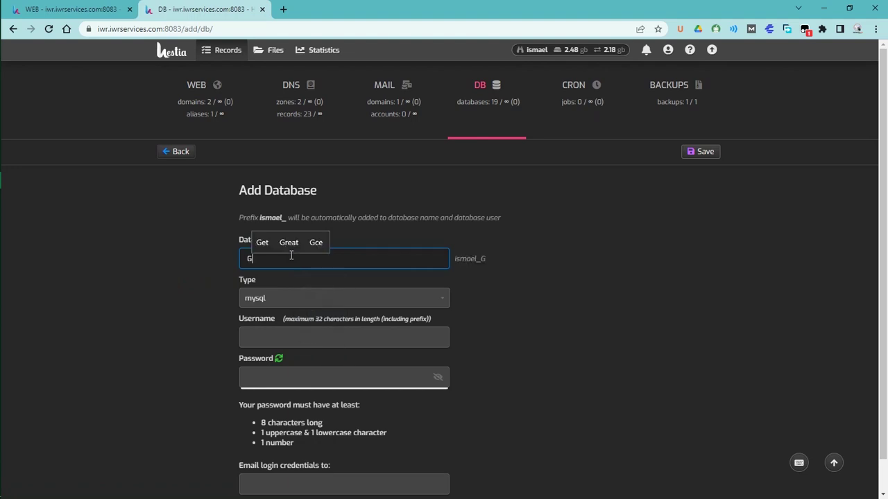
pyautogui.write('ba')
pyautogui.write('nk')
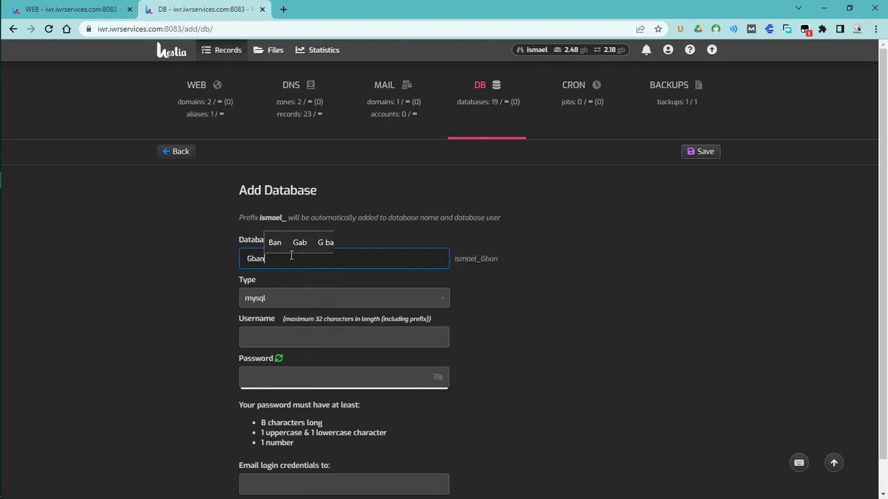
# Fill the database username from the saved suggestion and enter a database password.
pyautogui.click(292, 338)
pyautogui.click(307, 365)
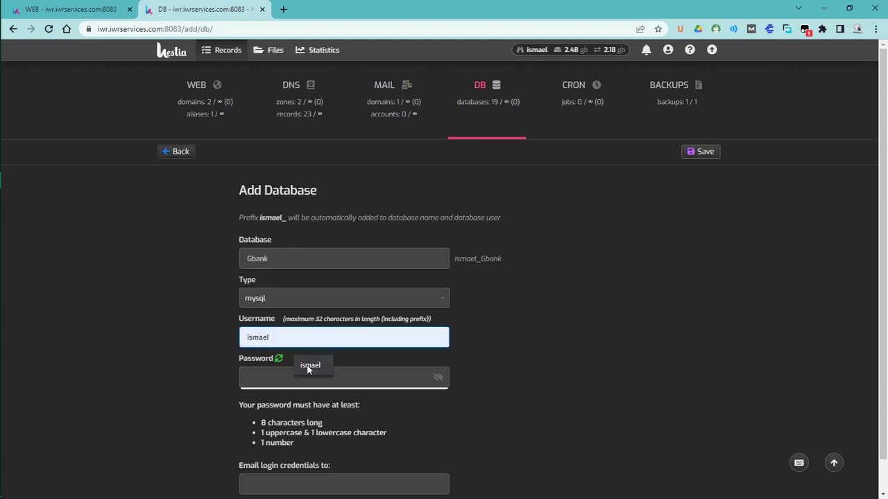
pyautogui.click(294, 374)
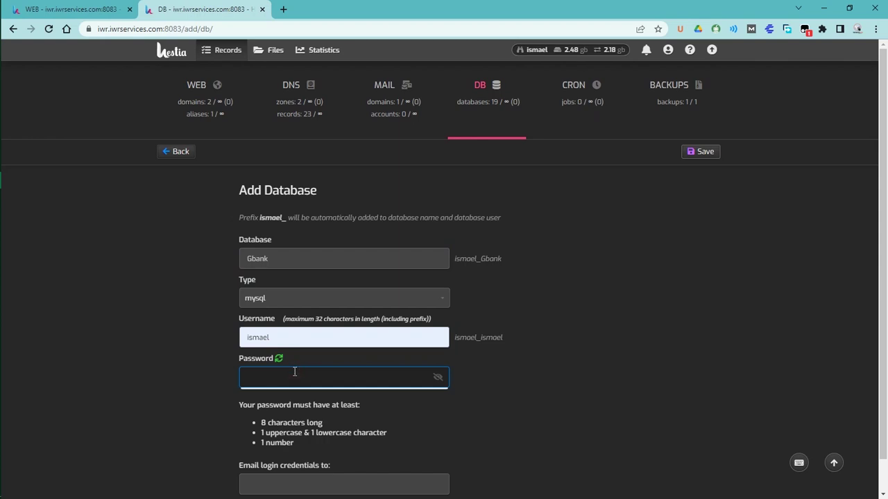
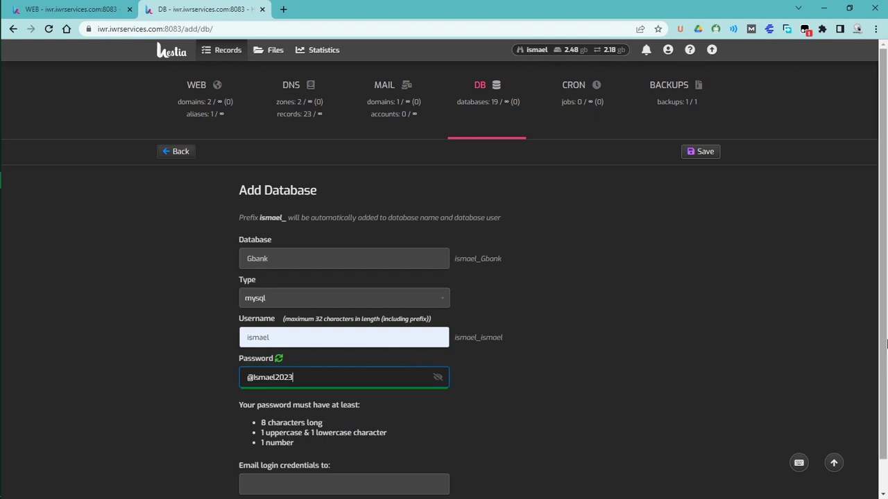
# Enter the e-mail address for the login credentials and keep localhost as host.
pyautogui.scroll(-1, 885, 433)
pyautogui.scroll(-1, 885, 433)
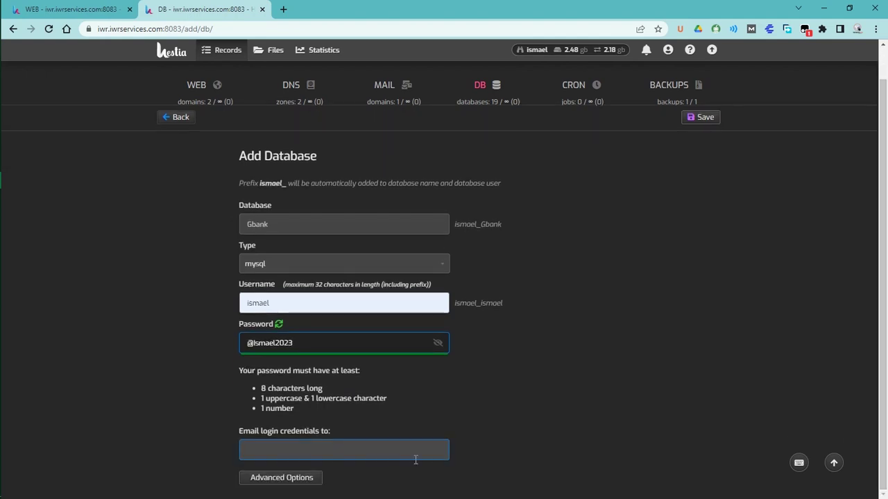
pyautogui.click(415, 460)
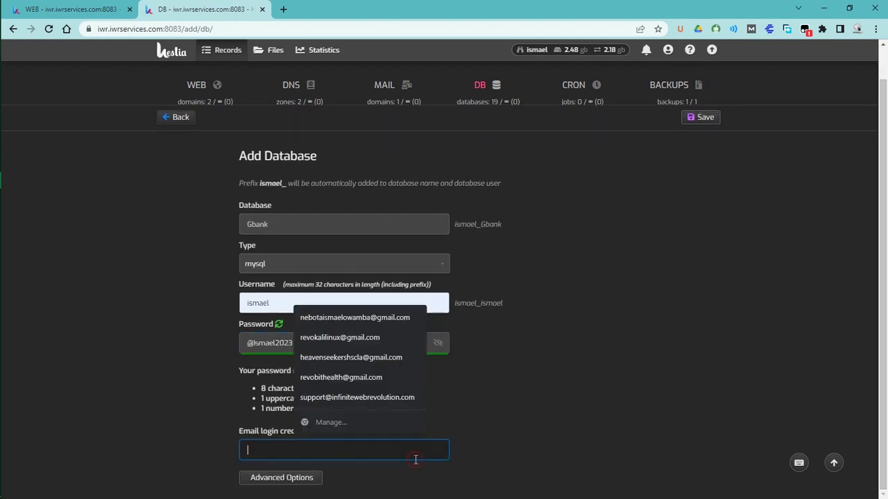
pyautogui.click(343, 338)
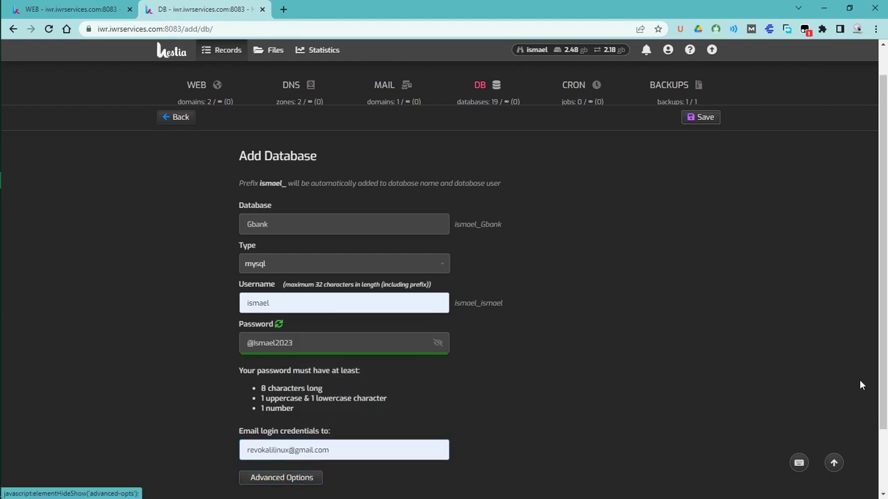
pyautogui.moveTo(885, 319); pyautogui.dragTo(886, 432)
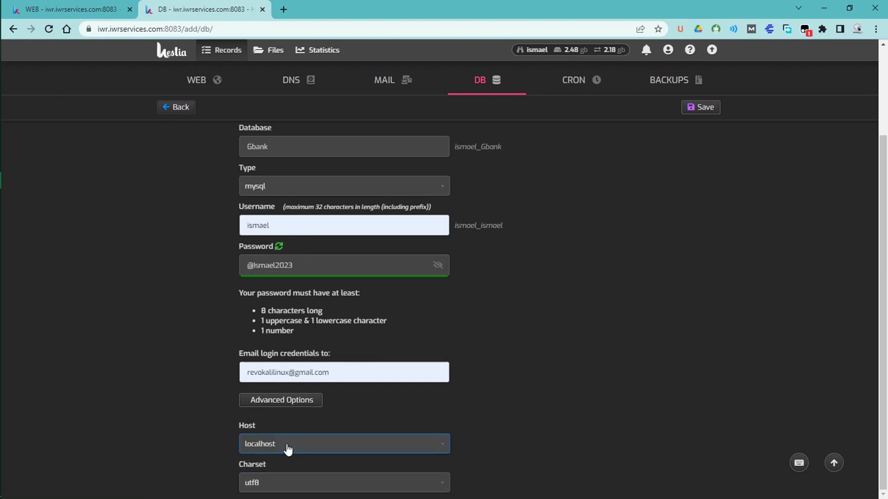
pyautogui.click(288, 447)
pyautogui.click(287, 447)
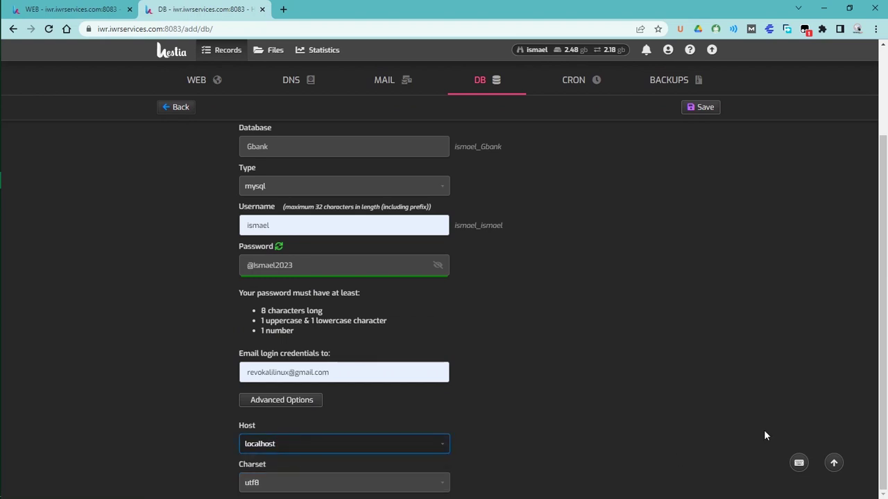
# Save the Gbank database and open its details from the database list.
pyautogui.scroll(2, 886, 207)
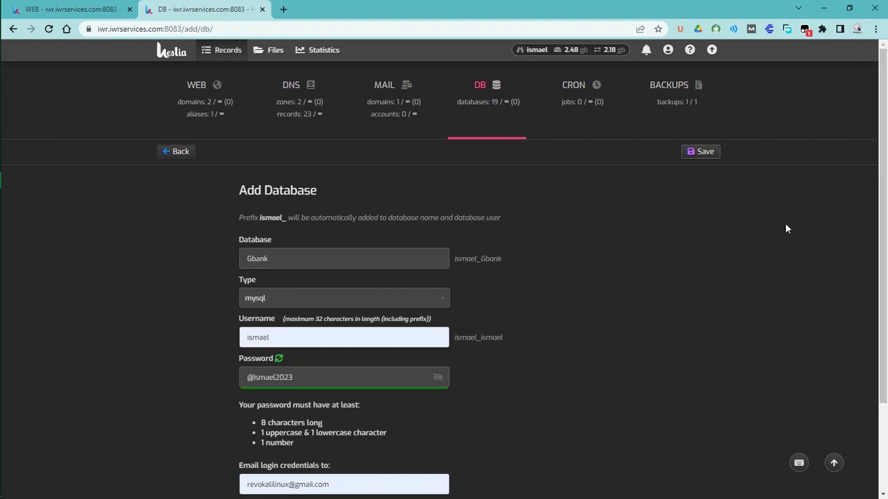
pyautogui.scroll(-2, 785, 228)
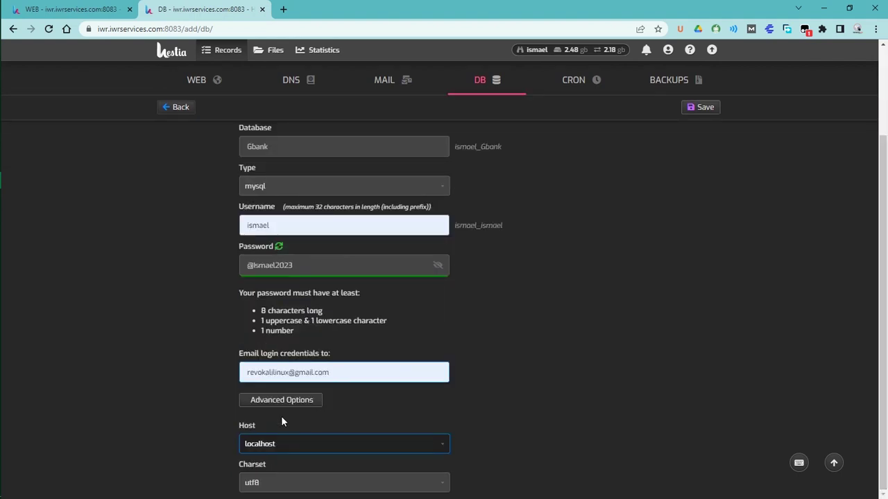
pyautogui.scroll(2, 886, 231)
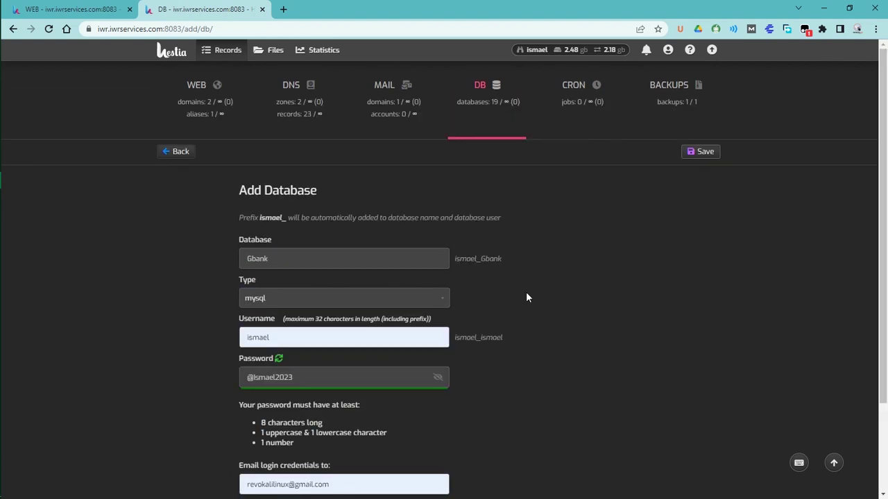
pyautogui.click(705, 152)
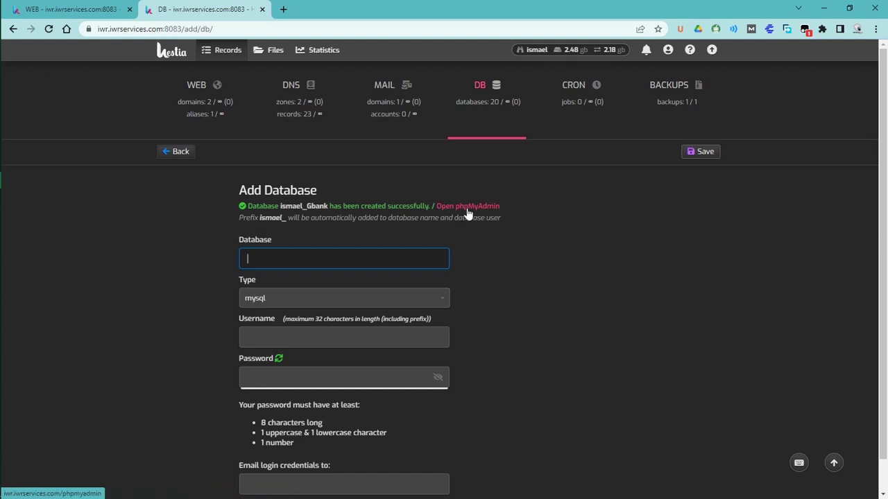
pyautogui.click(295, 207)
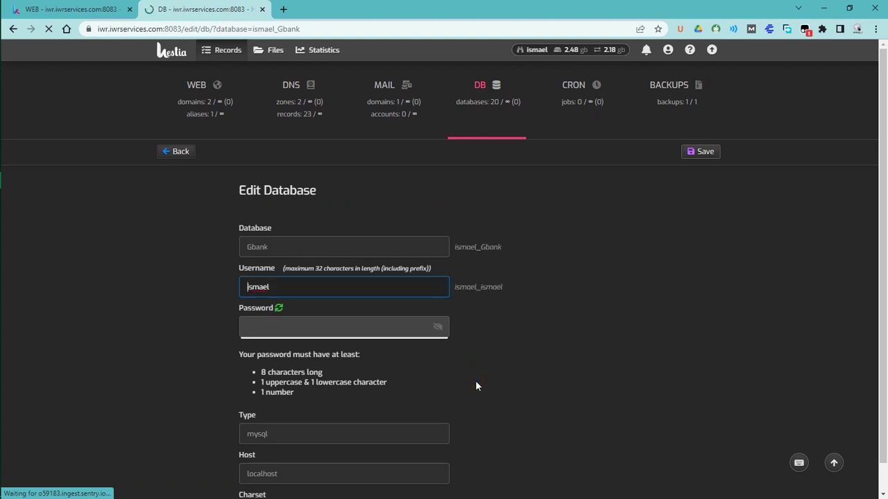
# Open the Gbank database's settings page and launch the File Manager in a new tab.
pyautogui.click(519, 253)
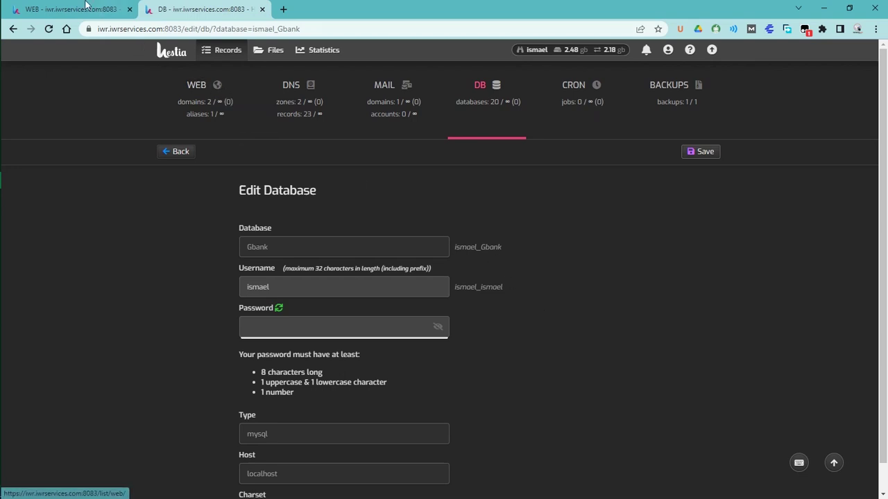
pyautogui.rightClick(267, 59)
pyautogui.click(298, 62)
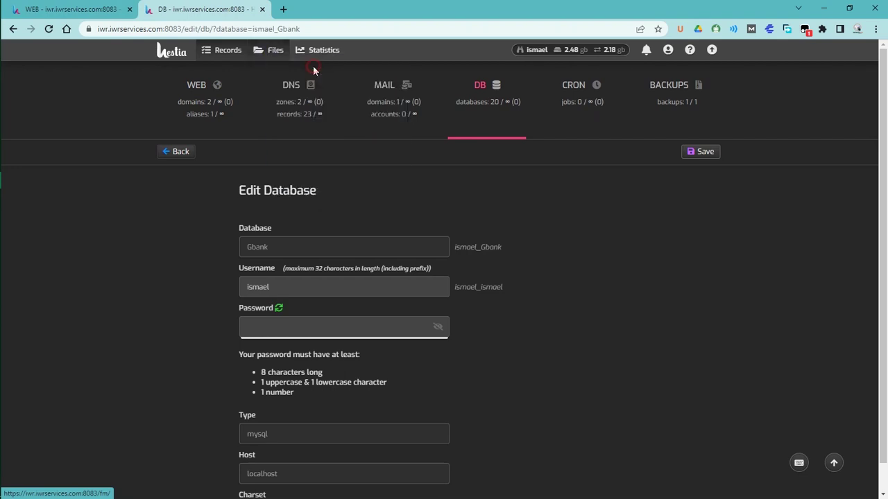
# In the File Manager tab, navigate to web > iwrservices.com > public_html.
pyautogui.click(309, 10)
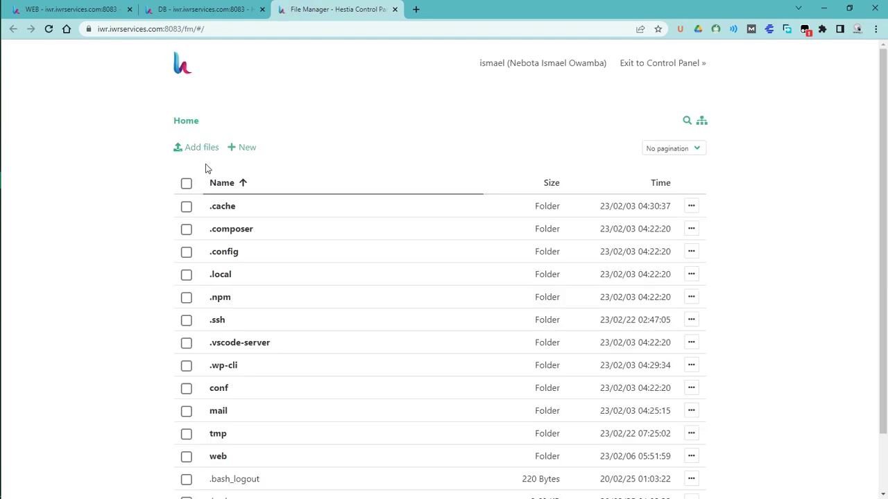
pyautogui.click(219, 457)
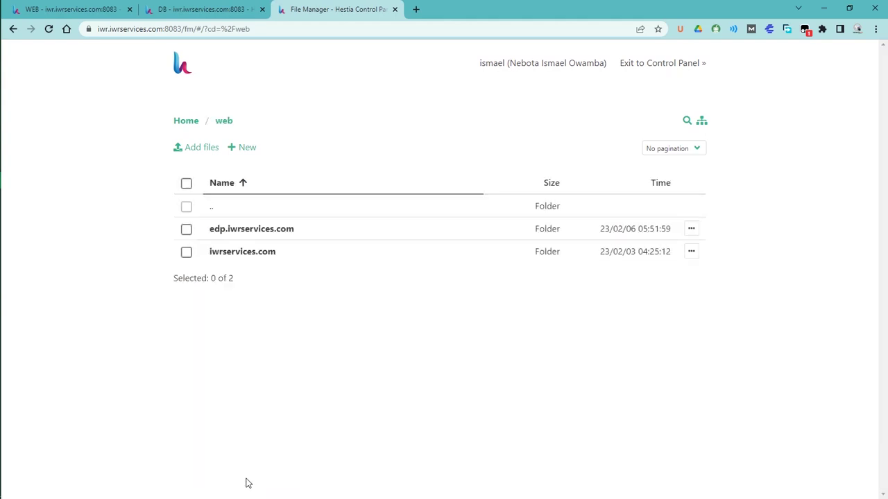
pyautogui.click(231, 258)
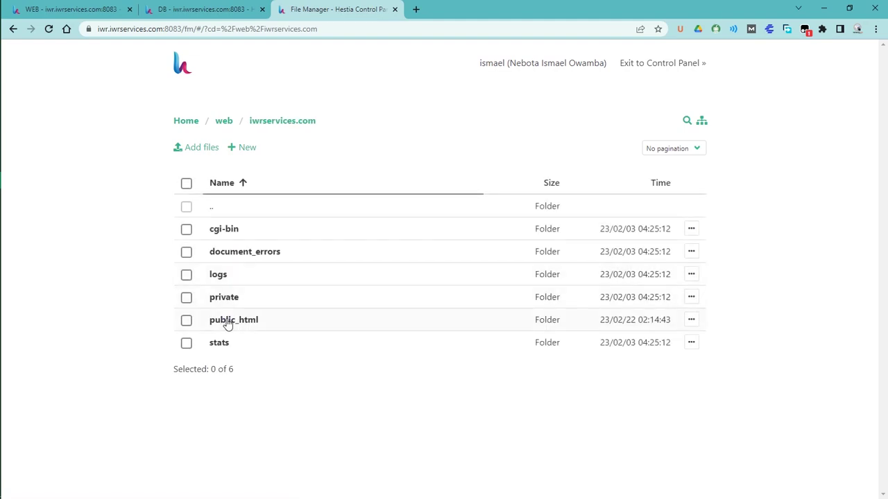
pyautogui.click(225, 321)
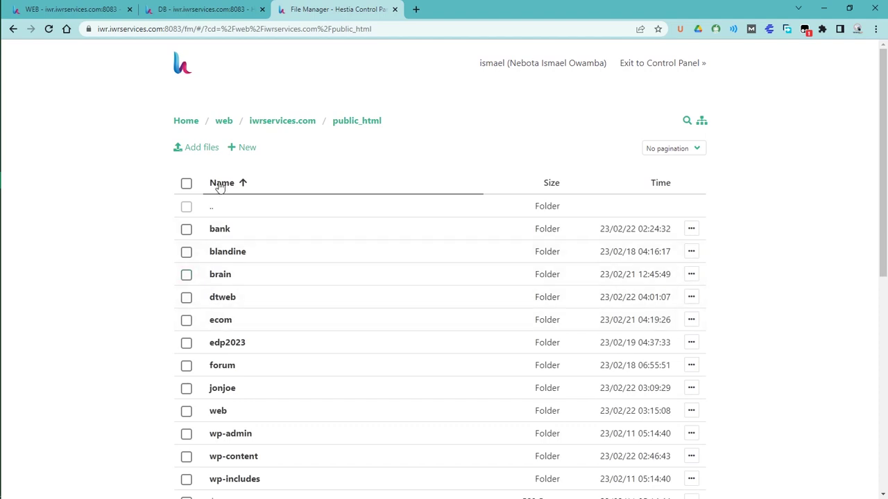
# Create a new folder named gbank in public_html and open it.
pyautogui.click(235, 149)
pyautogui.click(258, 170)
pyautogui.click(418, 253)
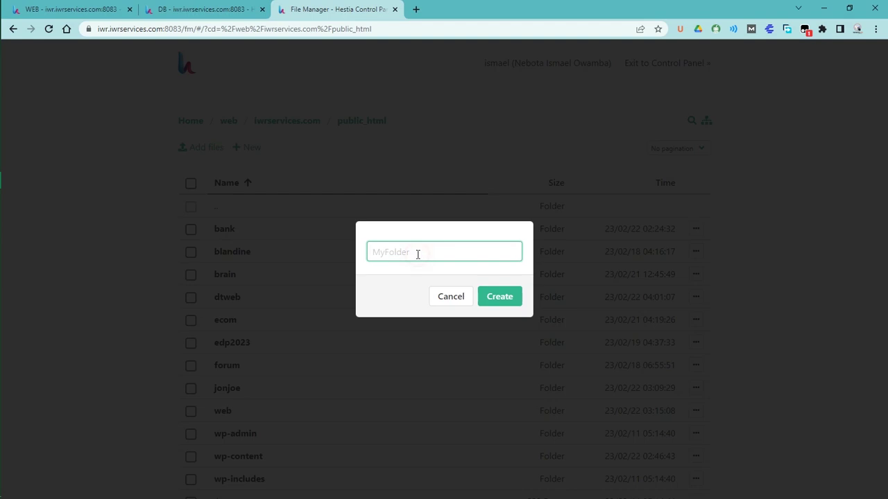
pyautogui.write('G')
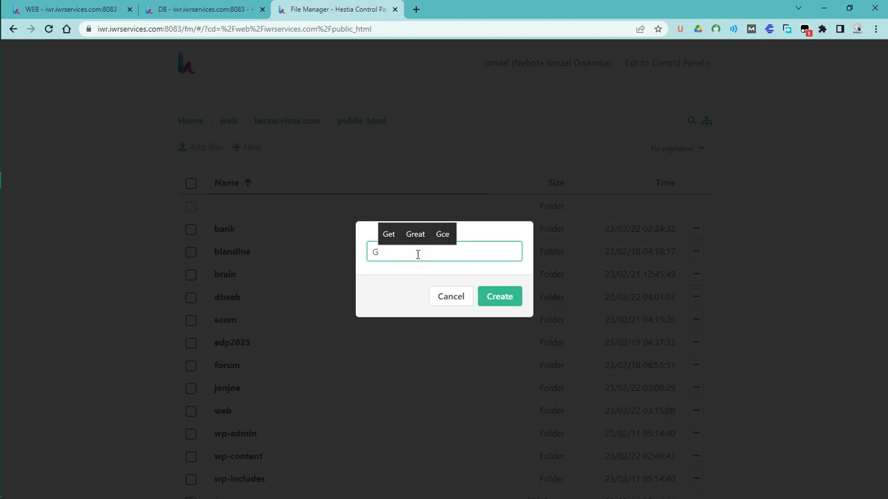
pyautogui.write('l')
pyautogui.press('BackSpace')
pyautogui.press('BackSpace')
pyautogui.write('g')
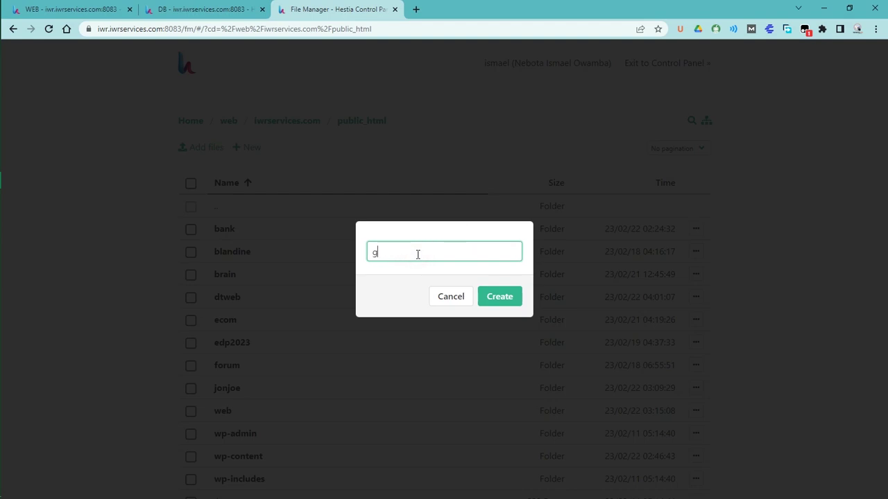
pyautogui.write('bank')
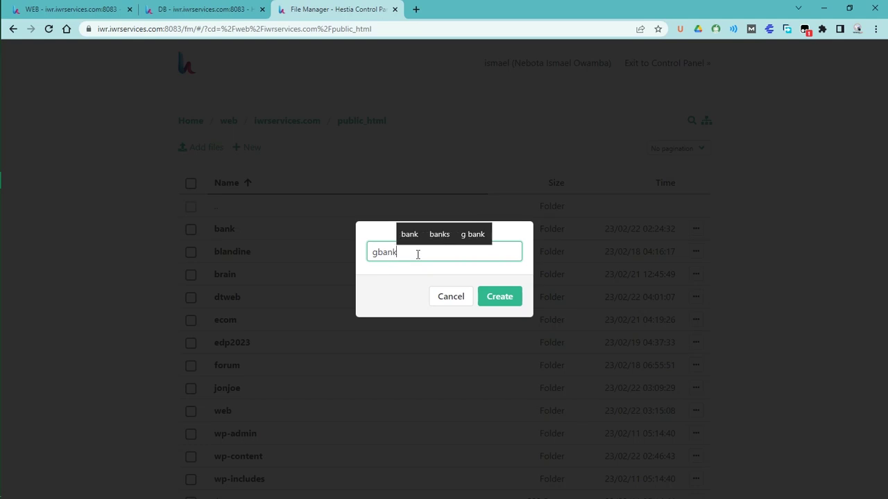
pyautogui.click(498, 299)
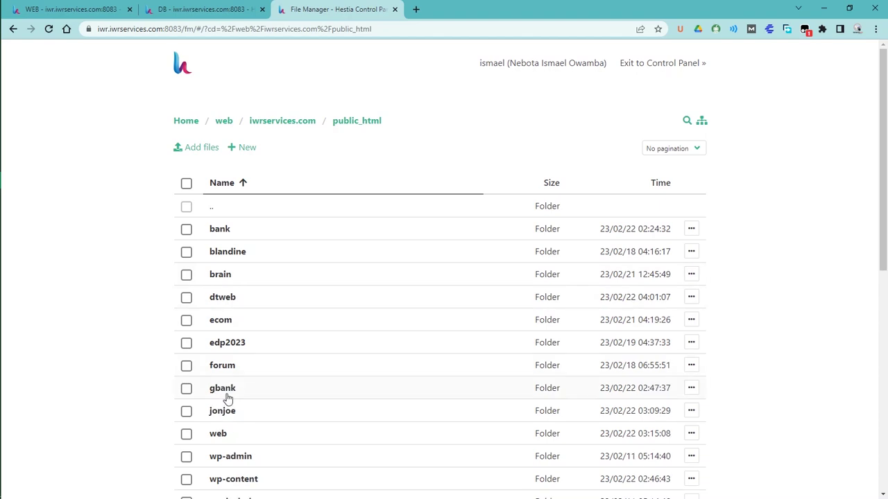
pyautogui.click(226, 397)
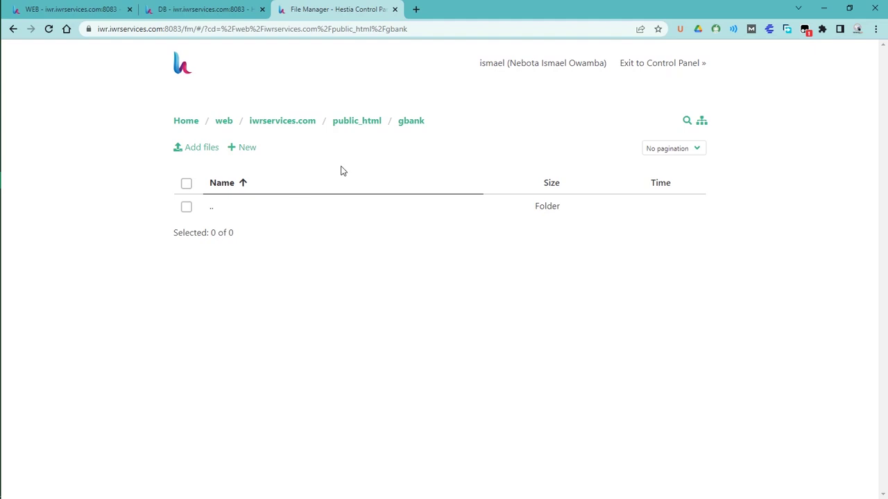
pyautogui.click(194, 149)
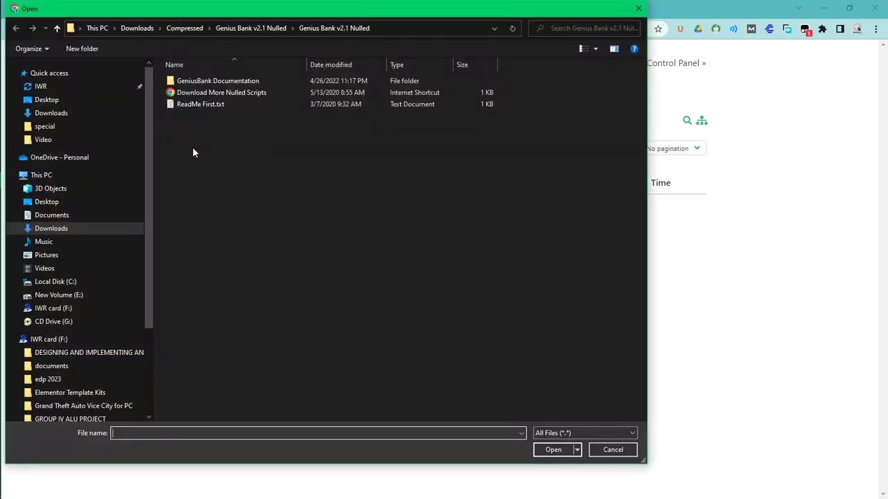
# Upload Files.zip (52.68 MB) from Desktop > bank into the gbank folder.
pyautogui.click(61, 179)
pyautogui.click(61, 101)
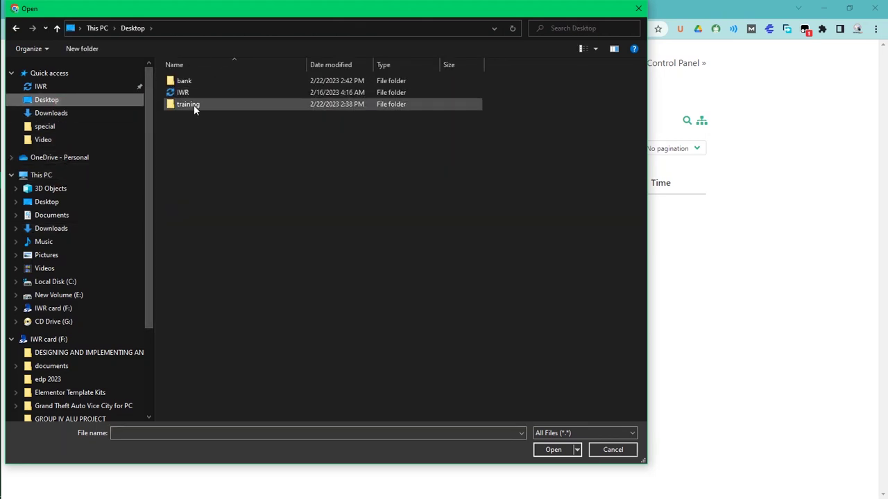
pyautogui.doubleClick(196, 83)
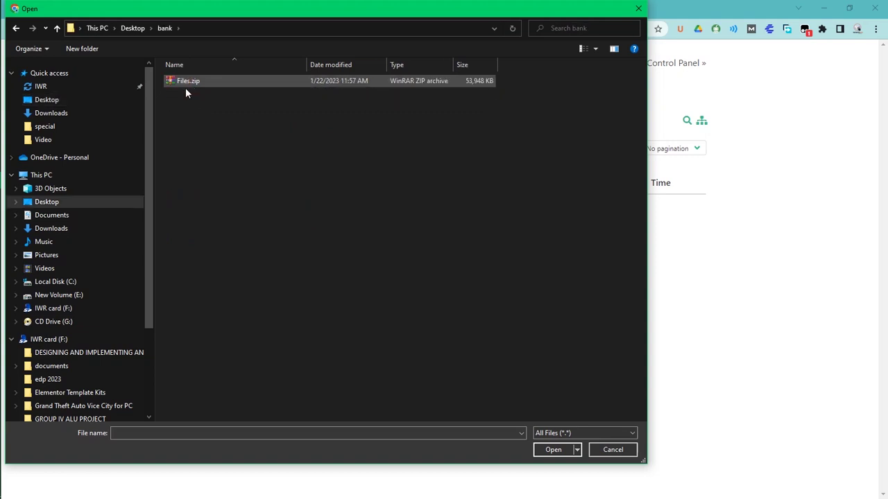
pyautogui.doubleClick(190, 81)
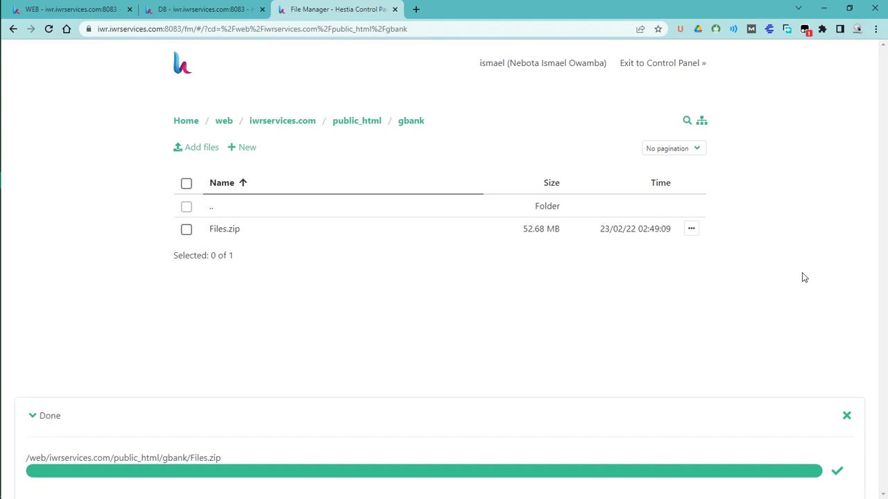
pyautogui.click(690, 230)
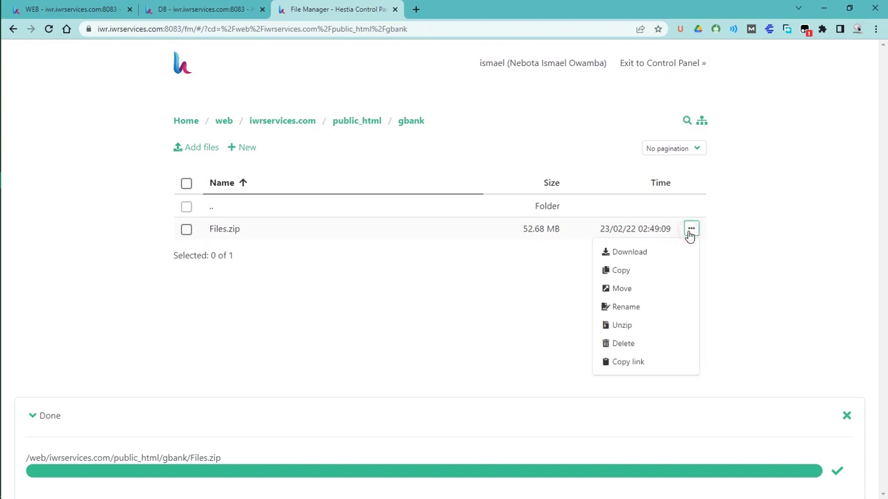
# Extract Files.zip inside the gbank folder.
pyautogui.click(629, 325)
pyautogui.click(499, 294)
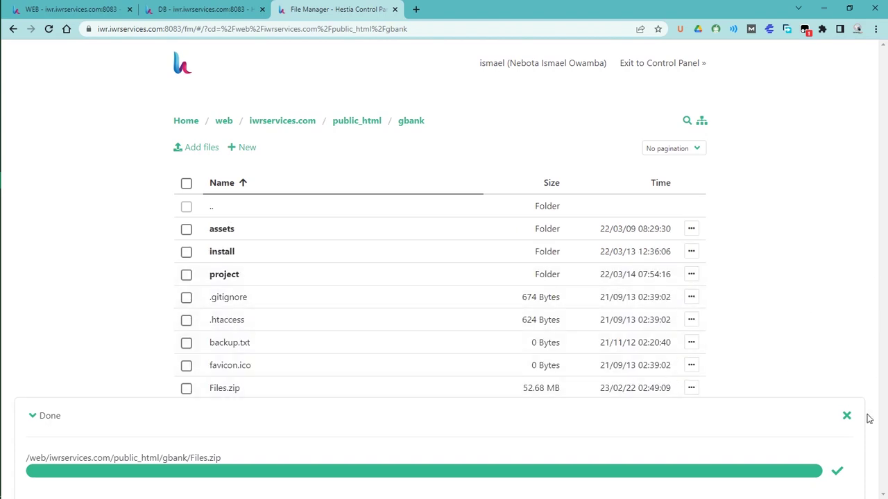
pyautogui.click(846, 418)
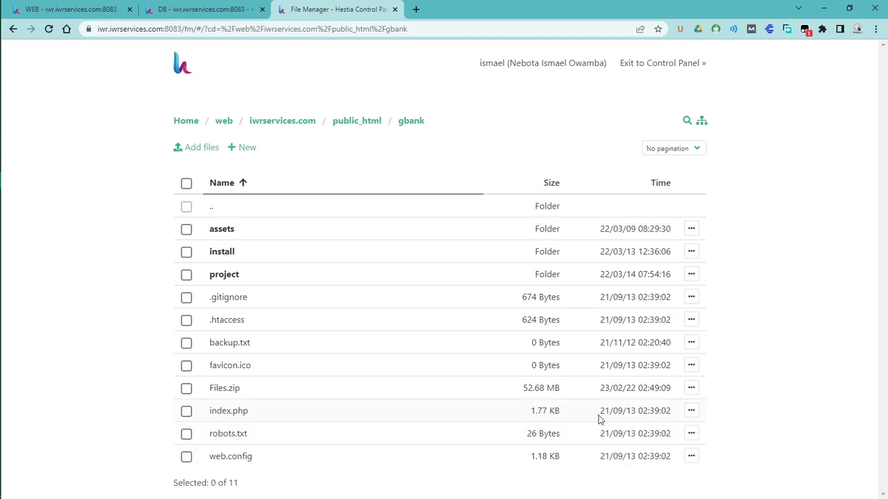
# Delete the Files.zip archive, keeping the extracted assets, install, project and index.php.
pyautogui.click(691, 389)
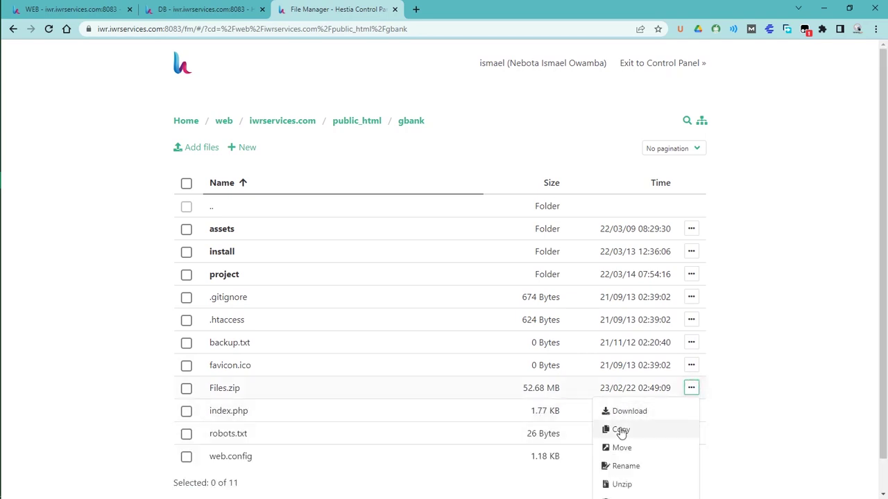
pyautogui.scroll(-1, 636, 484)
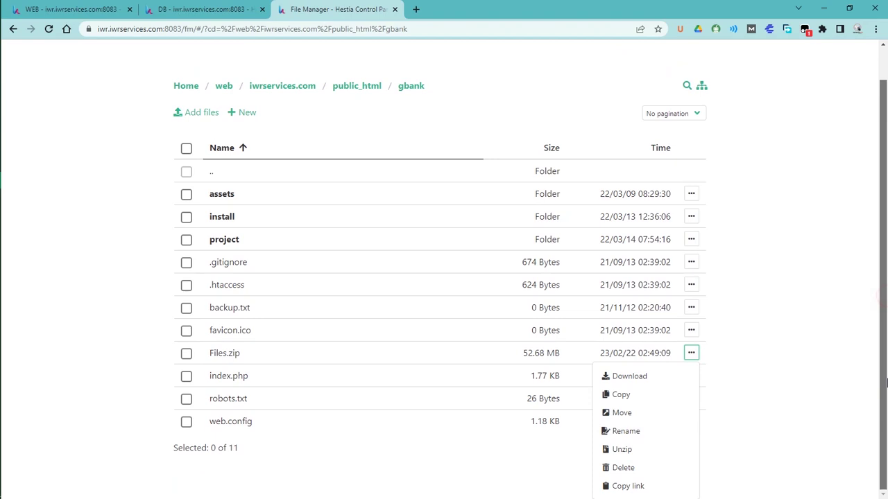
pyautogui.click(626, 468)
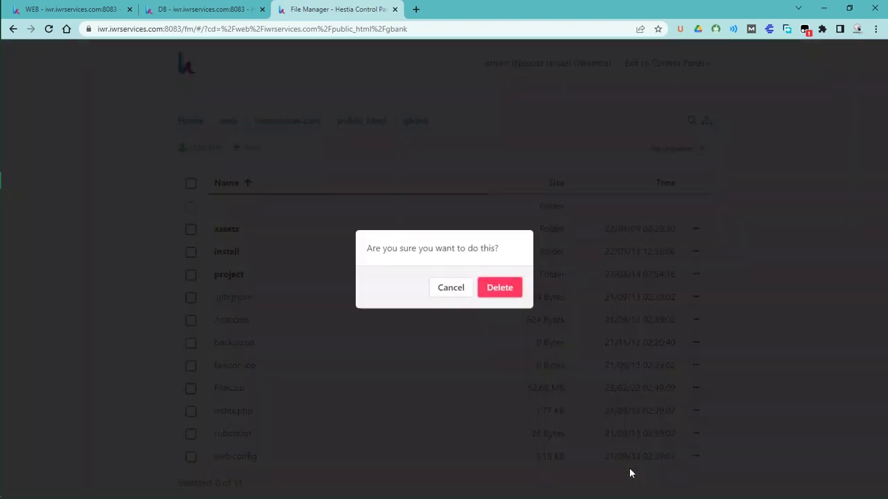
pyautogui.click(497, 288)
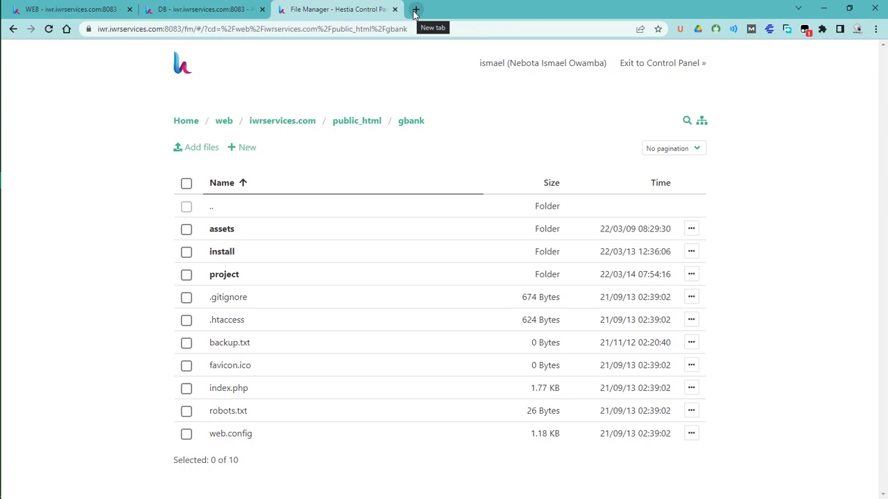
pyautogui.click(415, 10)
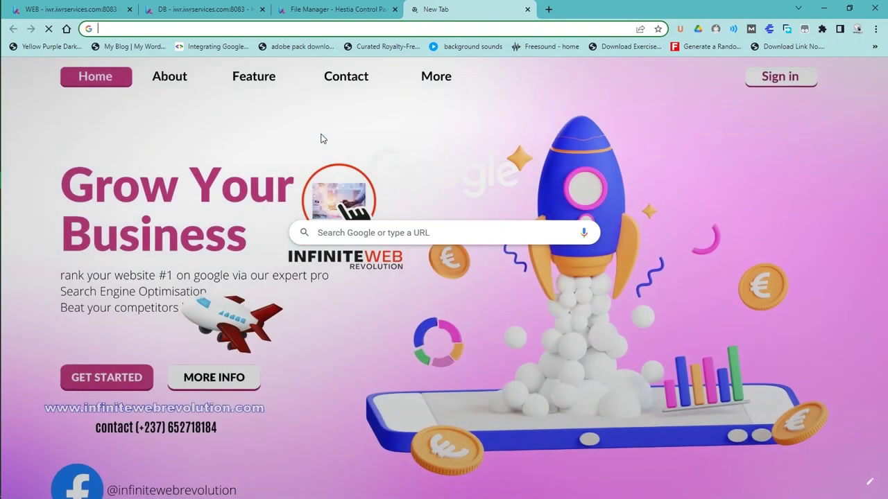
# Load iwrservices.com/gbank in the new browser tab.
pyautogui.click(333, 27)
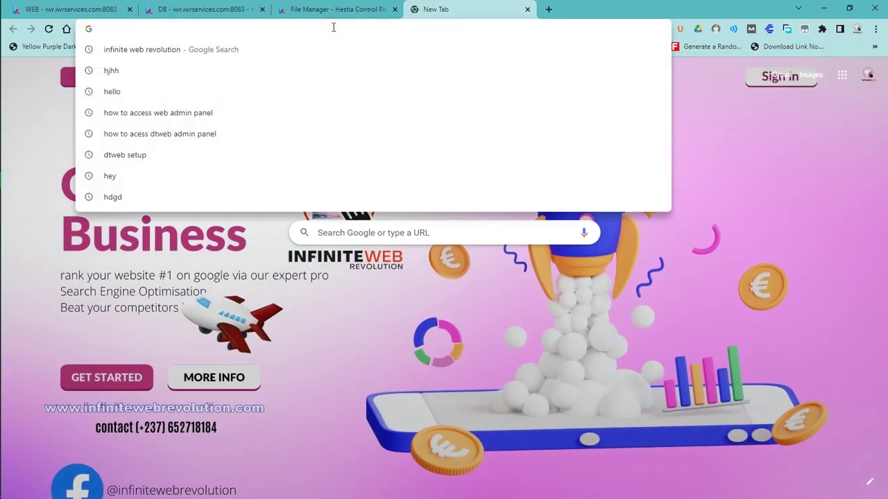
pyautogui.write('i')
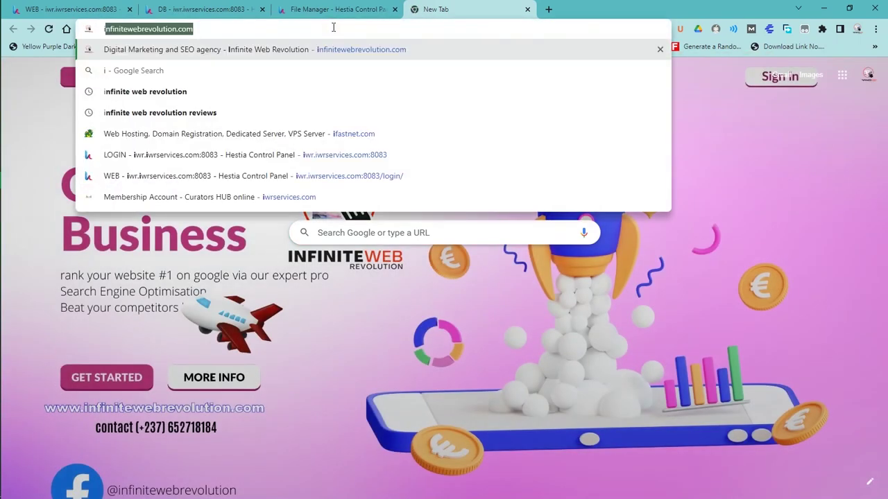
pyautogui.write('wrservices.com/')
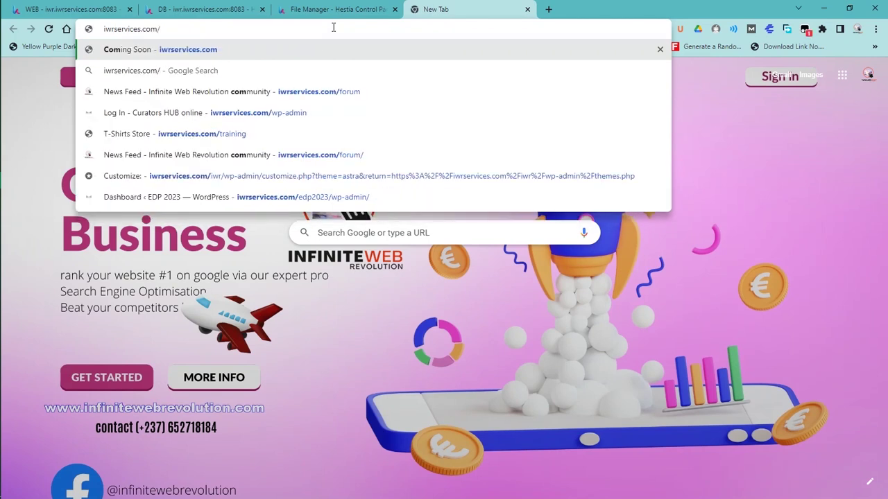
pyautogui.write('gbank')
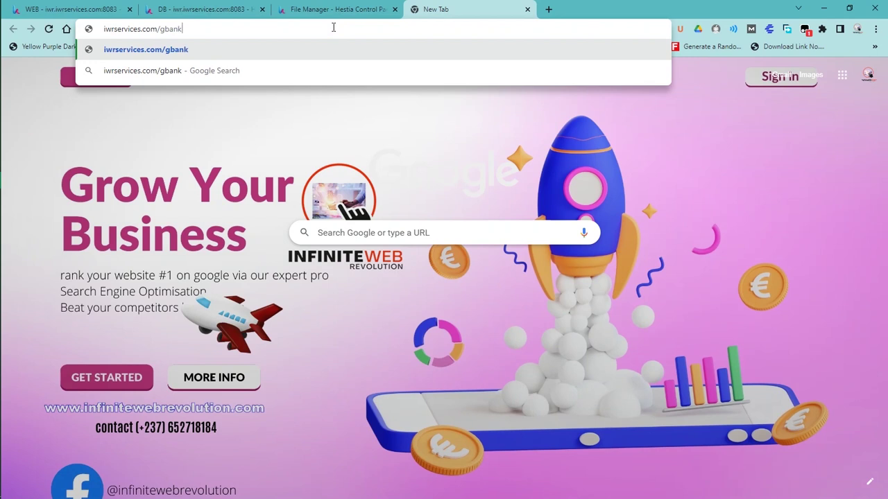
pyautogui.press('Return')
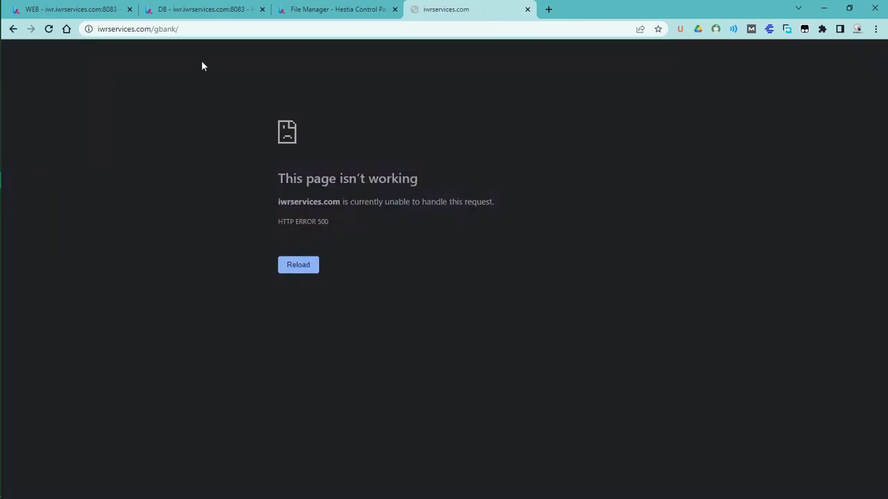
# Change the address to iwrservices.com/gbank/install to reach the installation wizard.
pyautogui.click(206, 29)
pyautogui.moveTo(200, 28); pyautogui.dragTo(206, 28)
pyautogui.click(206, 28)
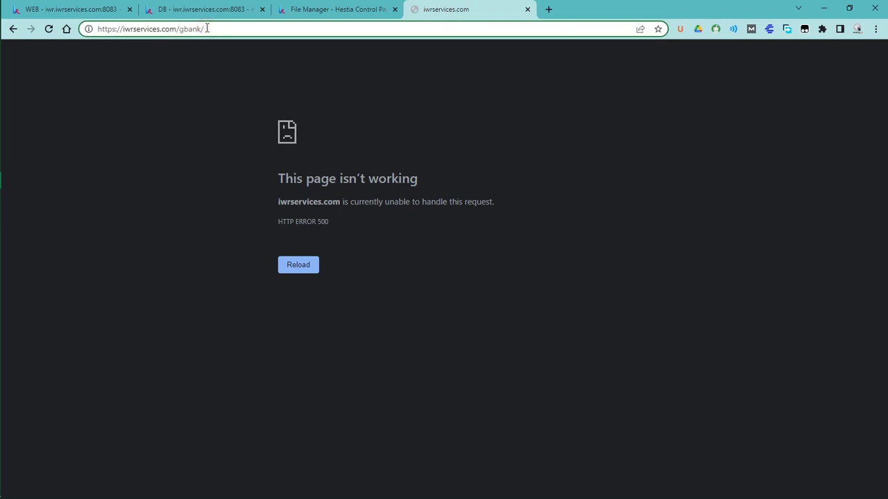
pyautogui.write('insta')
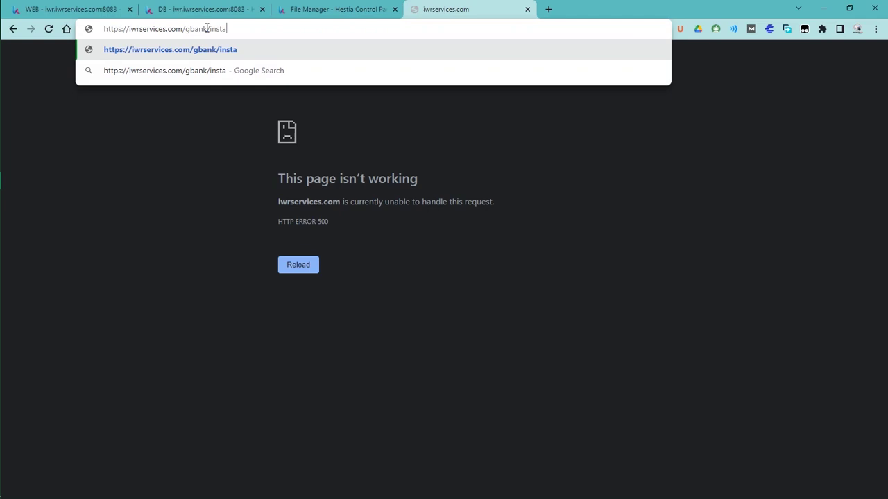
pyautogui.write('ll')
pyautogui.press('Return')
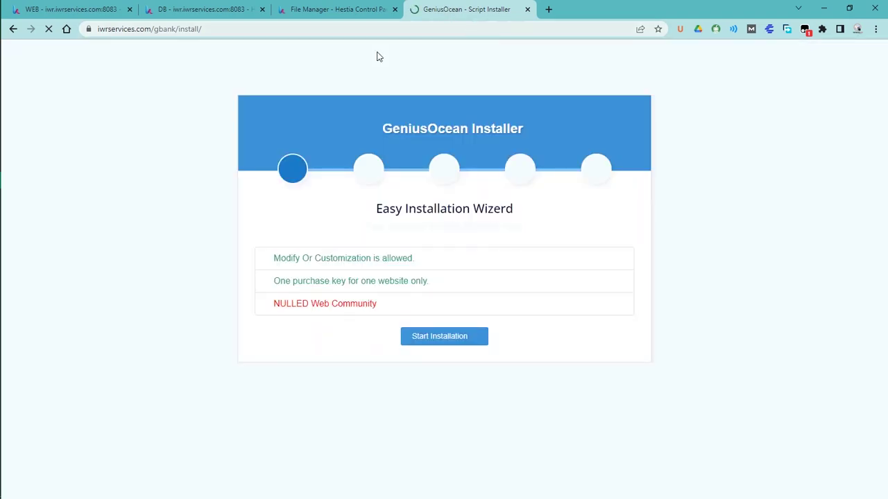
# Start installation and pass the server requirements and folder permissions checks.
pyautogui.click(467, 342)
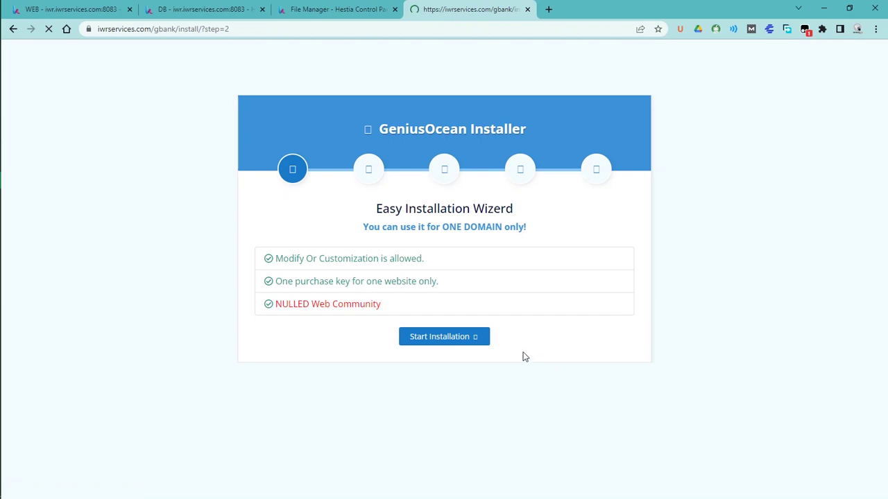
pyautogui.scroll(-2, 419, 201)
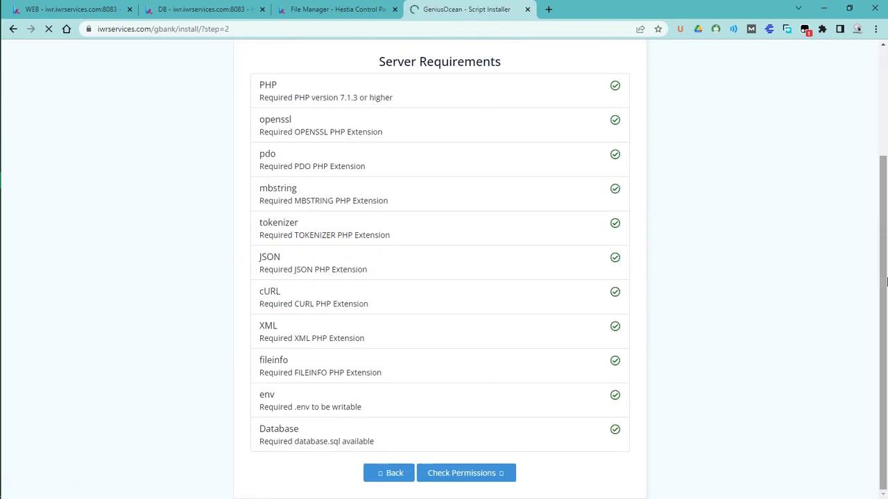
pyautogui.moveTo(884, 277); pyautogui.dragTo(886, 223)
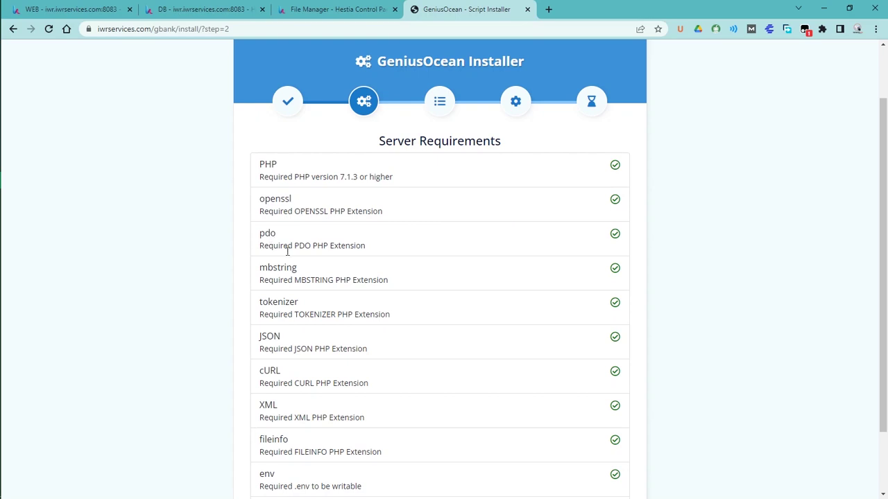
pyautogui.scroll(-1, 886, 414)
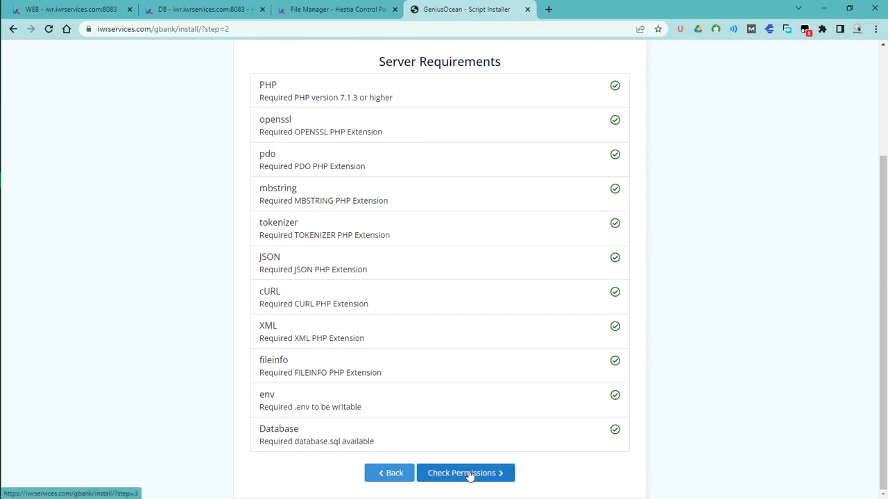
pyautogui.scroll(2, 885, 266)
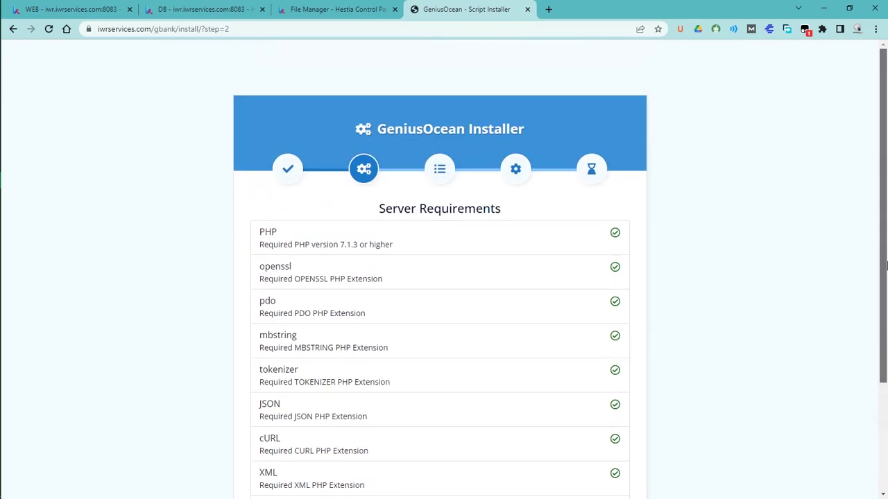
pyautogui.moveTo(886, 265); pyautogui.dragTo(885, 414)
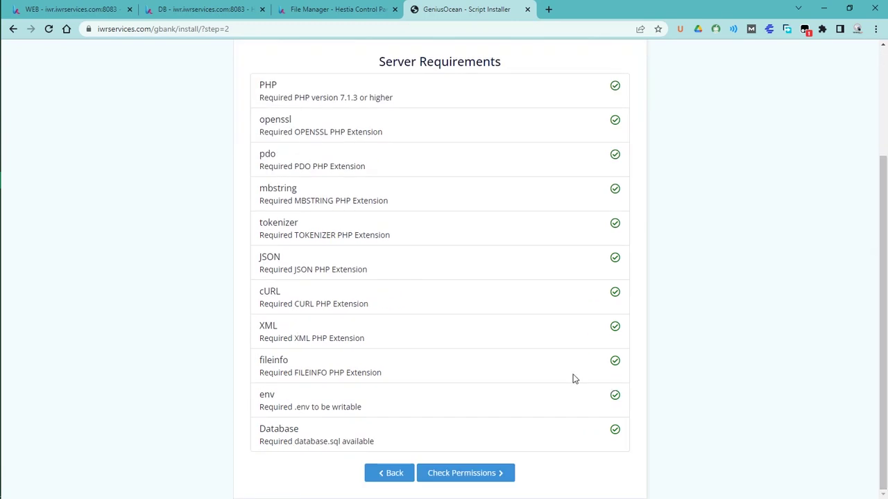
pyautogui.click(483, 472)
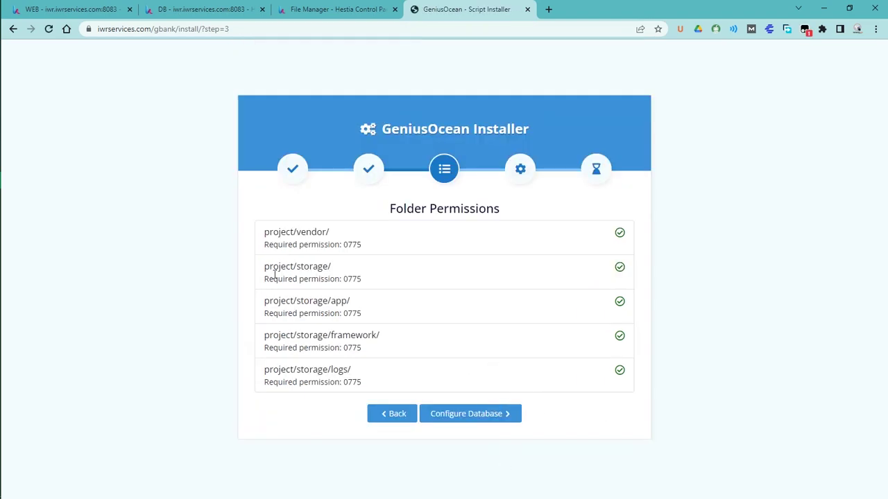
pyautogui.click(474, 416)
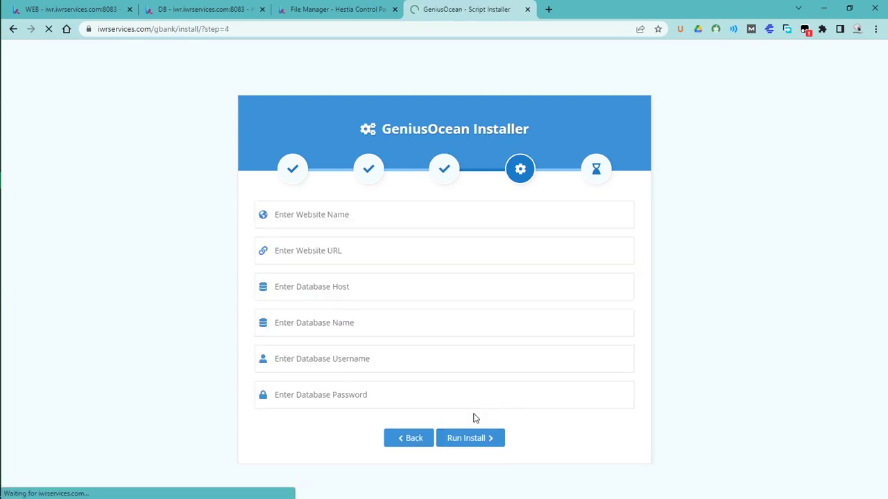
# Set website name 'Infinite Banking System' and website URL iwrservices.com/gbank.
pyautogui.click(335, 221)
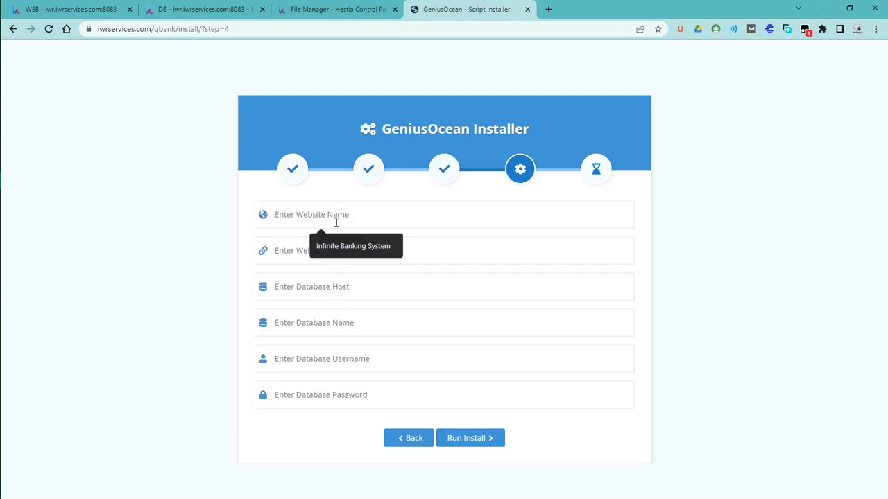
pyautogui.click(347, 238)
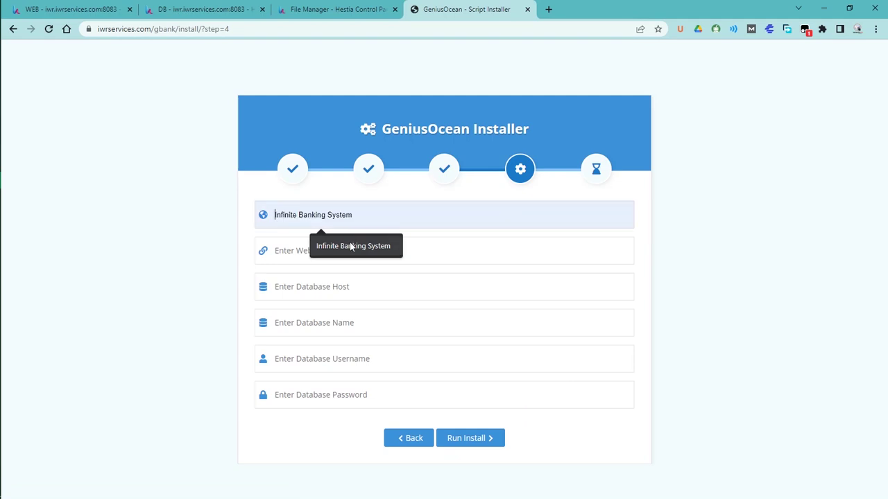
pyautogui.click(329, 244)
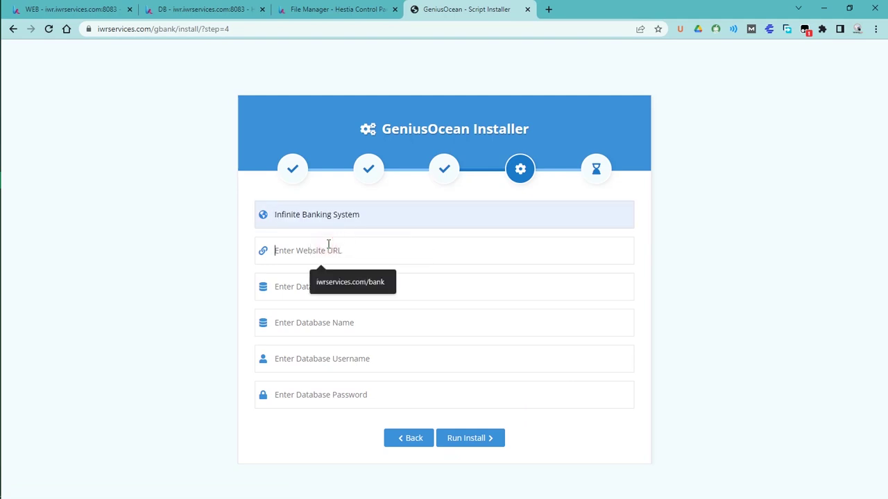
pyautogui.click(356, 290)
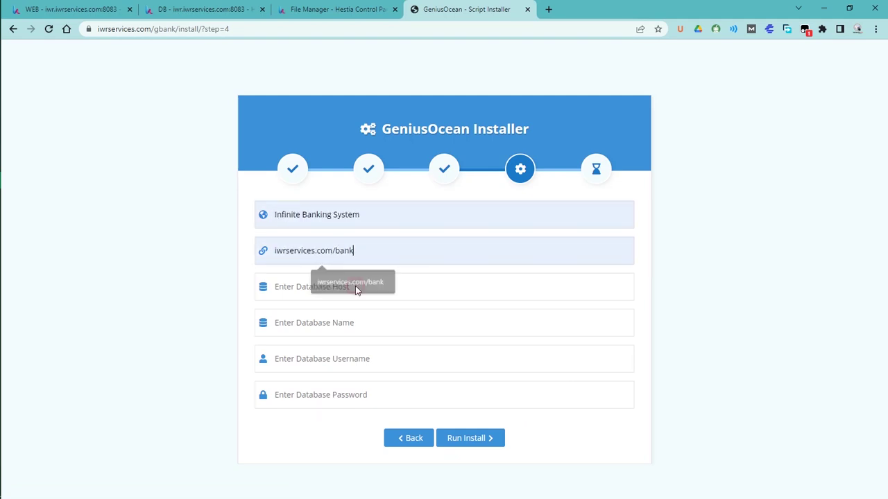
pyautogui.click(335, 250)
pyautogui.write('g')
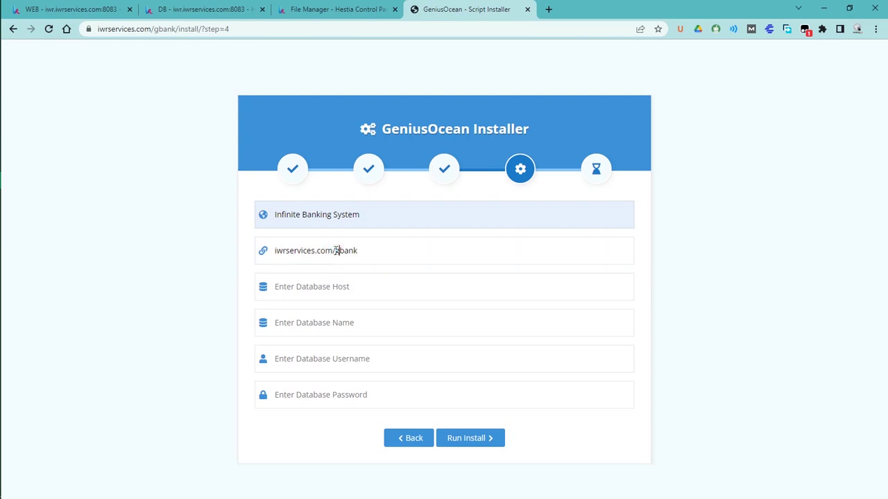
# Enter database host localhost and the Gbank database name, checked against Hestia's database details.
pyautogui.click(342, 287)
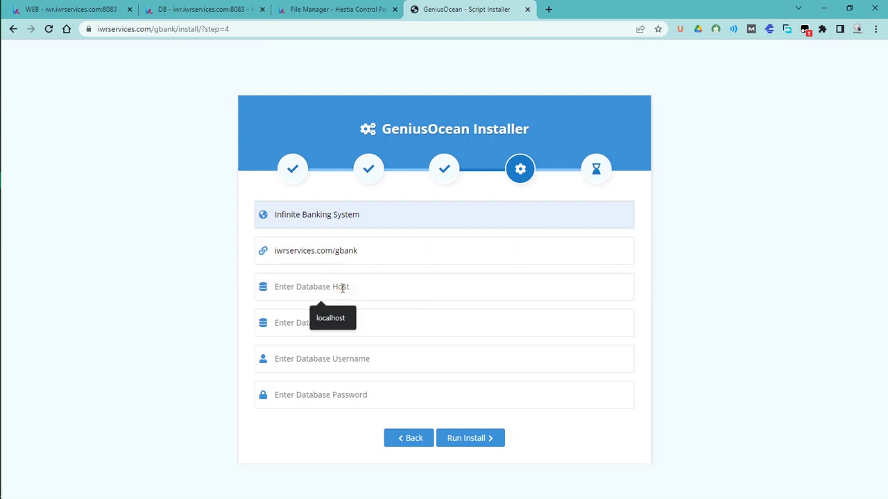
pyautogui.click(337, 316)
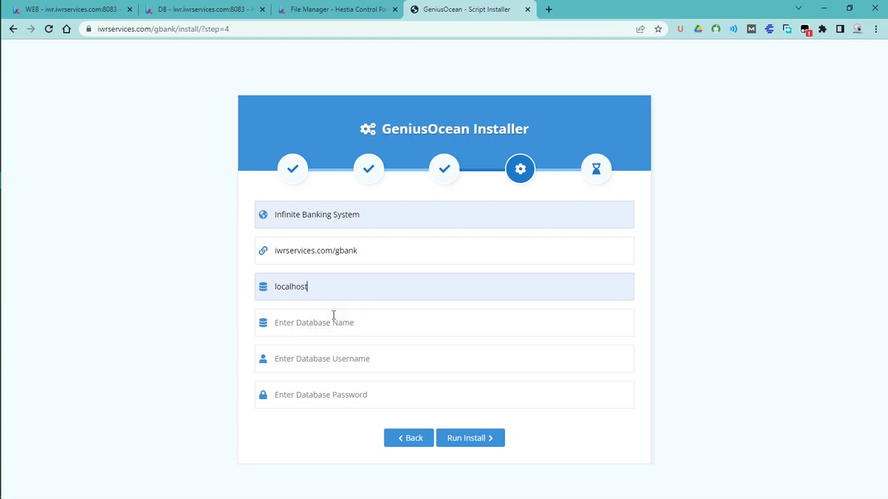
pyautogui.click(334, 326)
pyautogui.click(337, 355)
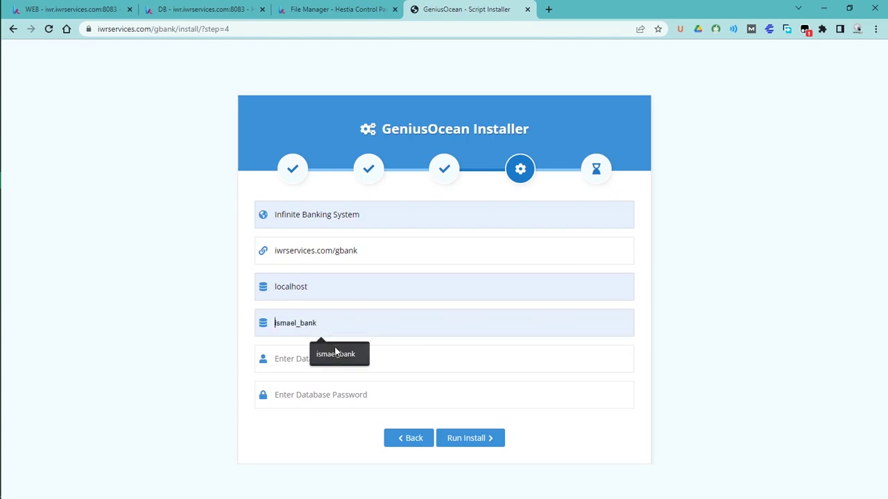
pyautogui.click(324, 5)
pyautogui.click(201, 9)
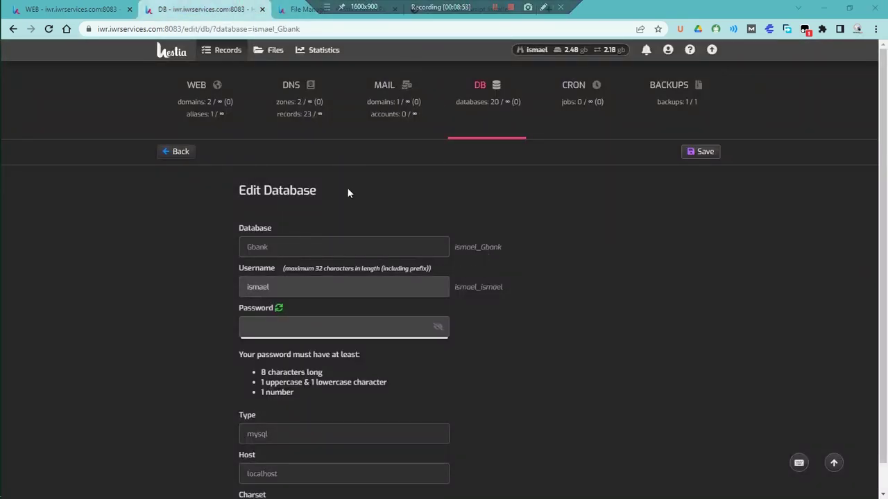
pyautogui.click(448, 7)
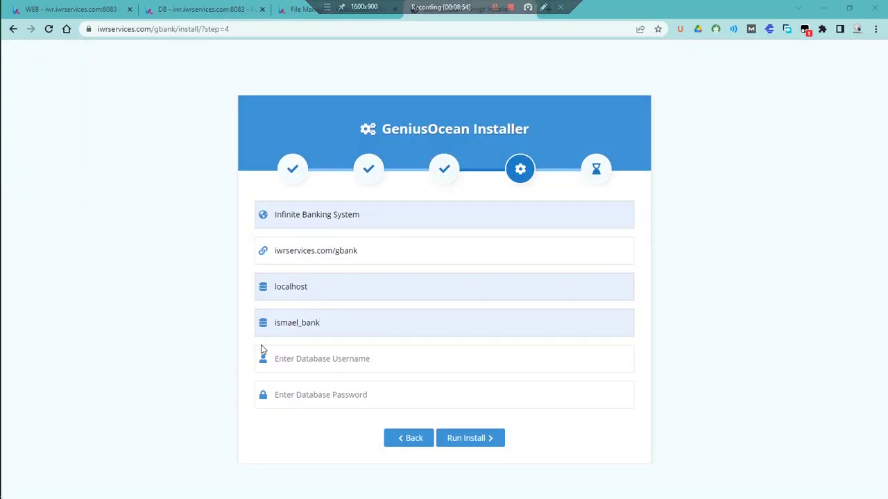
pyautogui.click(301, 323)
pyautogui.doubleClick(301, 322)
pyautogui.write('G')
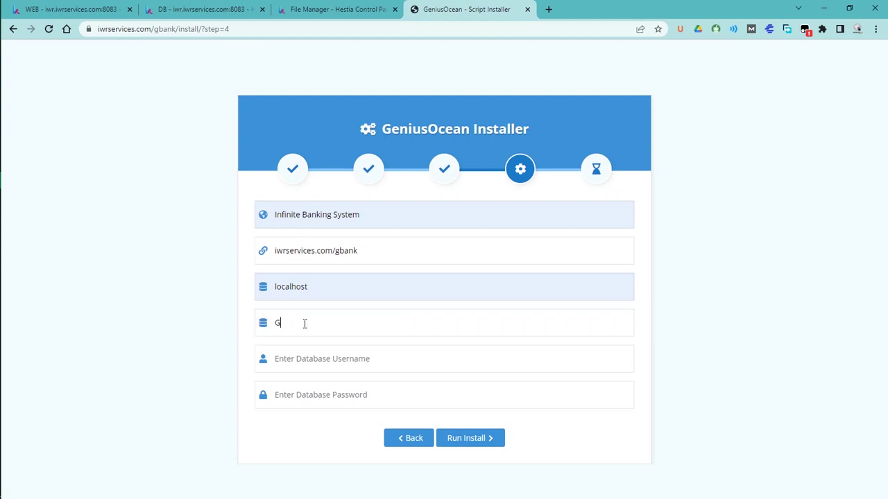
pyautogui.hotkey('ctrl', 'z')
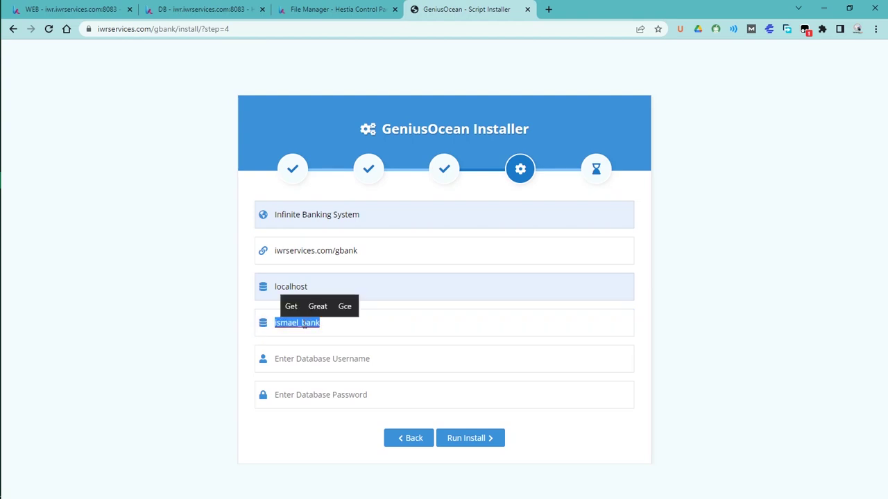
pyautogui.click(301, 323)
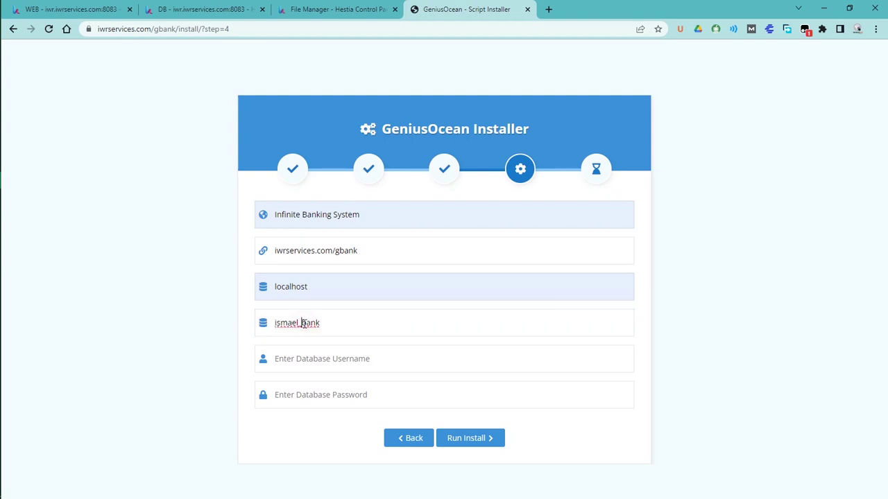
pyautogui.write('g')
# Fill in the database username and password, then run the install.
pyautogui.click(353, 354)
pyautogui.click(340, 391)
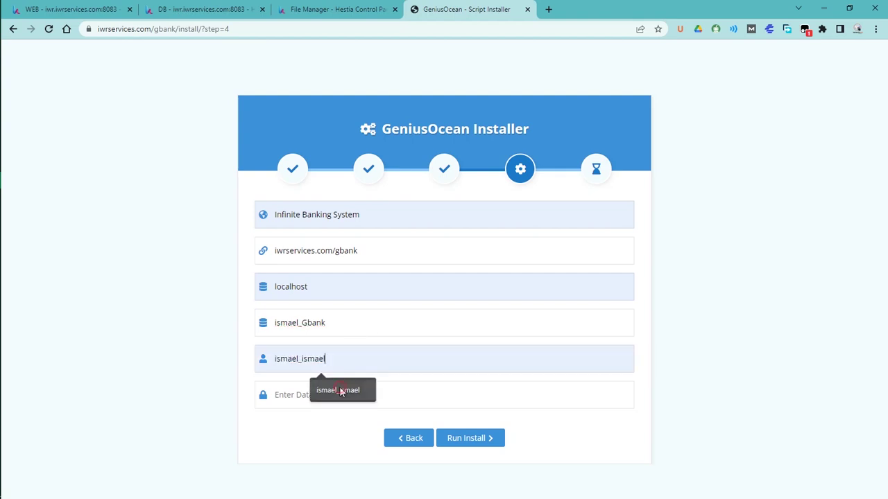
pyautogui.click(312, 395)
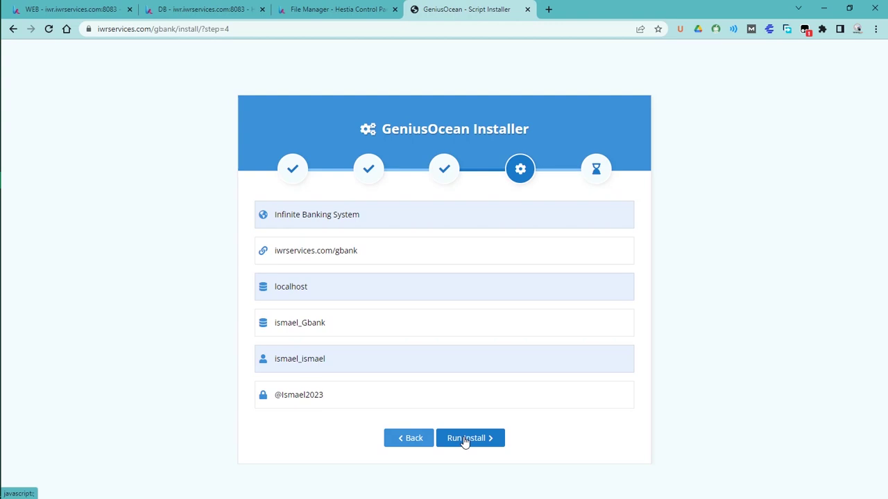
pyautogui.click(464, 438)
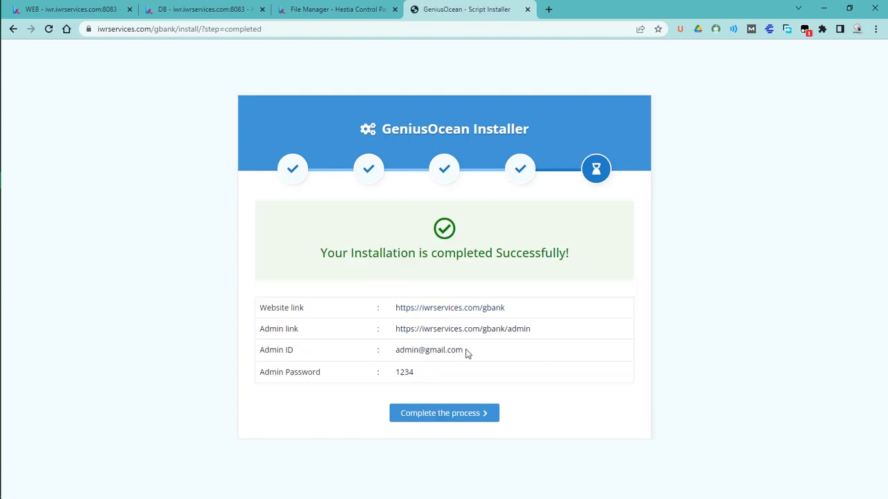
# Copy the admin login ID from the completion page and finish to open the new site.
pyautogui.moveTo(428, 360); pyautogui.dragTo(393, 355)
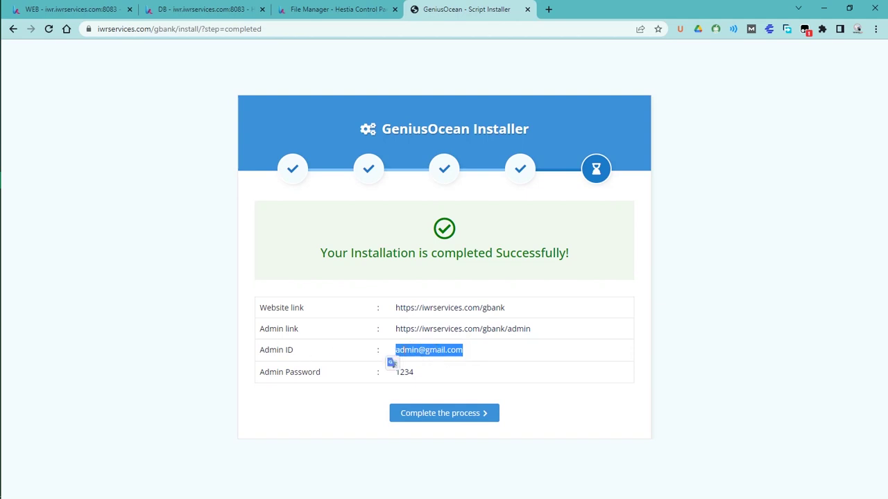
pyautogui.click(446, 351)
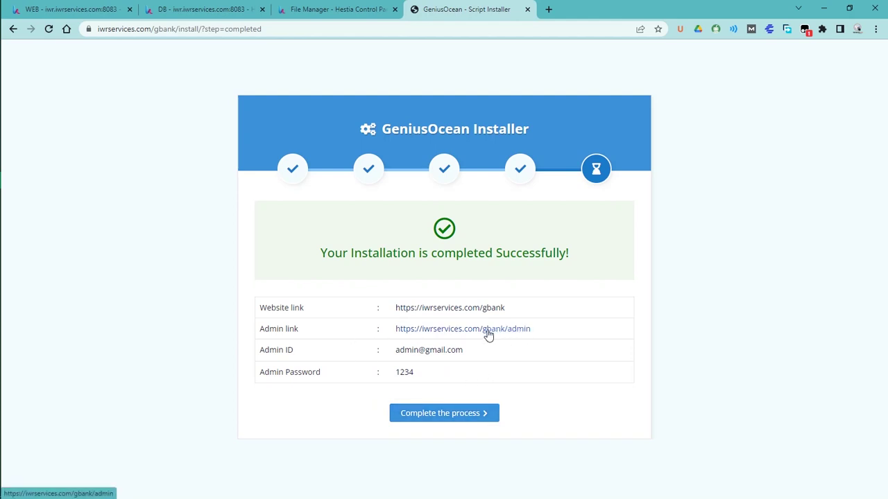
pyautogui.click(441, 413)
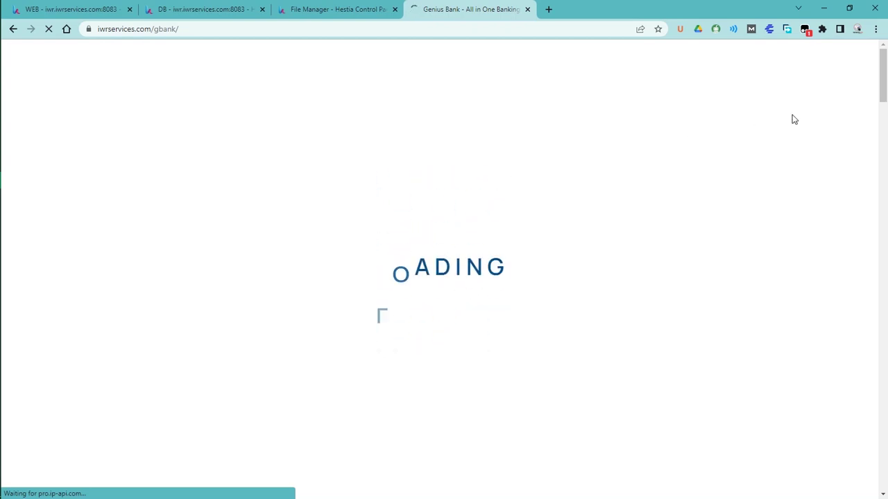
# Wait for the Genius Bank homepage at iwrservices.com/gbank/ to finish loading.
pyautogui.scroll(-15, 884, 139)
pyautogui.scroll(5, 886, 158)
pyautogui.scroll(10, 887, 157)
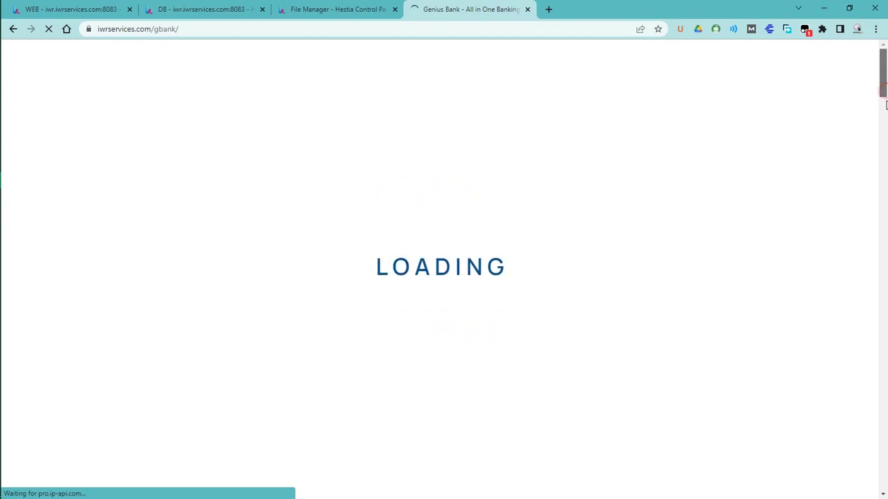
pyautogui.click(884, 122)
pyautogui.click(884, 154)
pyautogui.click(885, 215)
pyautogui.scroll(10, 885, 216)
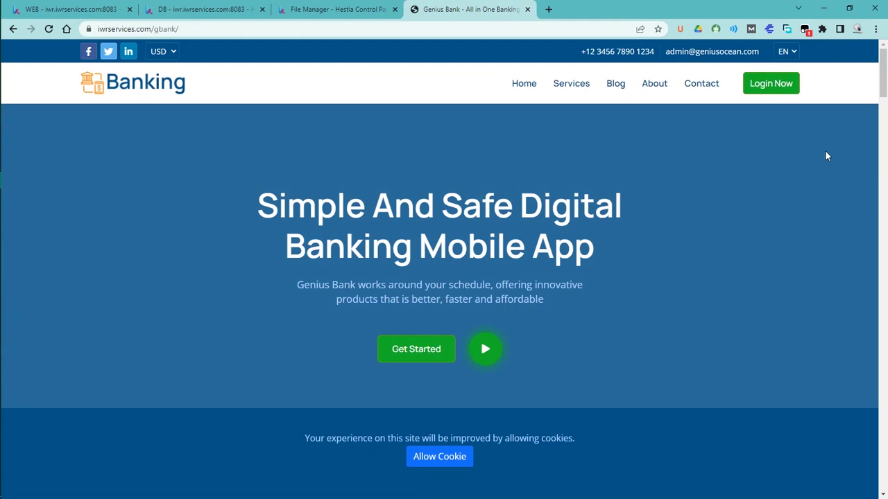
# Accept the cookie notice and open the Services page in a new tab.
pyautogui.moveTo(883, 69); pyautogui.dragTo(822, 113)
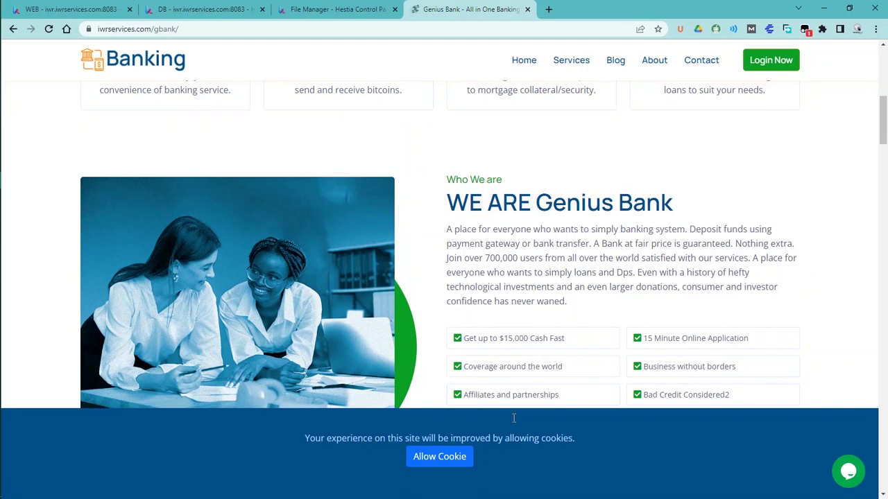
pyautogui.click(444, 460)
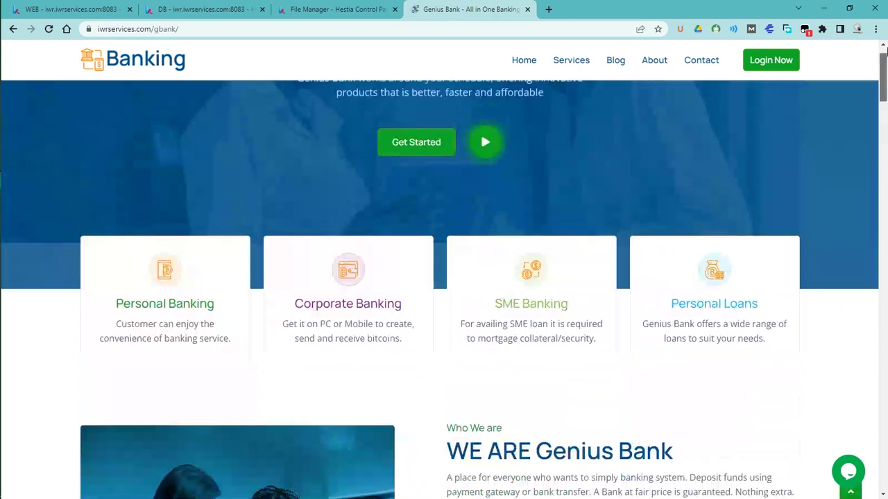
pyautogui.moveTo(885, 114); pyautogui.dragTo(885, 52)
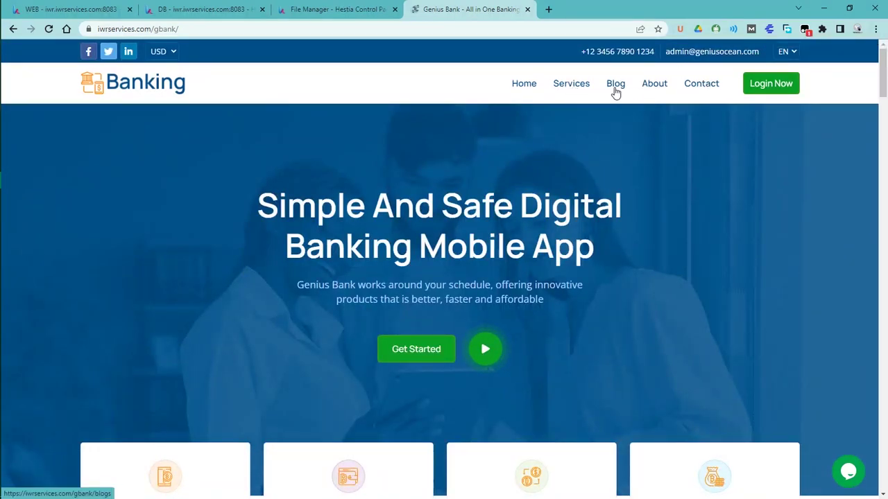
pyautogui.rightClick(571, 88)
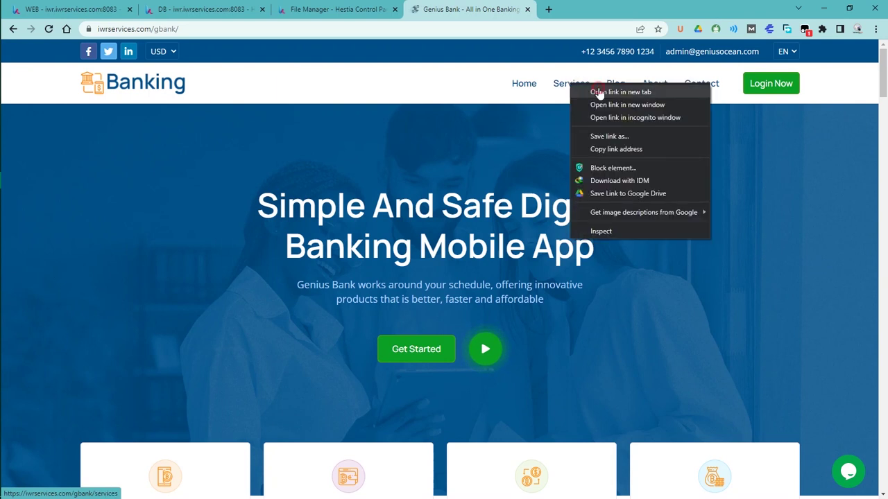
pyautogui.click(599, 92)
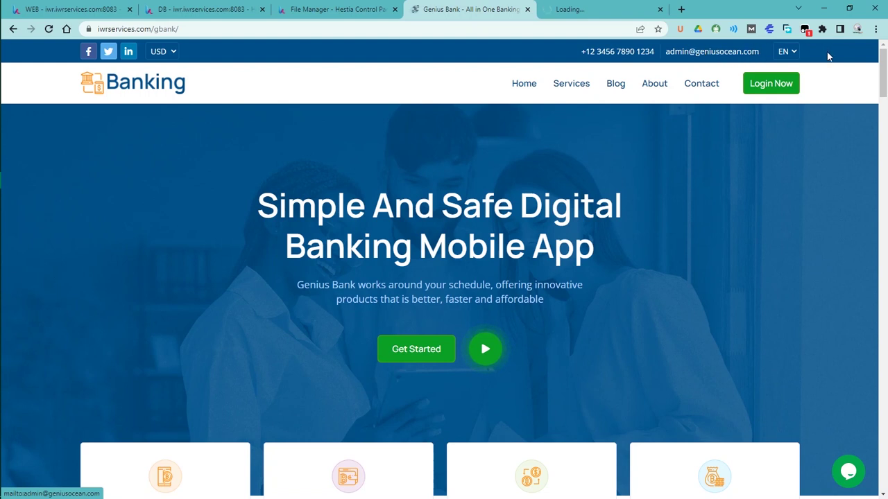
# Scroll the homepage to review the Basic and Standard plans.
pyautogui.moveTo(884, 58)
pyautogui.mouseDown()
pyautogui.moveTo(883, 125)
pyautogui.moveTo(883, 59)
pyautogui.mouseUp()
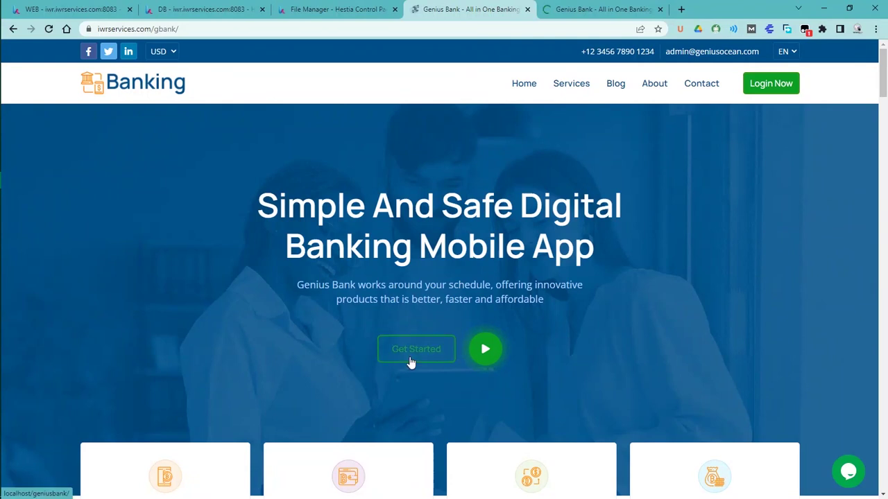
pyautogui.moveTo(884, 83); pyautogui.dragTo(876, 283)
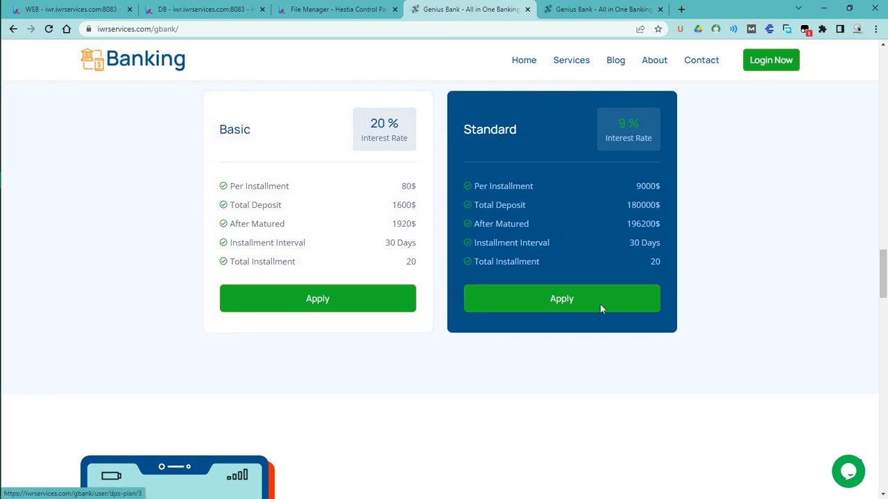
pyautogui.moveTo(885, 274); pyautogui.dragTo(882, 302)
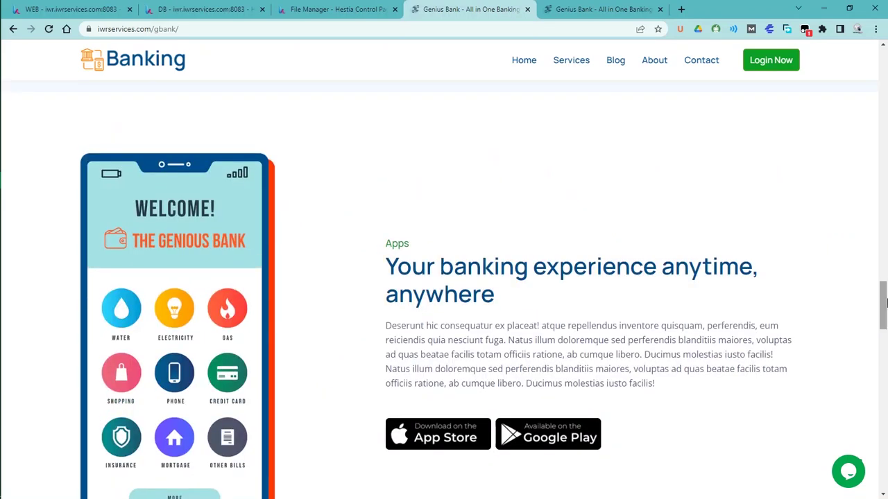
# Browse the Services page's six service cards, such as Strong Security and High Liquidity.
pyautogui.click(591, 9)
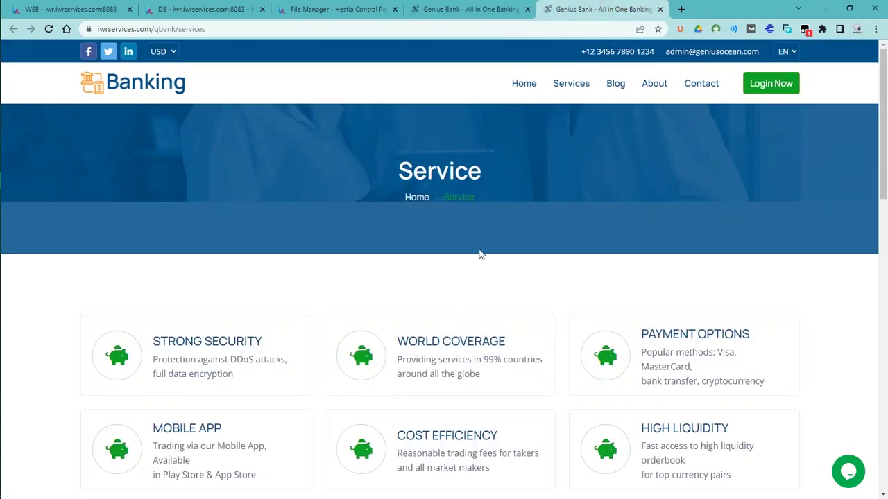
pyautogui.scroll(-2, 886, 228)
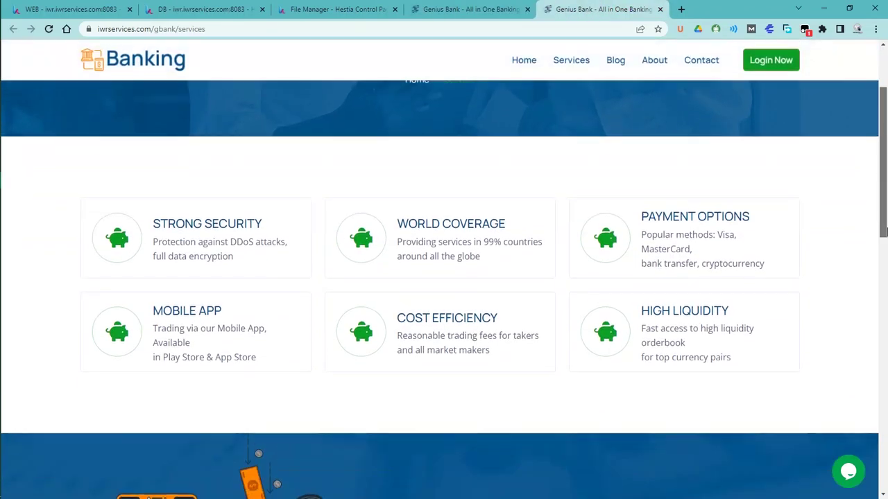
pyautogui.moveTo(886, 227); pyautogui.dragTo(887, 227)
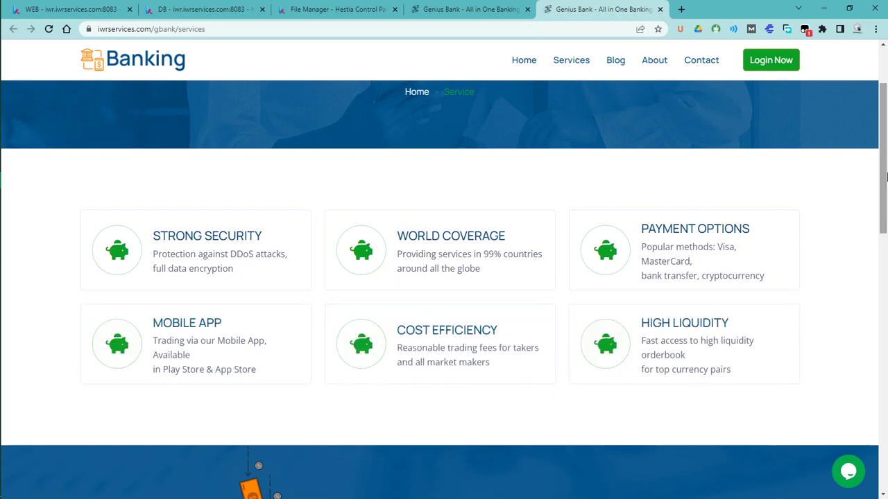
pyautogui.scroll(-7, 862, 340)
pyautogui.moveTo(884, 298); pyautogui.dragTo(881, 63)
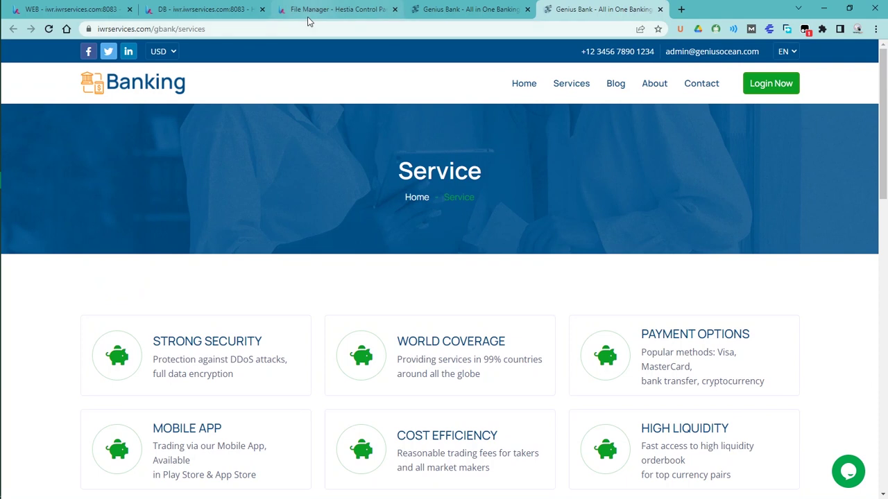
# Open the admin login page at iwrservices.com/gbank/admin on the homepage tab.
pyautogui.click(478, 9)
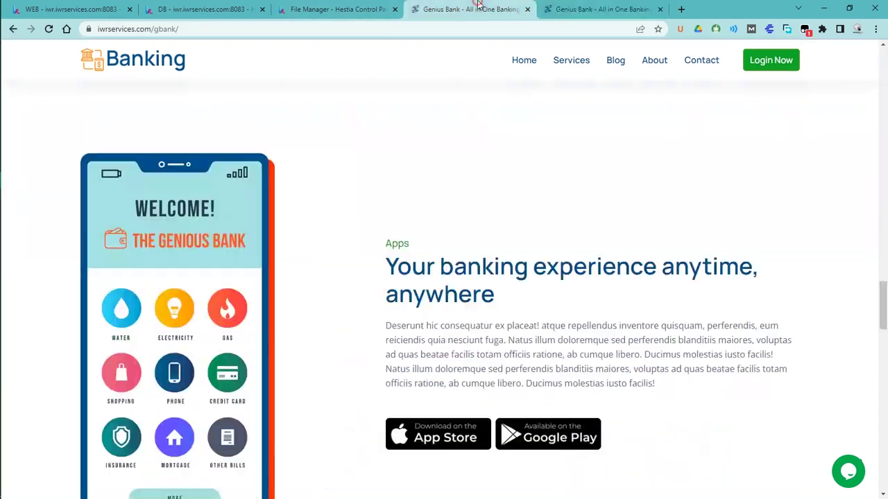
pyautogui.click(237, 26)
pyautogui.click(236, 25)
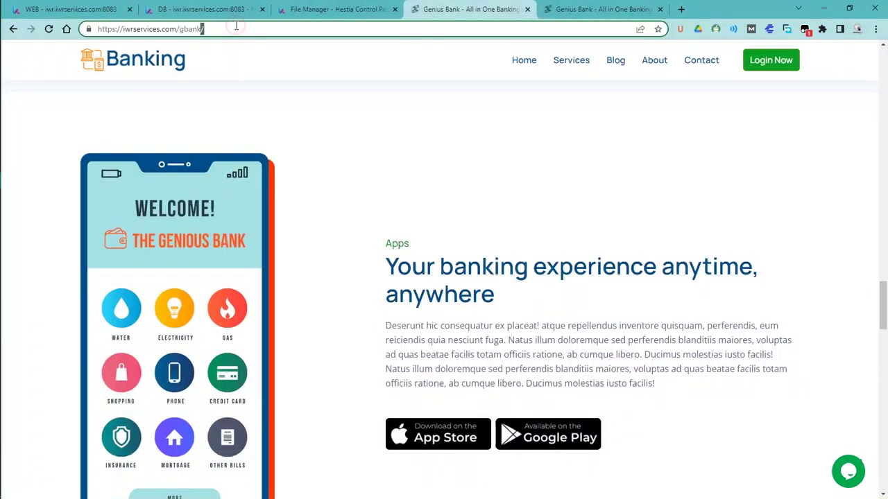
pyautogui.write('/admin')
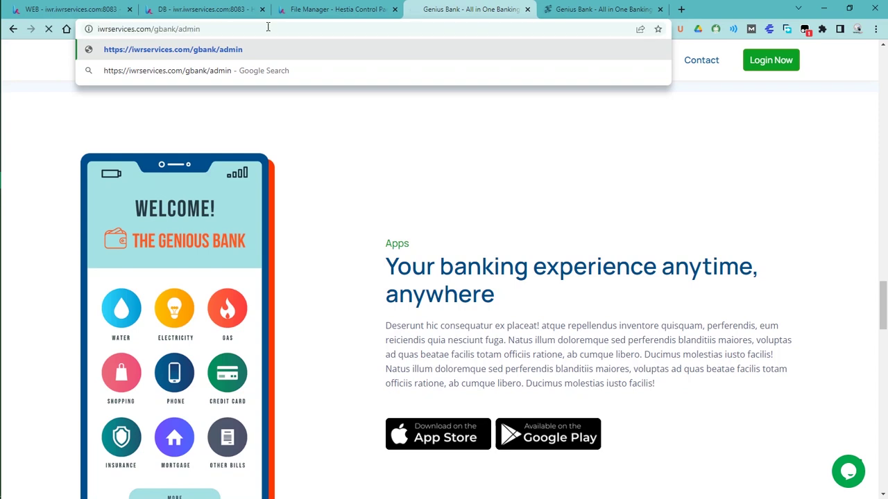
pyautogui.press('Return')
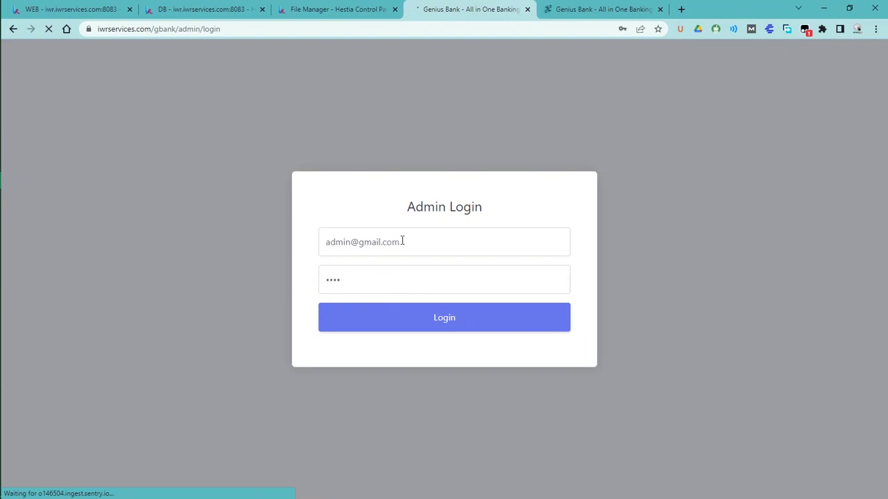
# Log in to the admin panel with the filled-in e-mail and password.
pyautogui.click(403, 242)
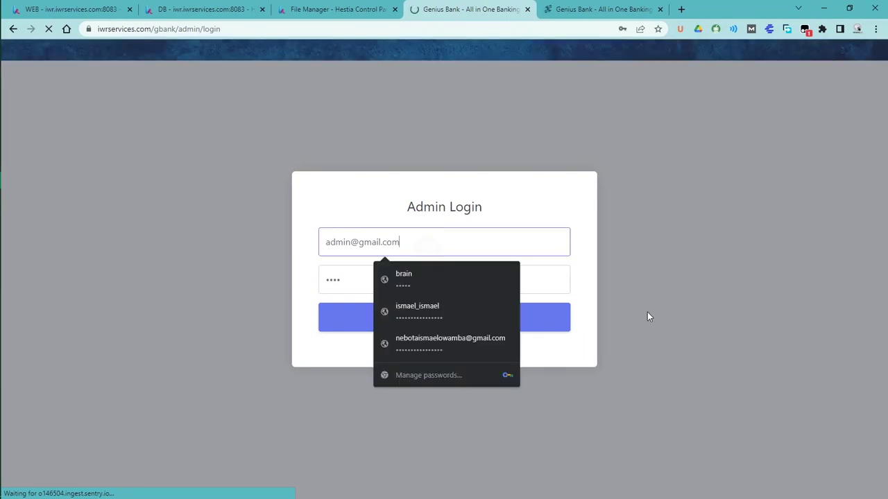
pyautogui.click(333, 321)
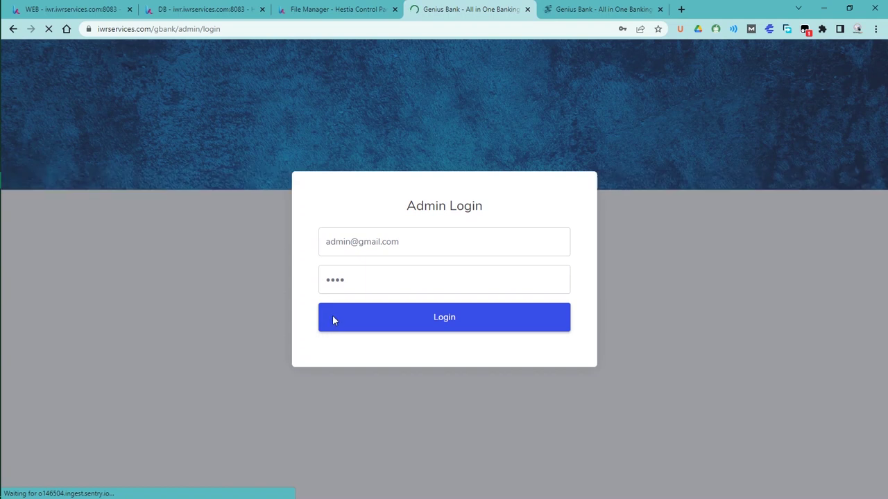
pyautogui.click(333, 320)
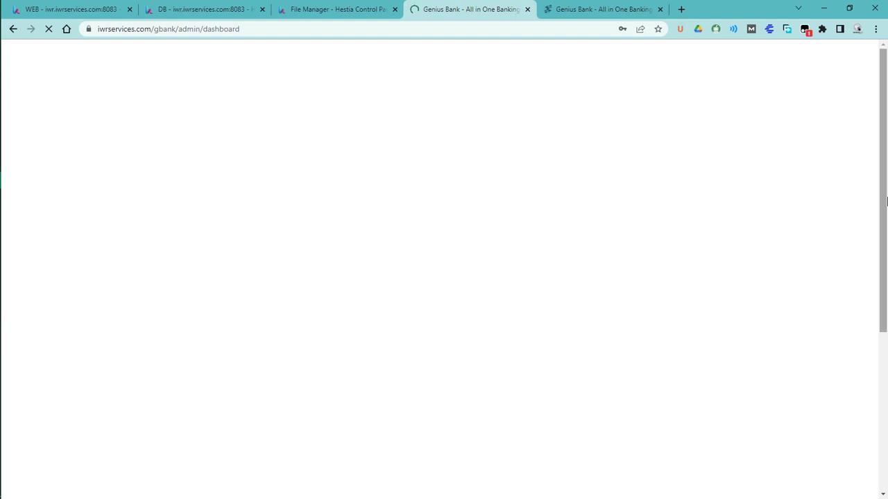
# Scroll through the admin dashboard, then go to Menu Builder in the sidebar.
pyautogui.moveTo(886, 200); pyautogui.dragTo(886, 138)
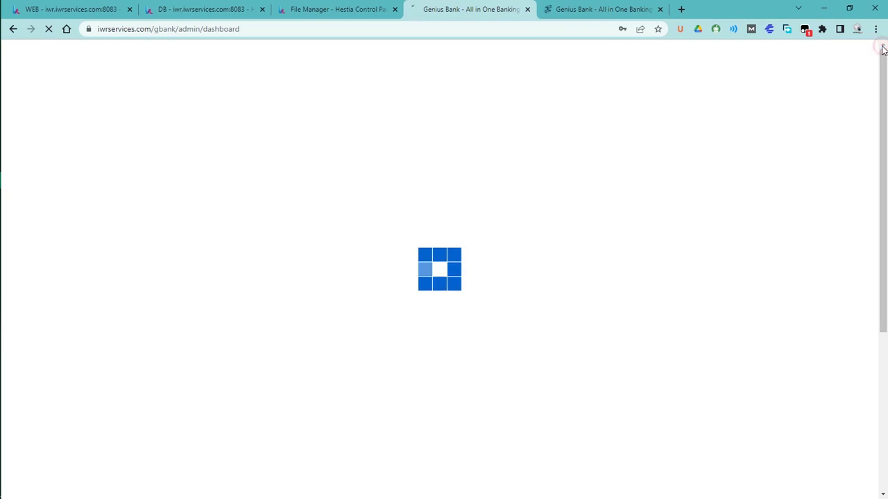
pyautogui.moveTo(885, 87); pyautogui.dragTo(867, 68)
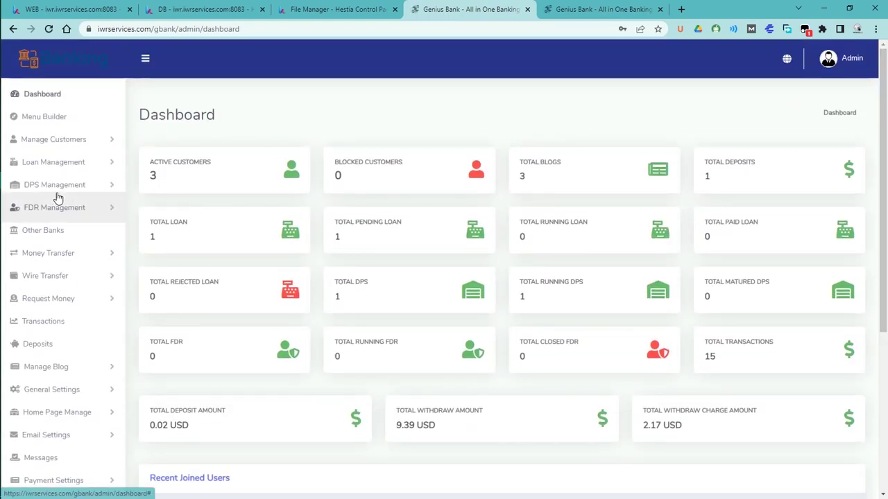
pyautogui.moveTo(885, 127); pyautogui.dragTo(886, 285)
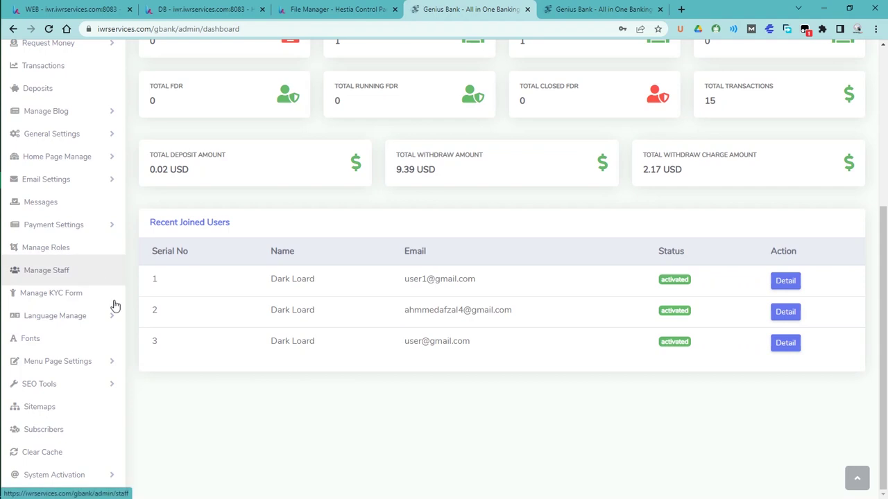
pyautogui.moveTo(885, 362); pyautogui.dragTo(886, 203)
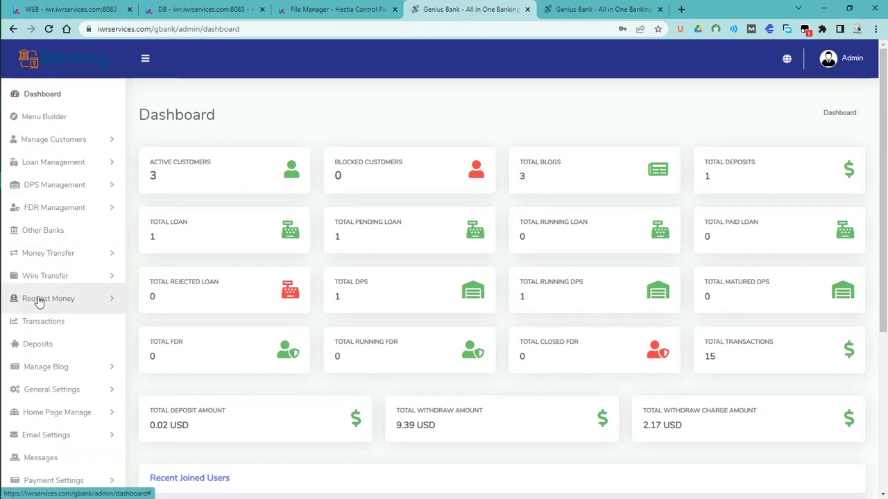
pyautogui.click(59, 118)
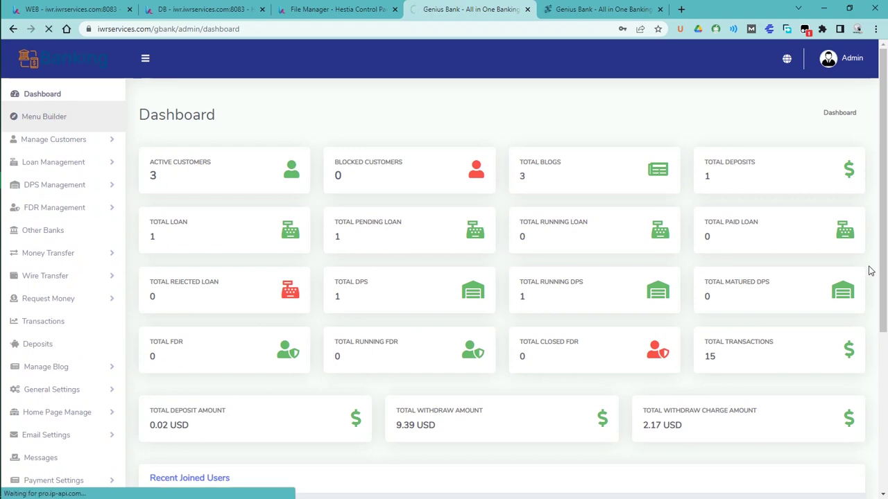
pyautogui.moveTo(885, 230); pyautogui.dragTo(886, 331)
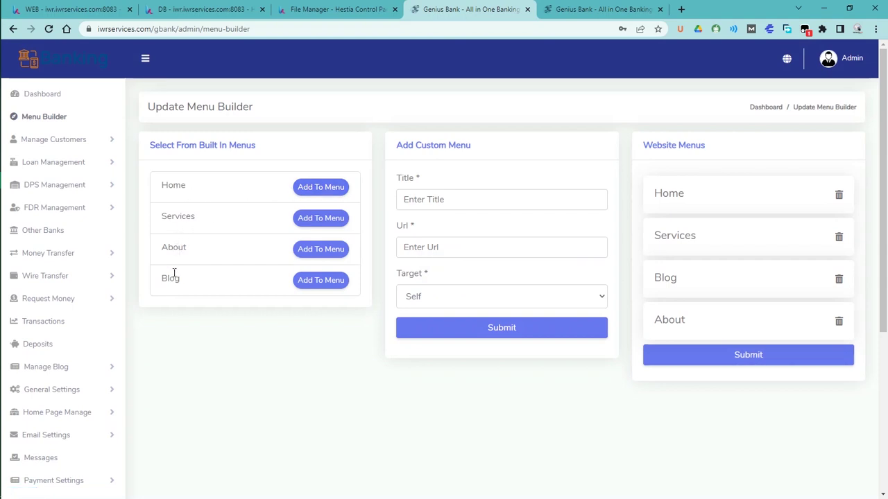
# Try out the Add Custom Menu title, URL and link target fields.
pyautogui.click(467, 199)
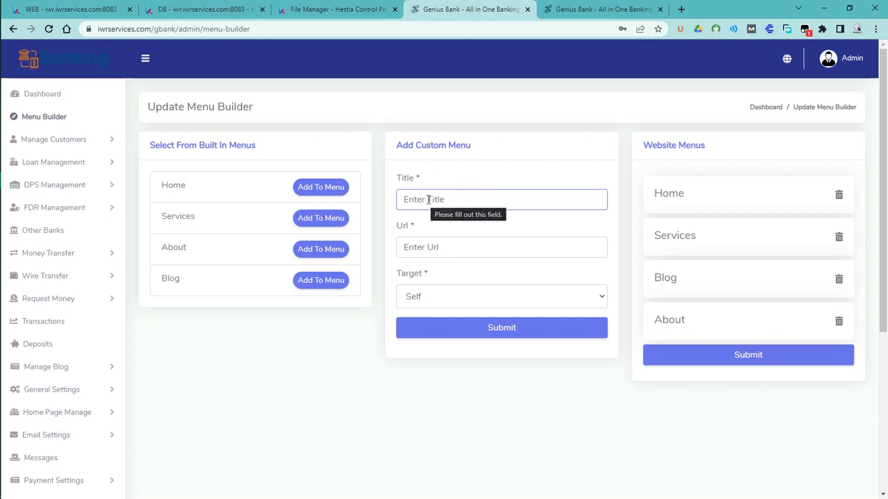
pyautogui.click(405, 224)
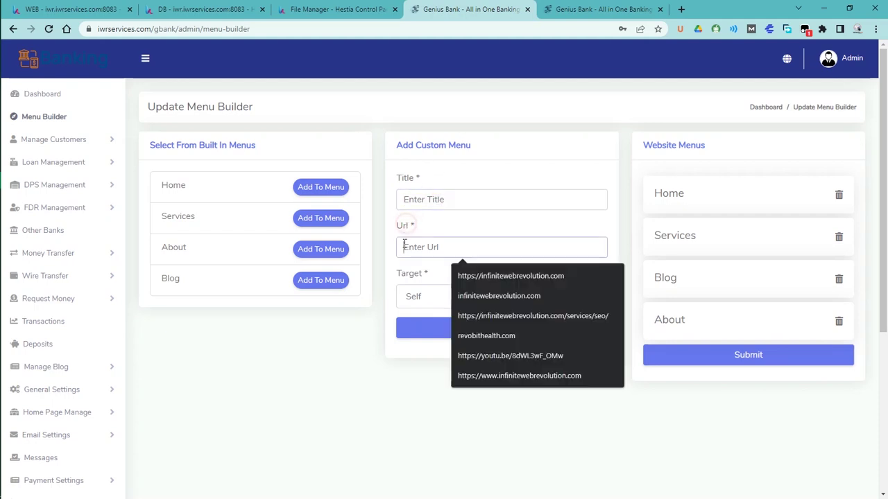
pyautogui.click(439, 199)
pyautogui.click(309, 361)
pyautogui.click(436, 199)
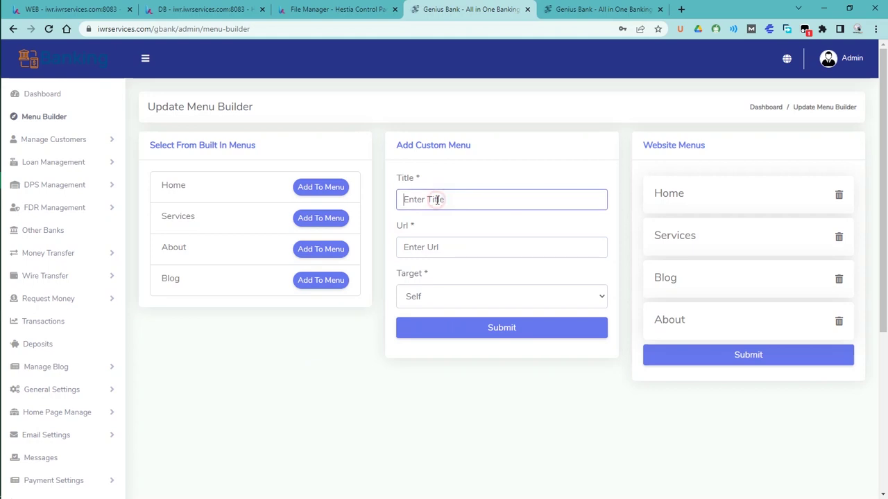
pyautogui.click(433, 249)
pyautogui.moveTo(370, 346); pyautogui.dragTo(426, 312)
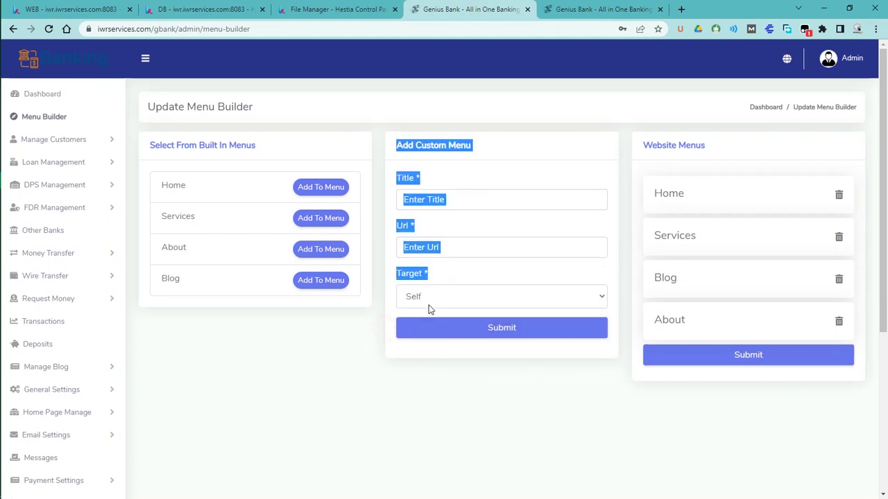
pyautogui.click(518, 369)
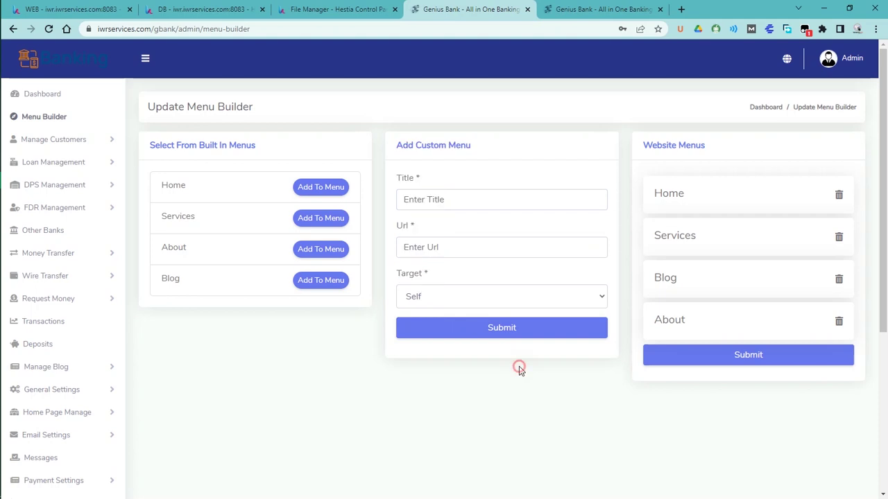
pyautogui.click(592, 298)
pyautogui.click(569, 409)
pyautogui.click(587, 8)
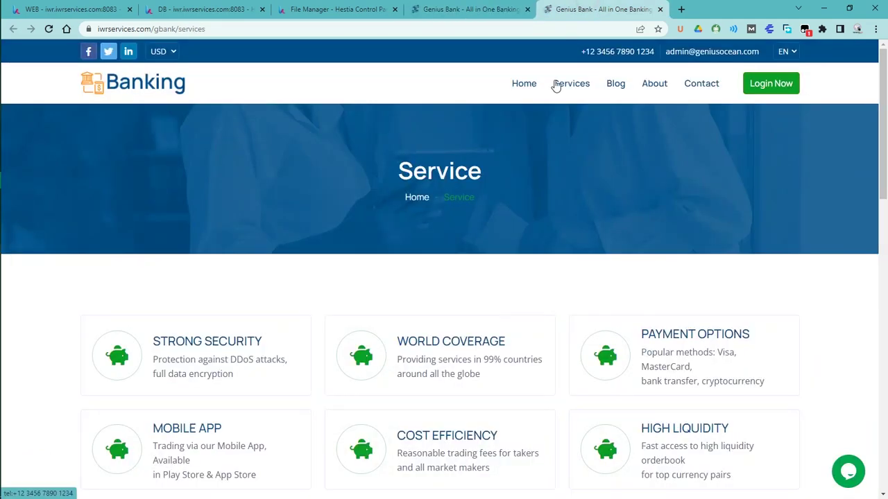
pyautogui.click(471, 6)
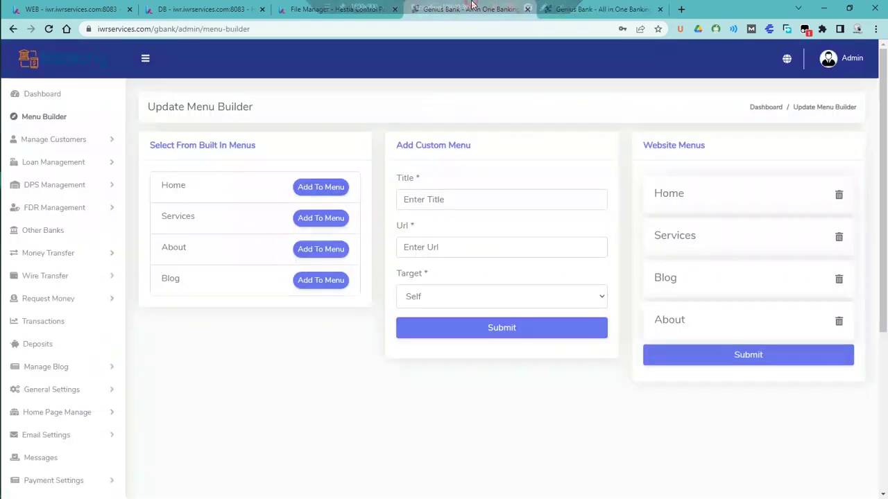
pyautogui.click(423, 199)
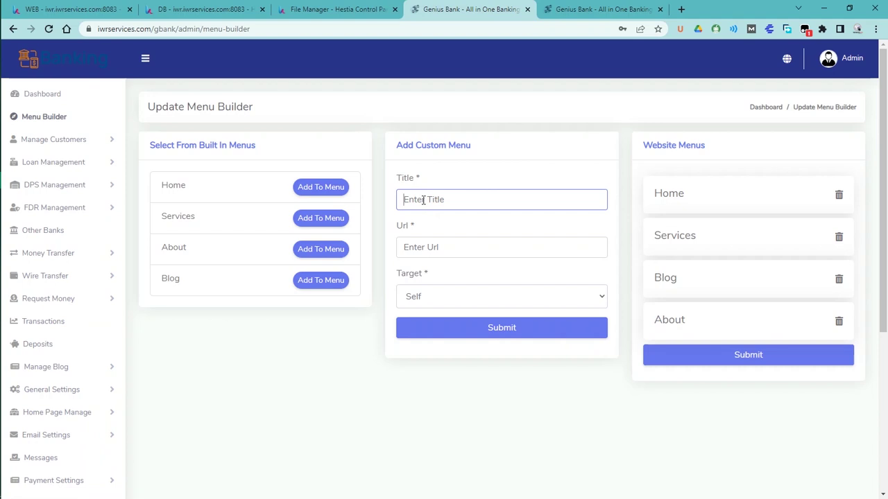
pyautogui.write('website')
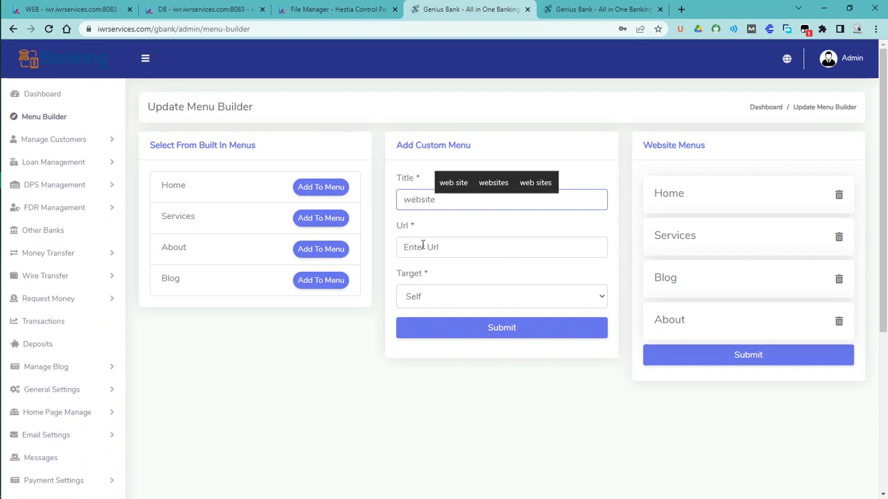
pyautogui.click(422, 246)
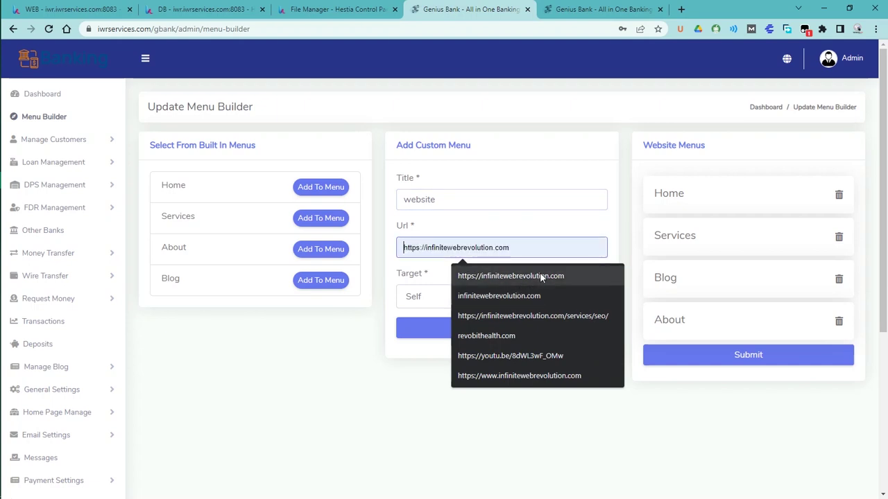
pyautogui.click(533, 373)
pyautogui.click(438, 293)
pyautogui.click(439, 327)
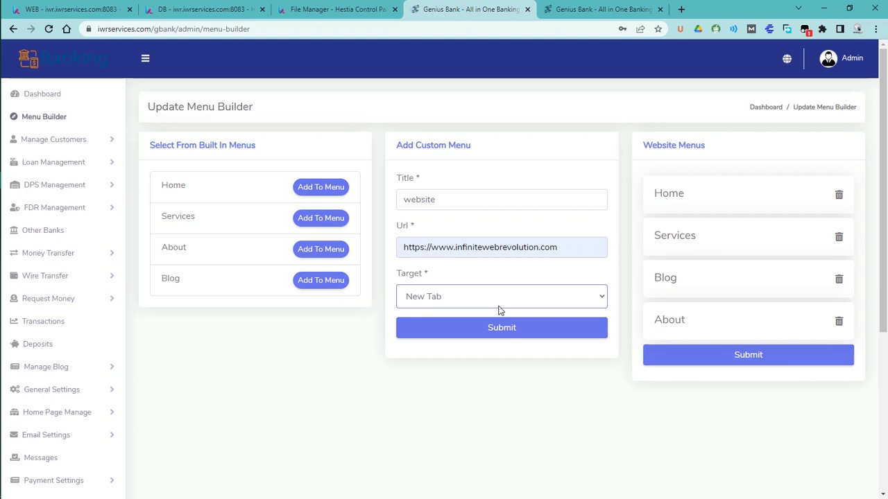
pyautogui.click(500, 311)
pyautogui.click(500, 310)
pyautogui.click(501, 330)
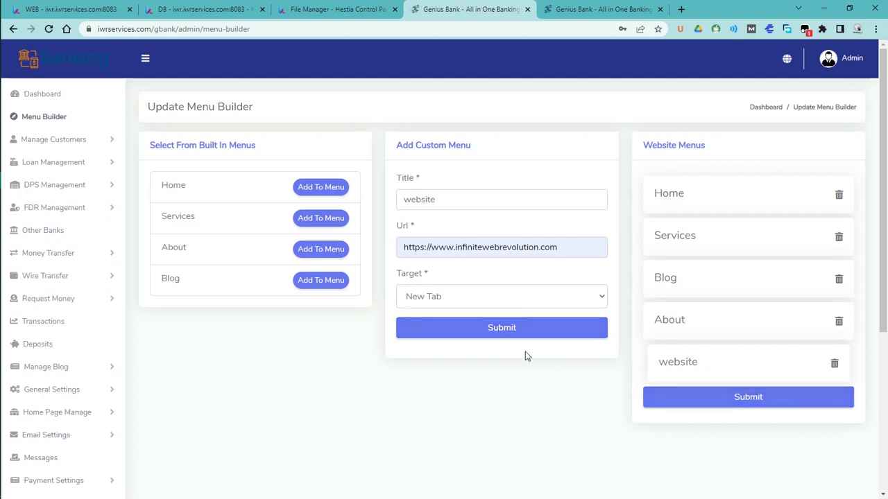
pyautogui.click(748, 398)
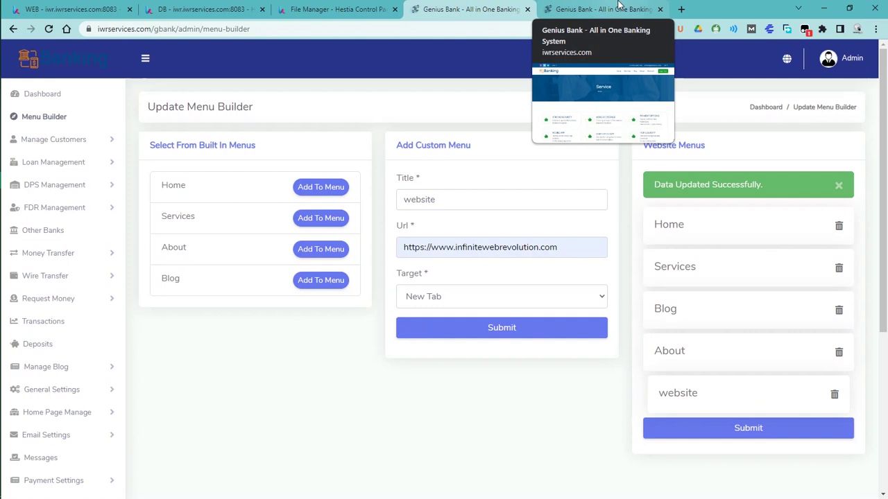
pyautogui.click(591, 6)
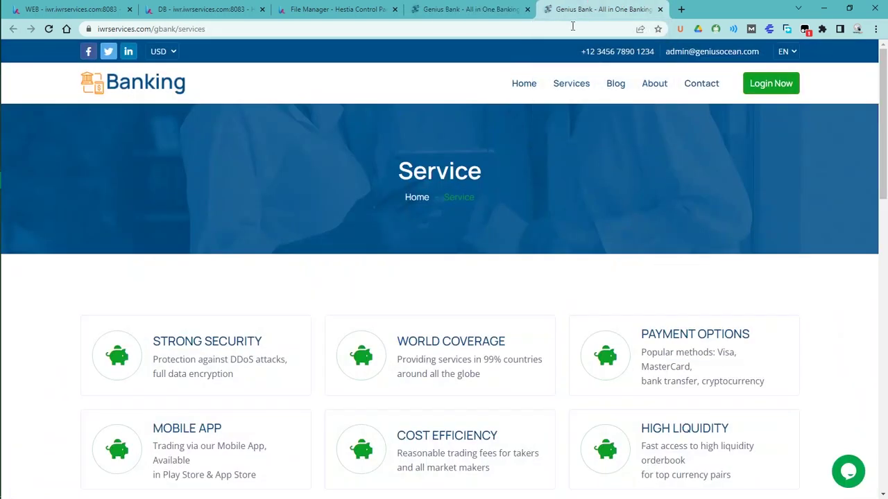
pyautogui.click(49, 28)
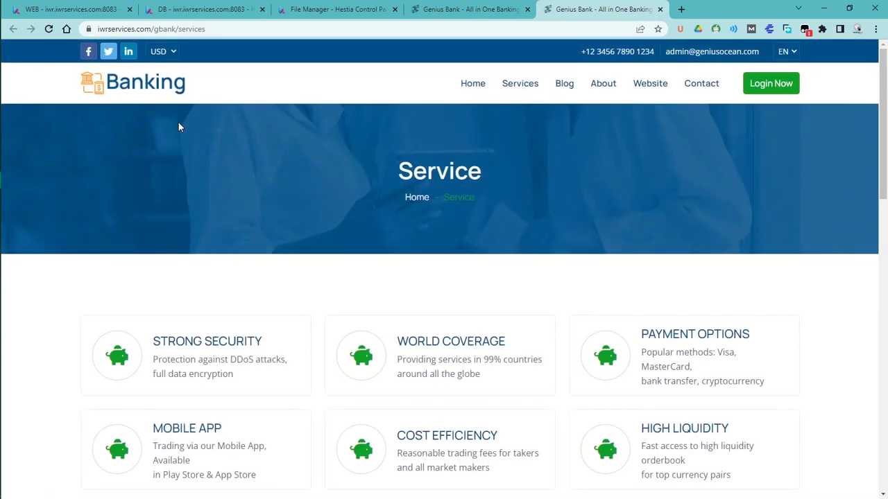
pyautogui.click(652, 86)
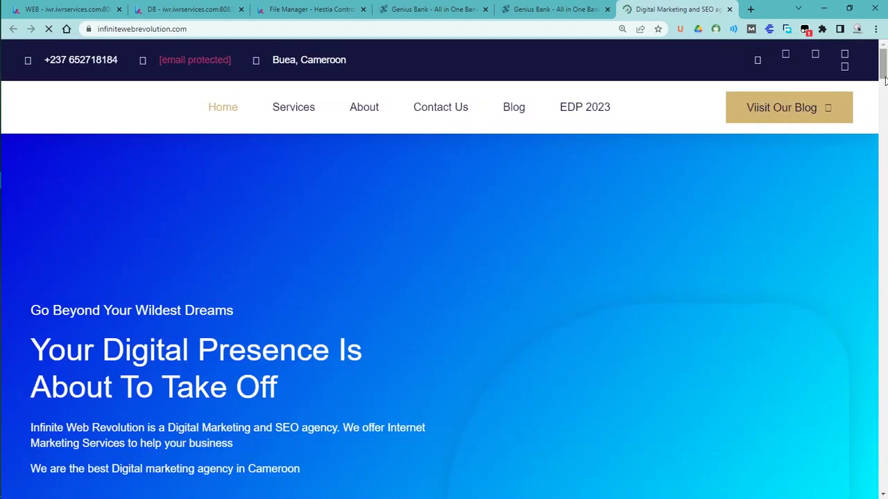
pyautogui.moveTo(885, 66)
pyautogui.mouseDown()
pyautogui.moveTo(885, 125)
pyautogui.moveTo(883, 52)
pyautogui.mouseUp()
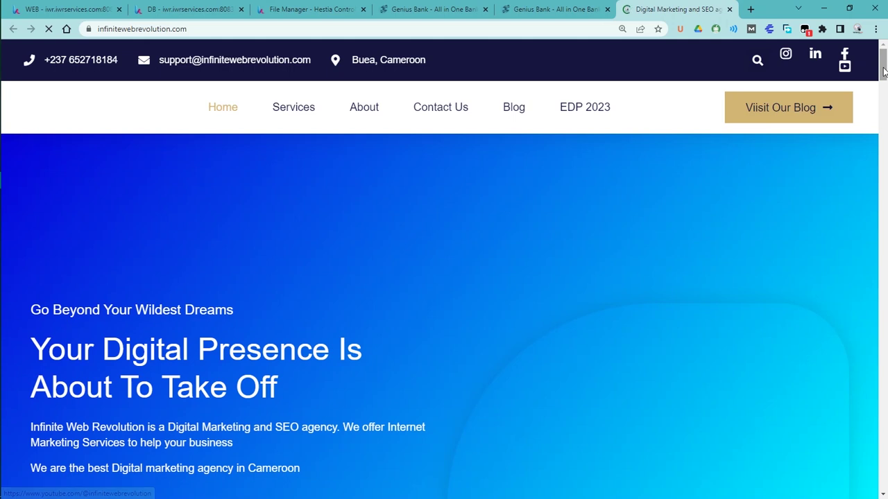
pyautogui.moveTo(883, 70); pyautogui.dragTo(875, 5)
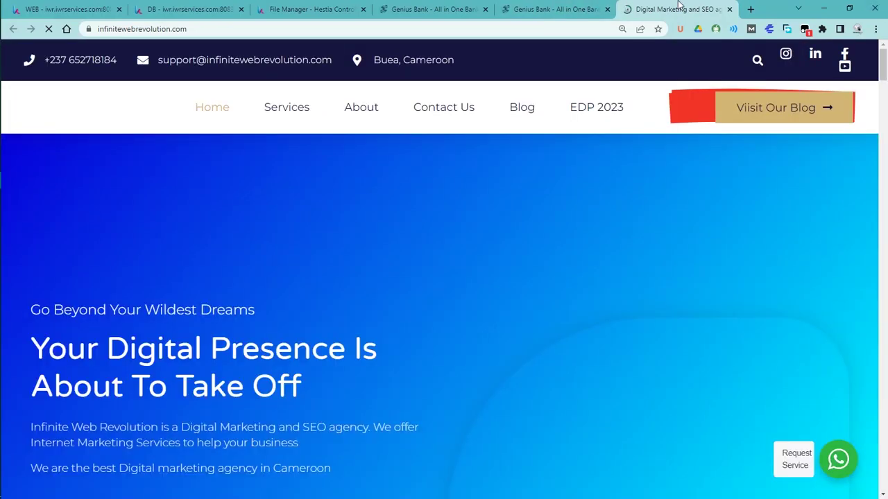
pyautogui.click(730, 9)
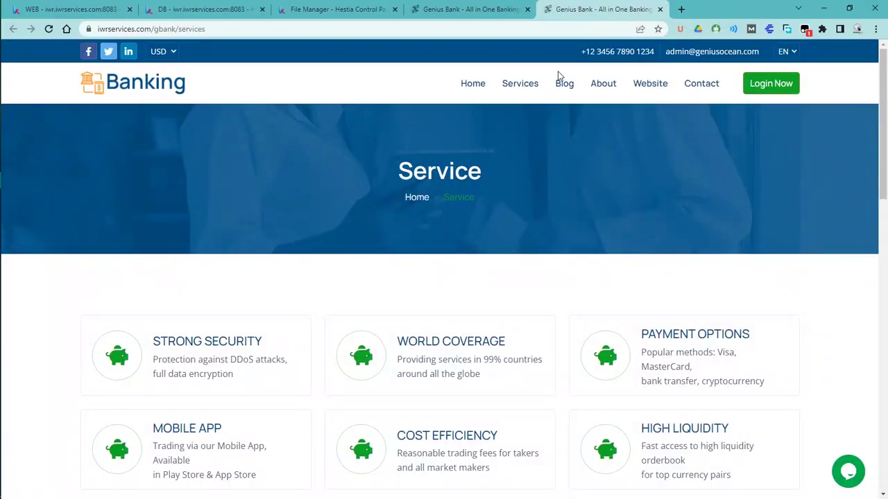
pyautogui.click(469, 9)
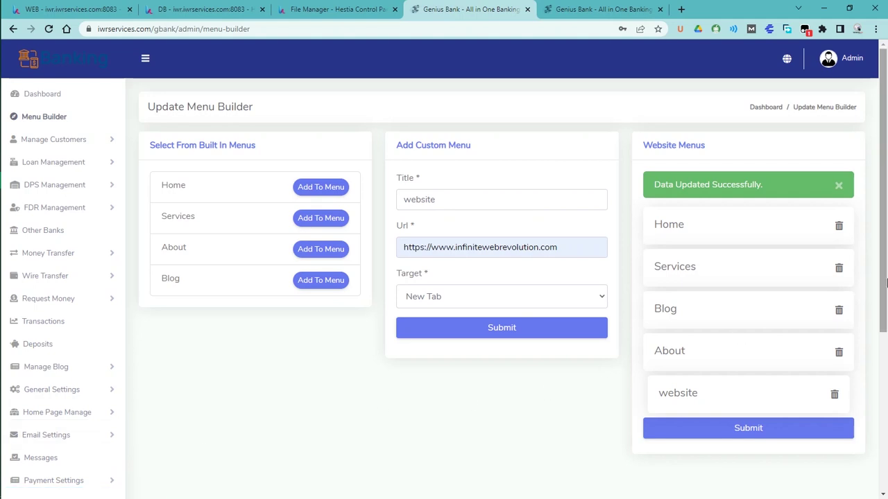
# Expand Home Page Manage and glance at the public site's Services and home pages.
pyautogui.click(885, 442)
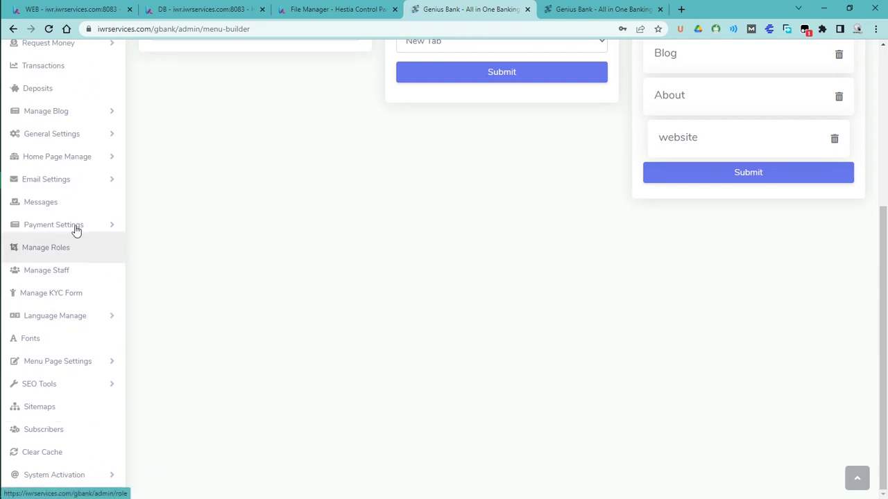
pyautogui.click(103, 165)
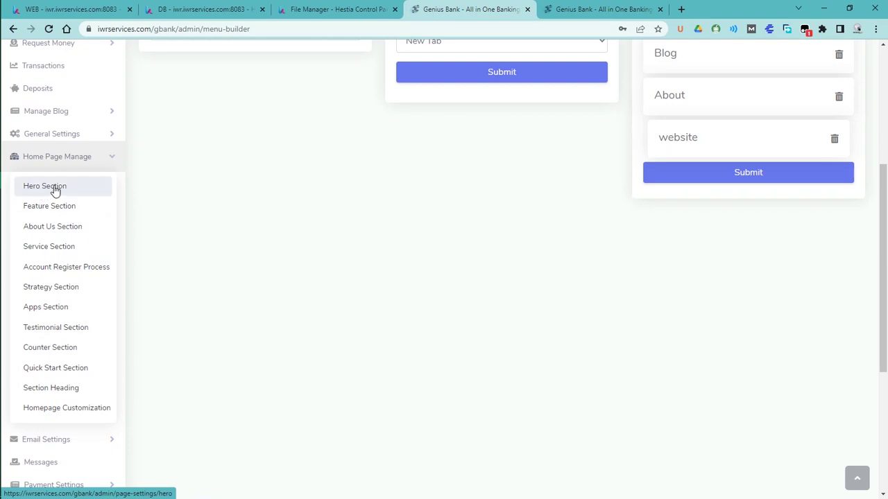
pyautogui.click(572, 6)
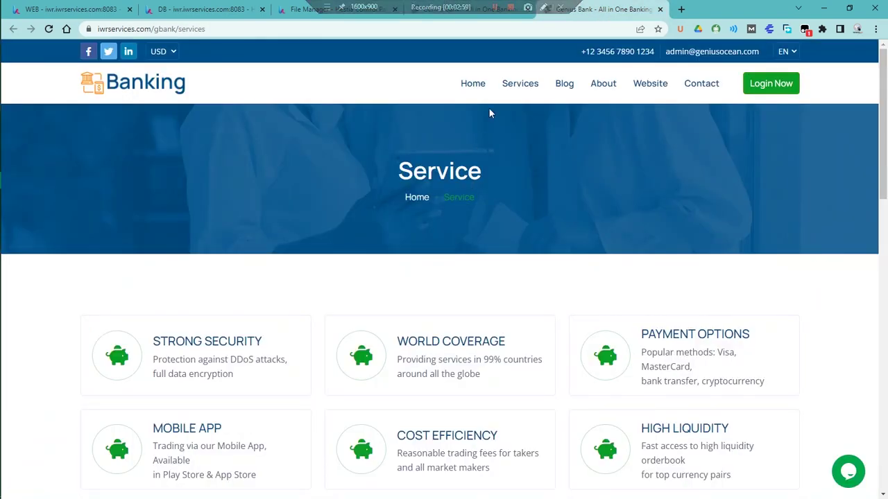
pyautogui.click(477, 91)
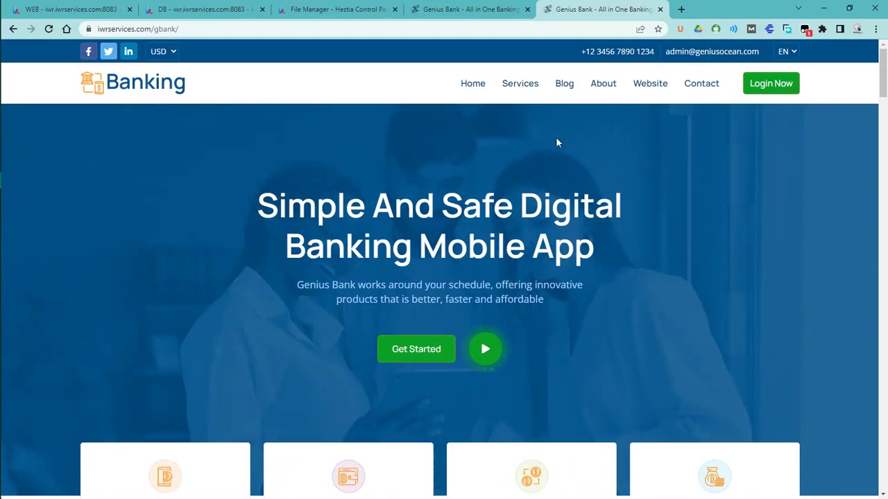
pyautogui.click(441, 8)
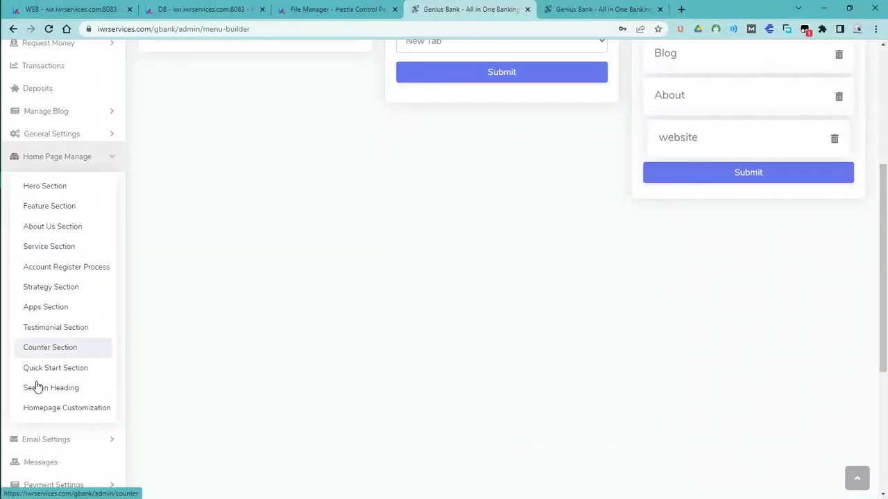
# Open Homepage Customization, Hero Section and Account Register Process in new tabs, then view Homepage Customization.
pyautogui.rightClick(60, 410)
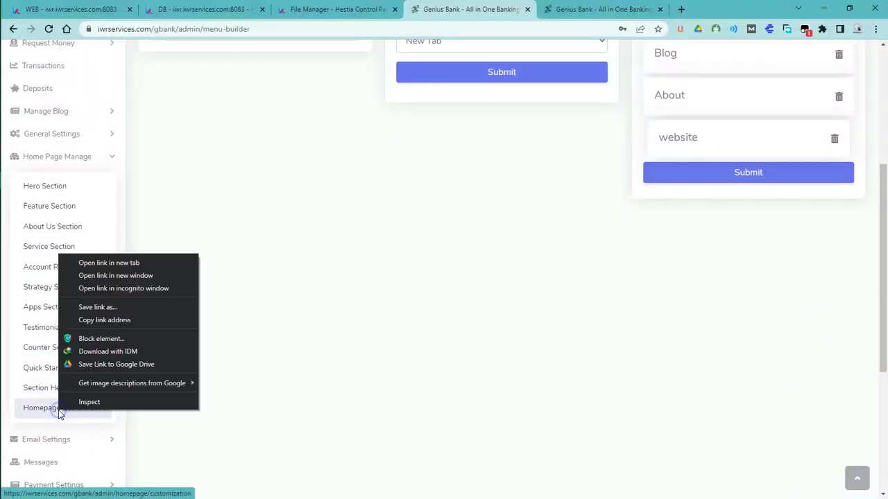
pyautogui.click(132, 264)
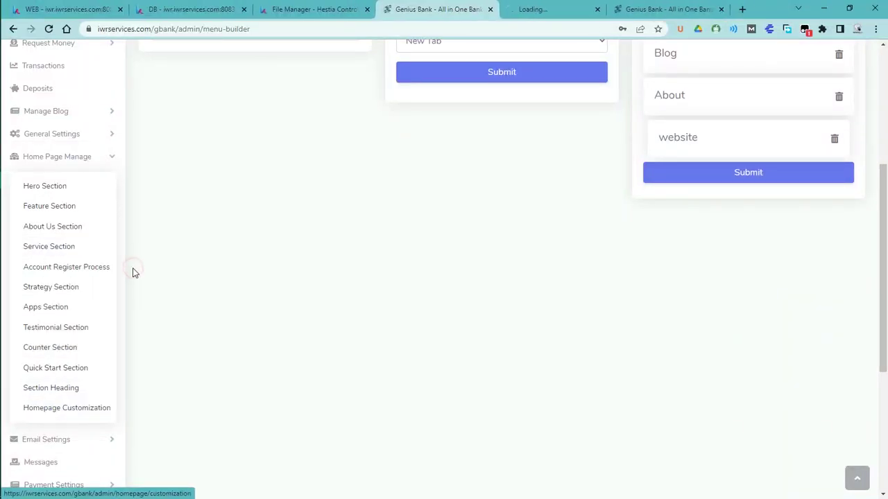
pyautogui.rightClick(57, 185)
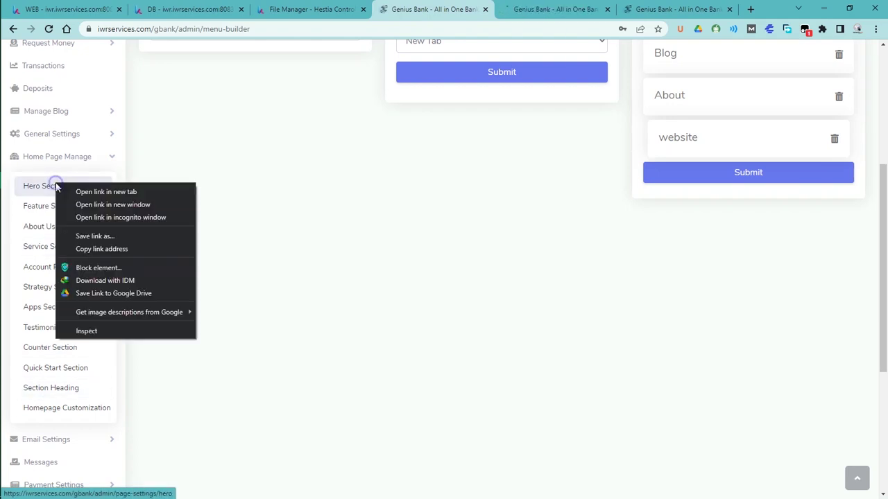
pyautogui.click(89, 190)
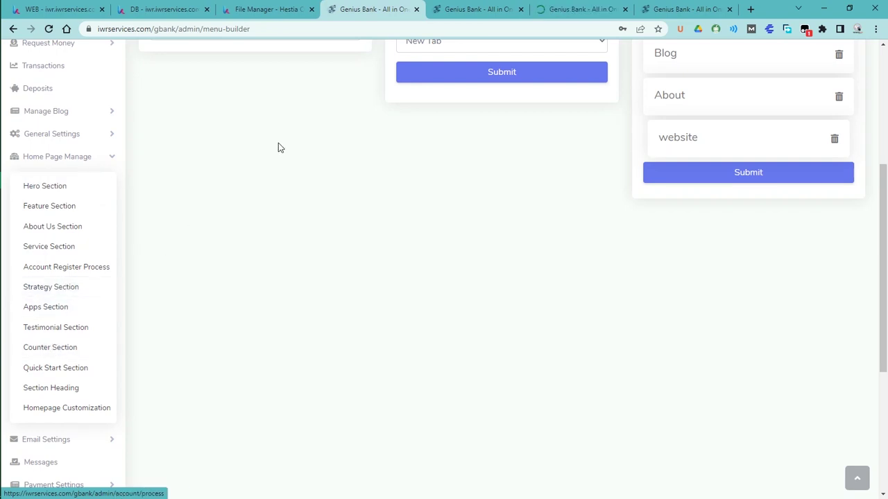
pyautogui.rightClick(45, 265)
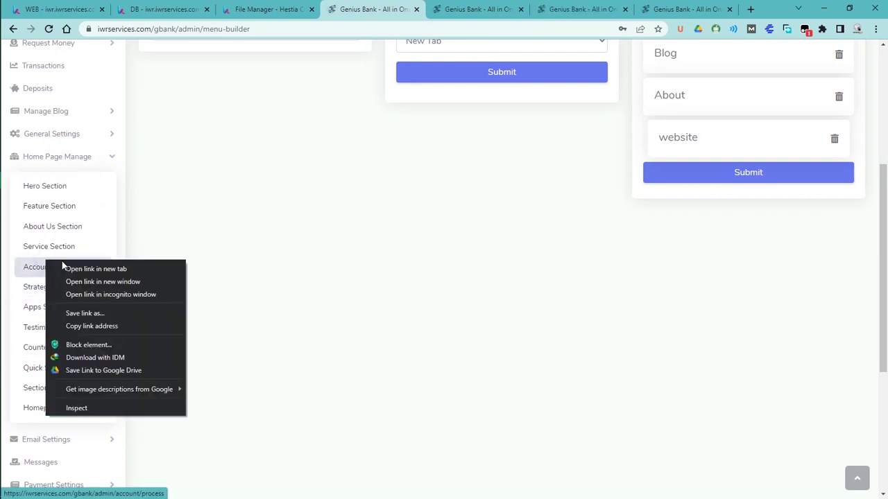
pyautogui.click(74, 267)
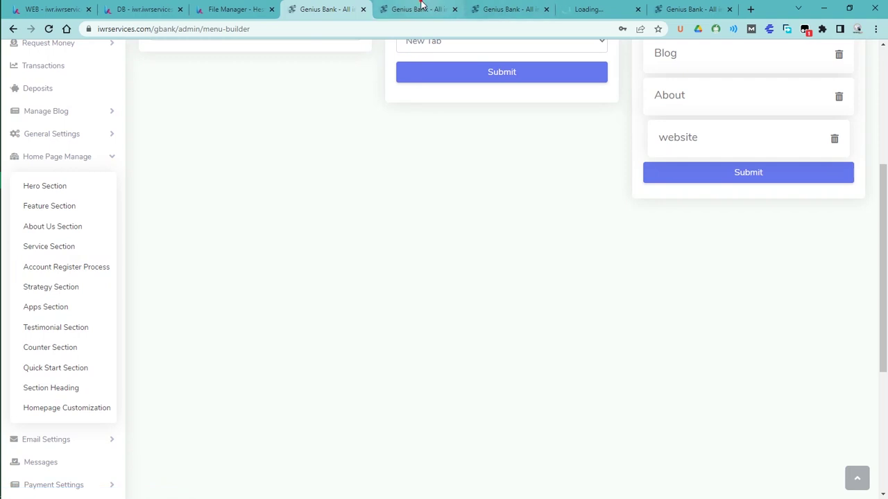
pyautogui.click(420, 9)
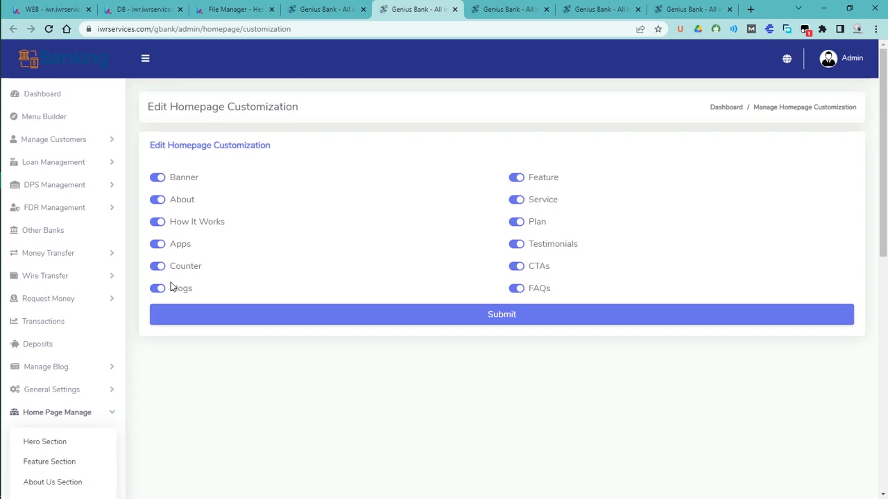
# Review the public Banking homepage, Account Process and Menu Builder tabs, then close Homepage Customization.
pyautogui.click(671, 9)
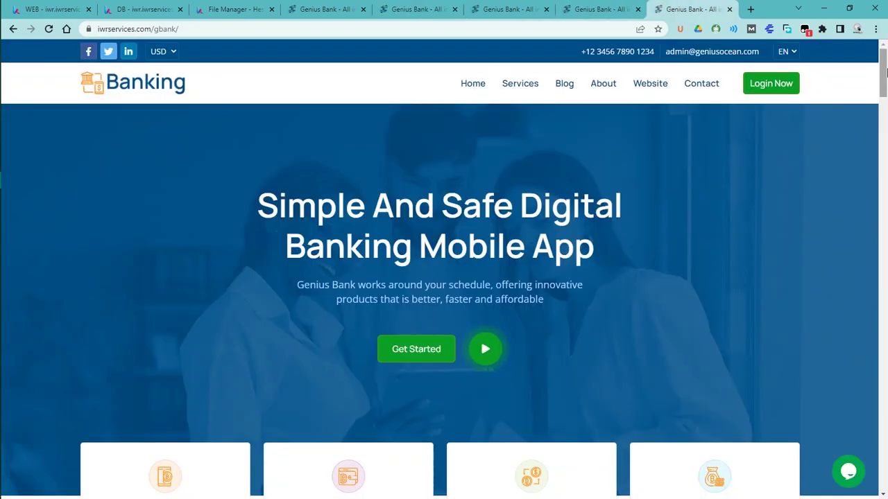
pyautogui.moveTo(885, 72); pyautogui.dragTo(879, 32)
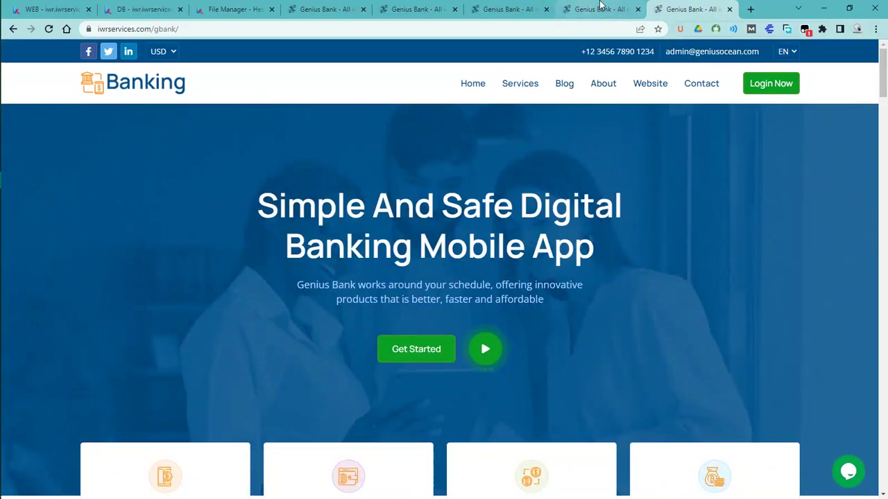
pyautogui.click(596, 9)
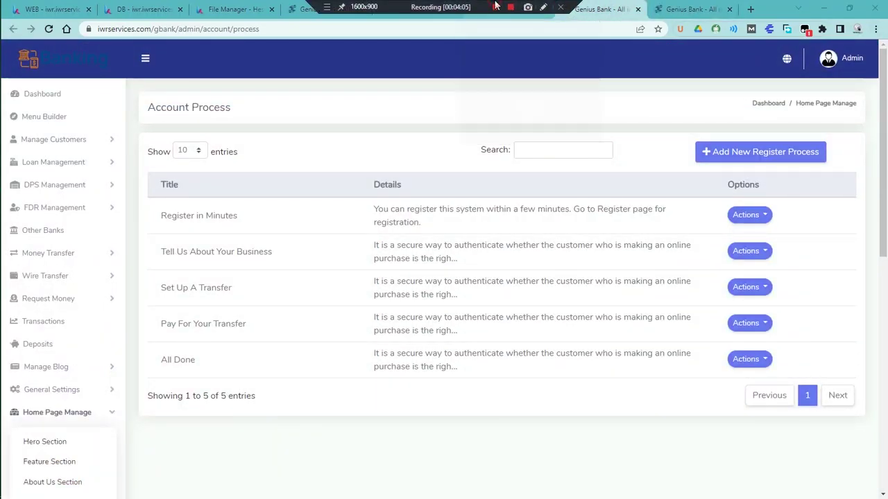
pyautogui.click(320, 9)
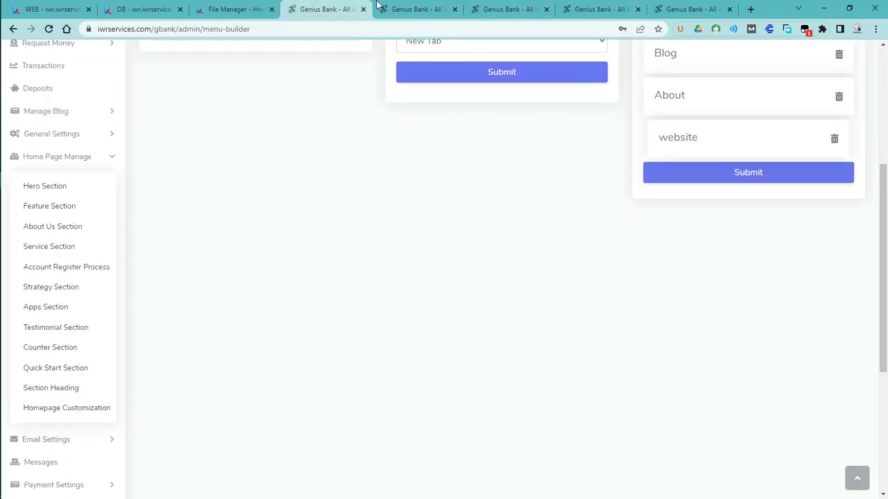
pyautogui.click(403, 7)
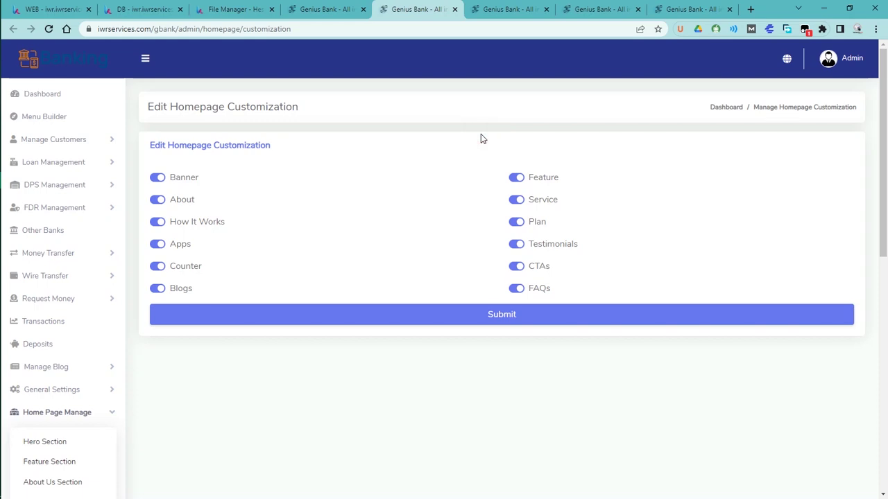
pyautogui.click(455, 11)
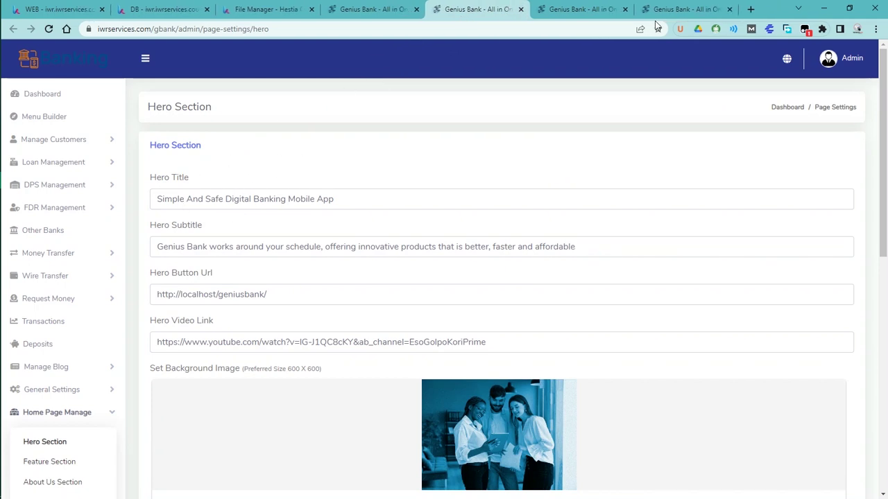
# Compare the public hero with the Hero Title and Button Url fields, unchanged, then close Hero Section.
pyautogui.click(673, 9)
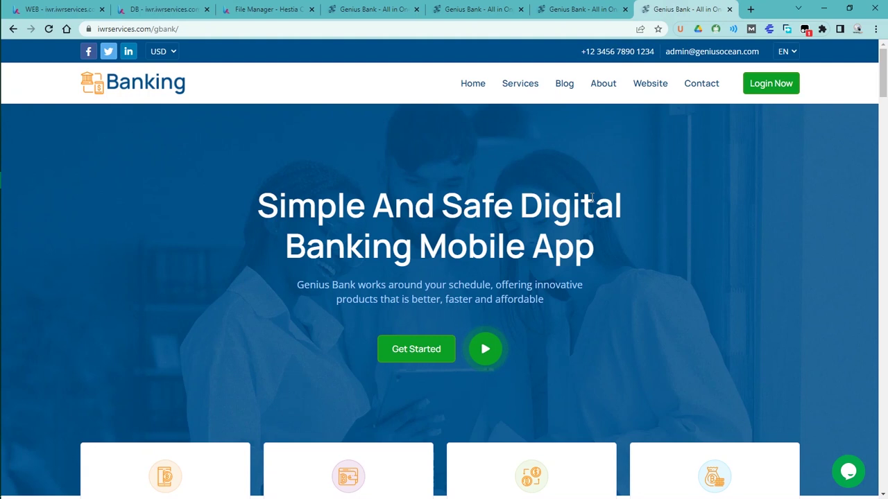
pyautogui.click(477, 9)
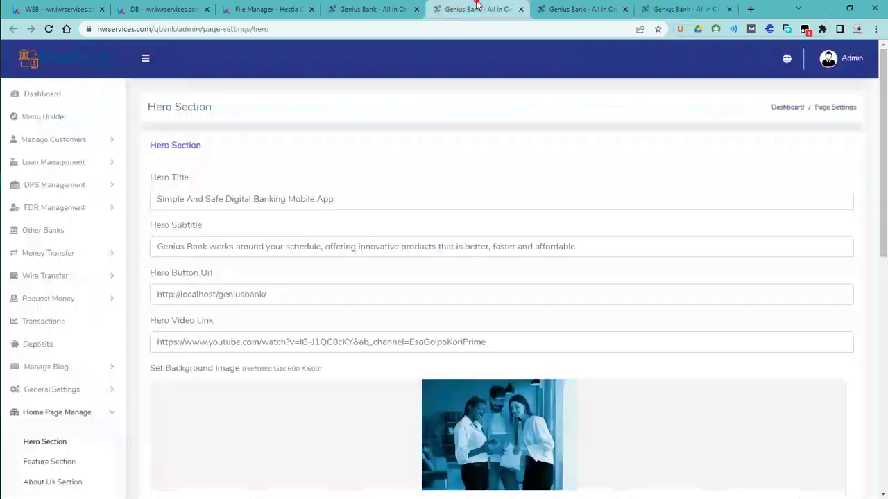
pyautogui.click(213, 201)
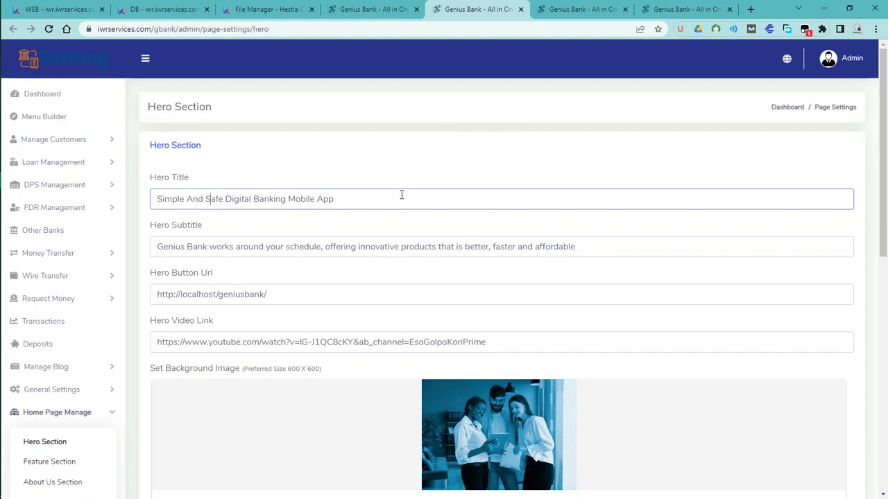
pyautogui.click(327, 269)
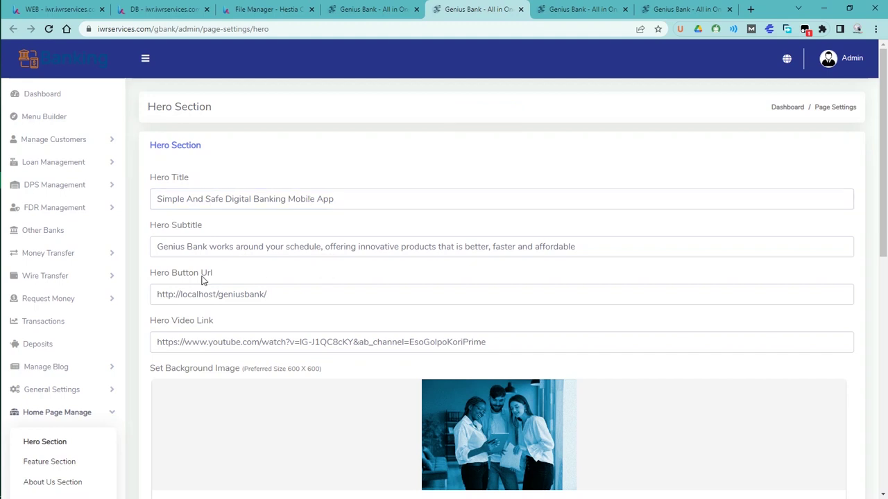
pyautogui.click(262, 292)
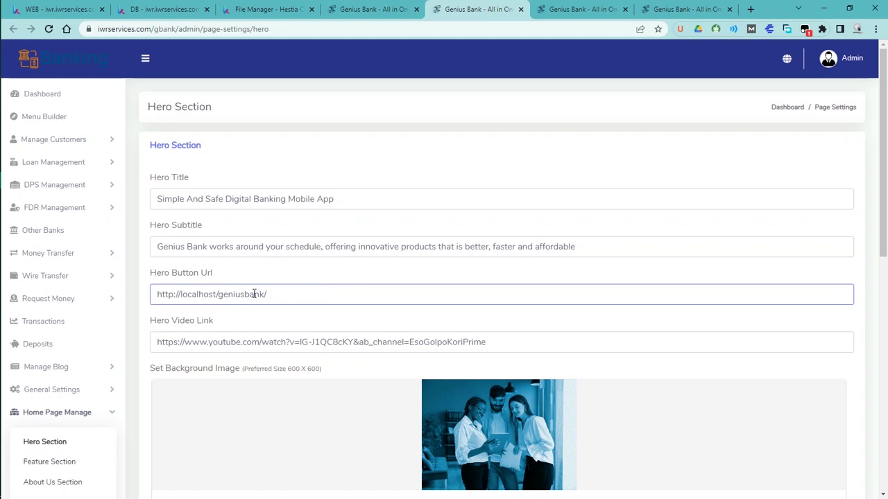
pyautogui.moveTo(884, 249); pyautogui.dragTo(885, 323)
pyautogui.click(520, 276)
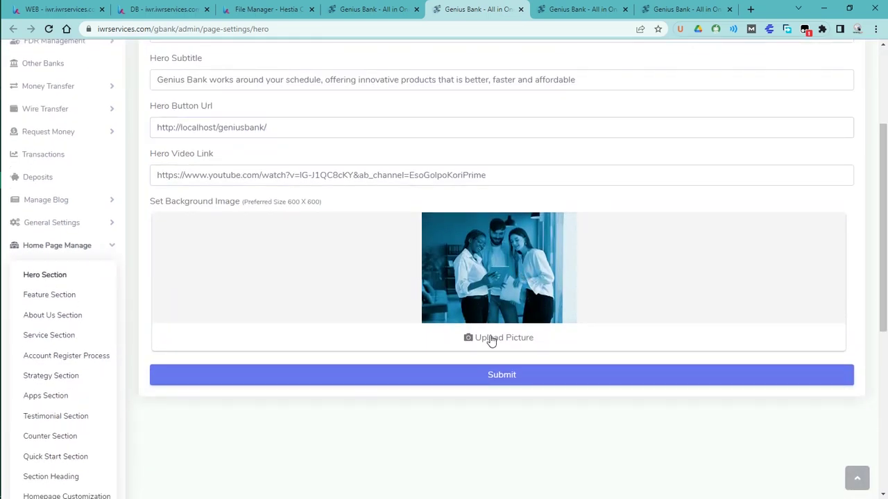
pyautogui.moveTo(878, 272); pyautogui.dragTo(885, 127)
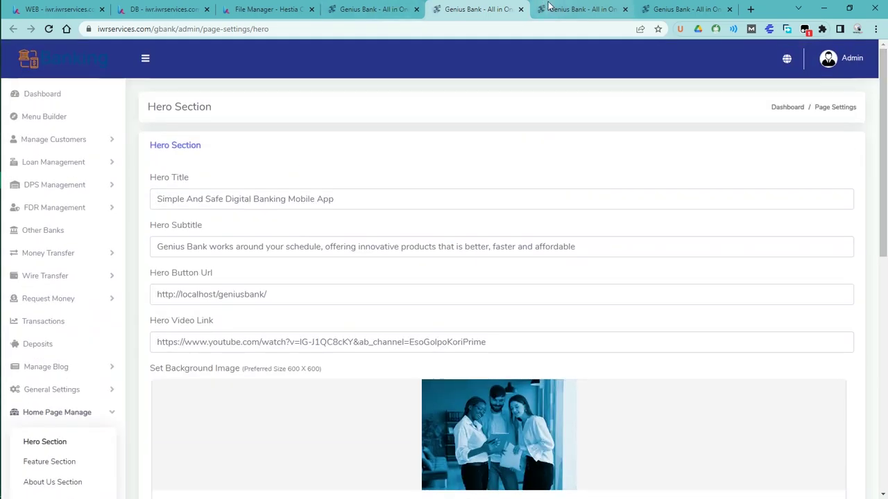
pyautogui.click(522, 9)
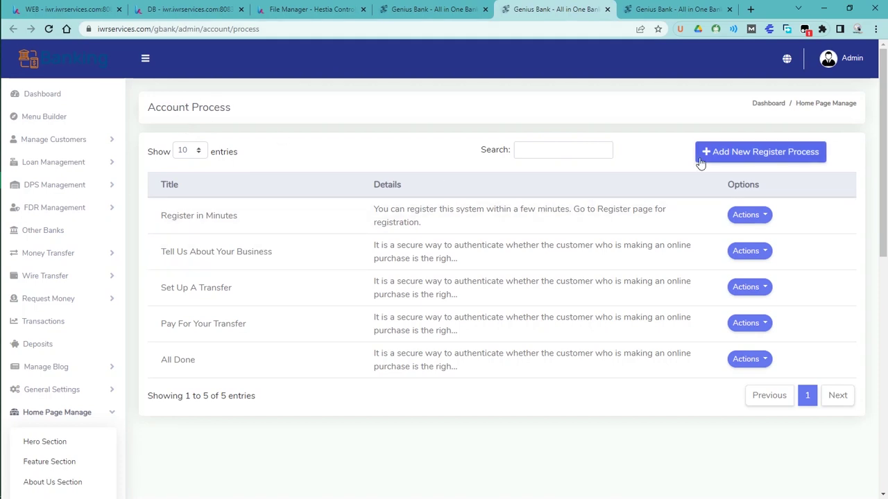
# Scroll the public Banking homepage to its Create Account section and compare with the admin Account Process list.
pyautogui.hotkey('ctrl', 'Tab')
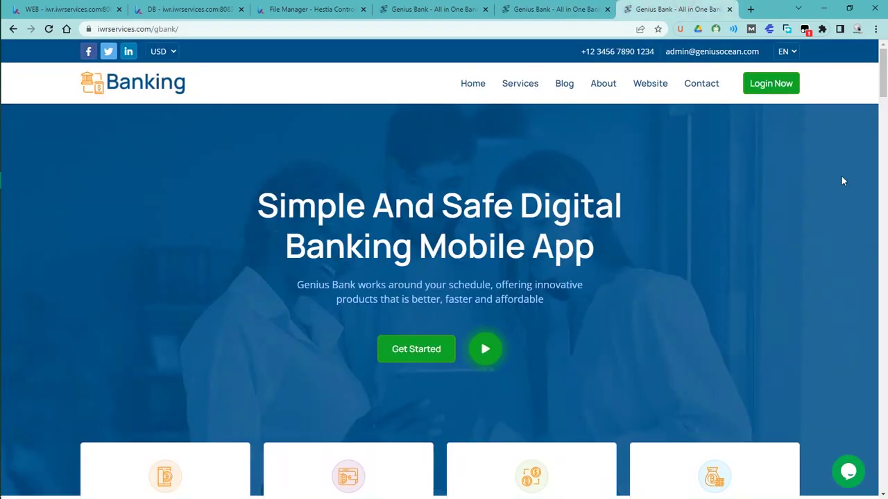
pyautogui.moveTo(883, 55); pyautogui.dragTo(885, 367)
pyautogui.moveTo(885, 393); pyautogui.dragTo(885, 359)
pyautogui.moveTo(886, 244); pyautogui.dragTo(885, 63)
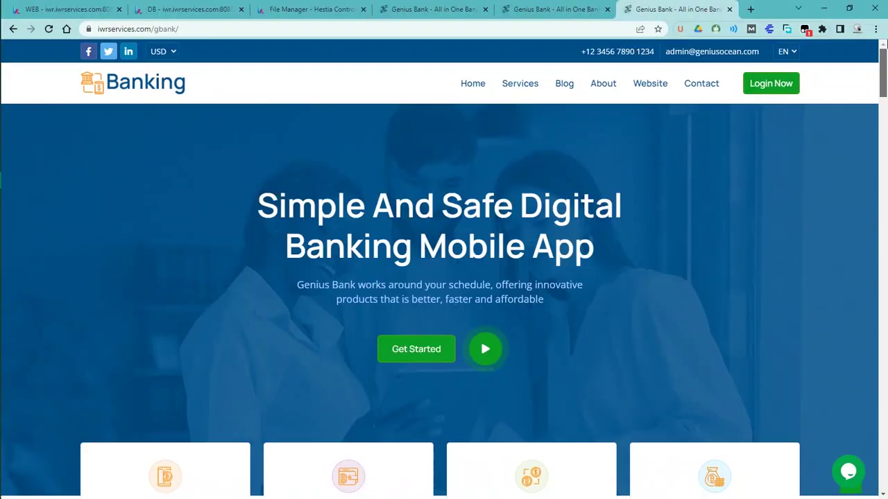
pyautogui.moveTo(887, 85); pyautogui.dragTo(886, 99)
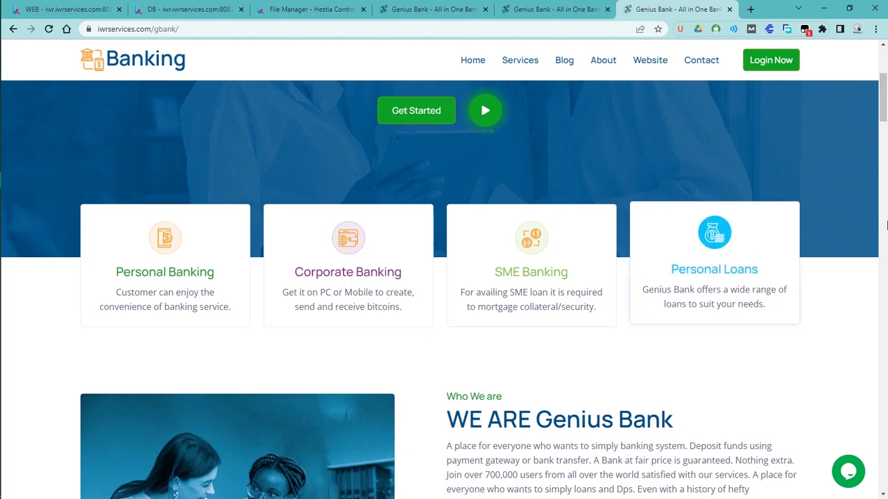
pyautogui.moveTo(885, 111); pyautogui.dragTo(885, 147)
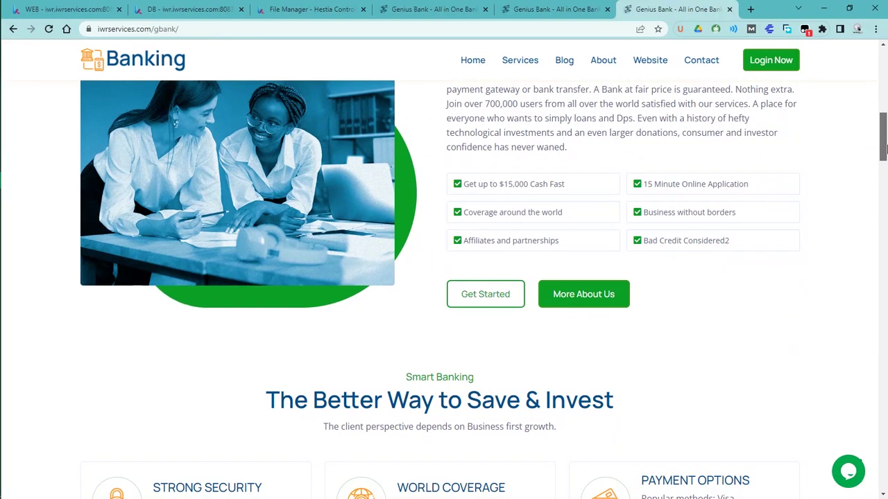
pyautogui.scroll(-3, 885, 147)
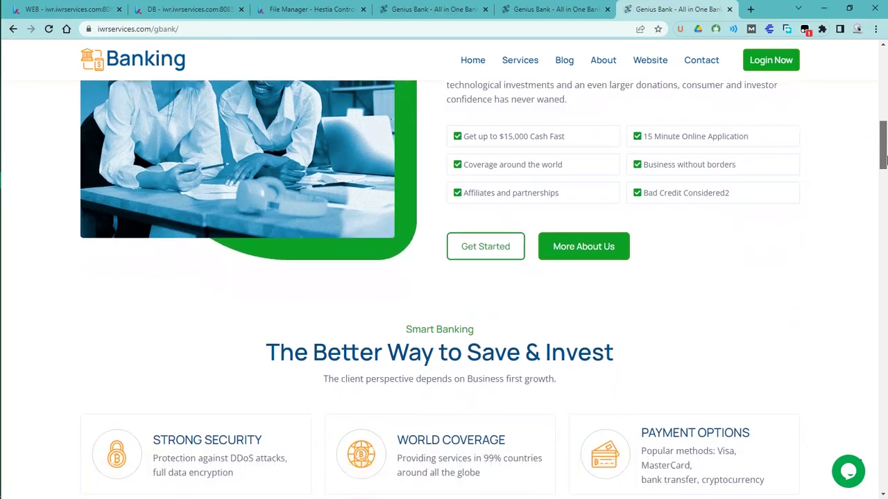
pyautogui.click(563, 9)
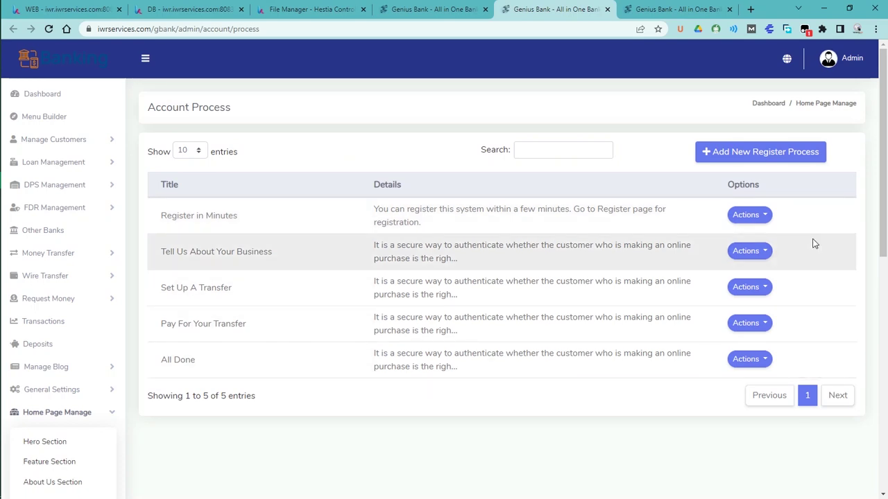
# Follow the homepage's Get Started link, then scroll the admin Account Process list of five steps.
pyautogui.click(663, 6)
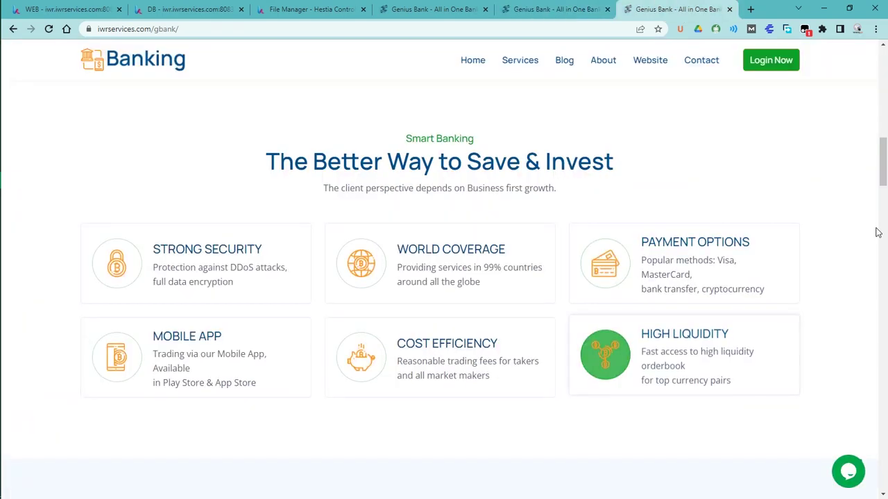
pyautogui.moveTo(884, 161); pyautogui.dragTo(885, 80)
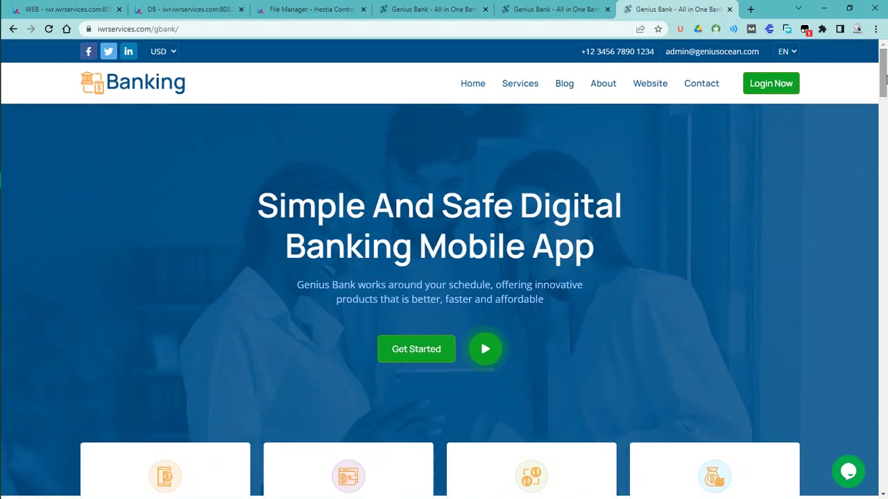
pyautogui.click(407, 357)
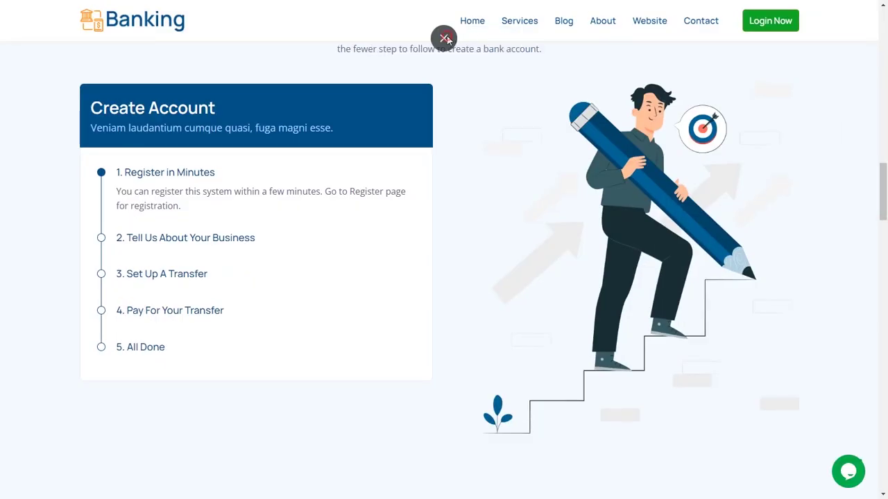
pyautogui.click(445, 38)
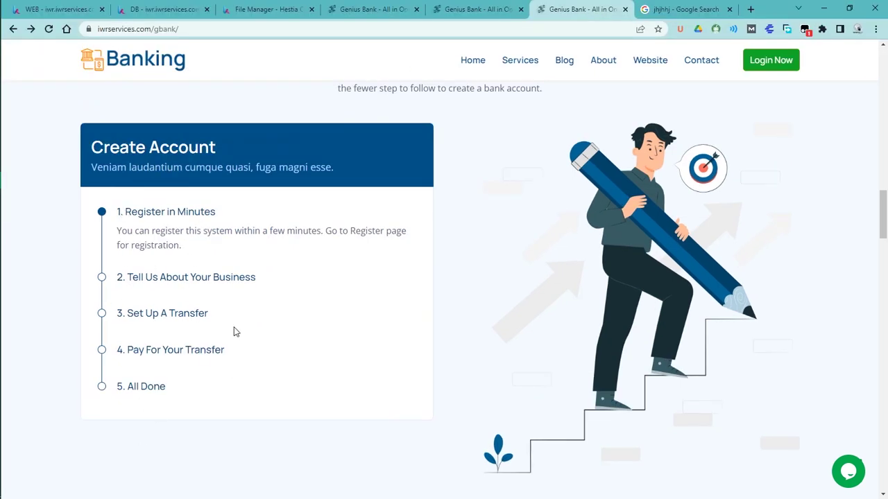
pyautogui.click(477, 11)
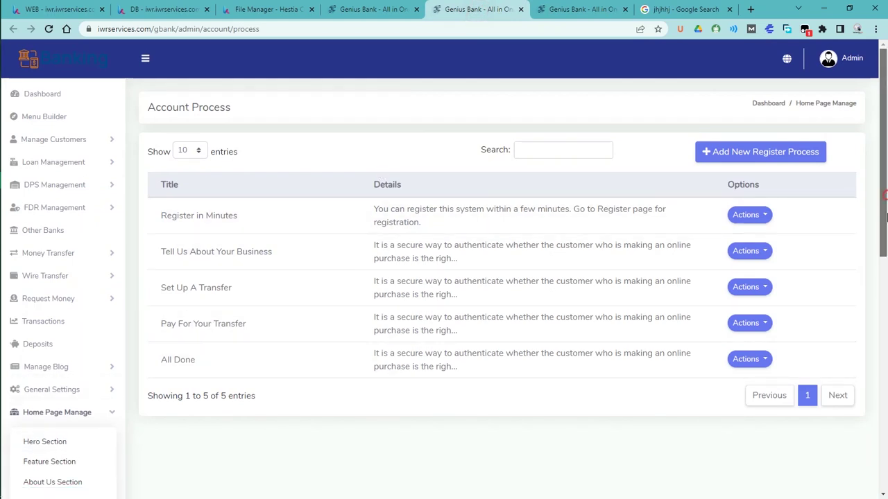
pyautogui.scroll(-4, 719, 340)
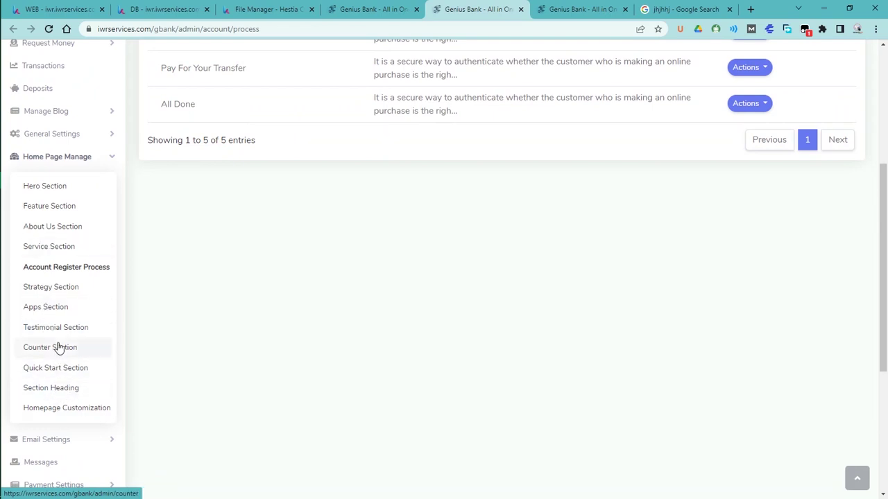
# Collapse Home Page Manage and open General Settings > Website Contents in a new tab.
pyautogui.click(96, 158)
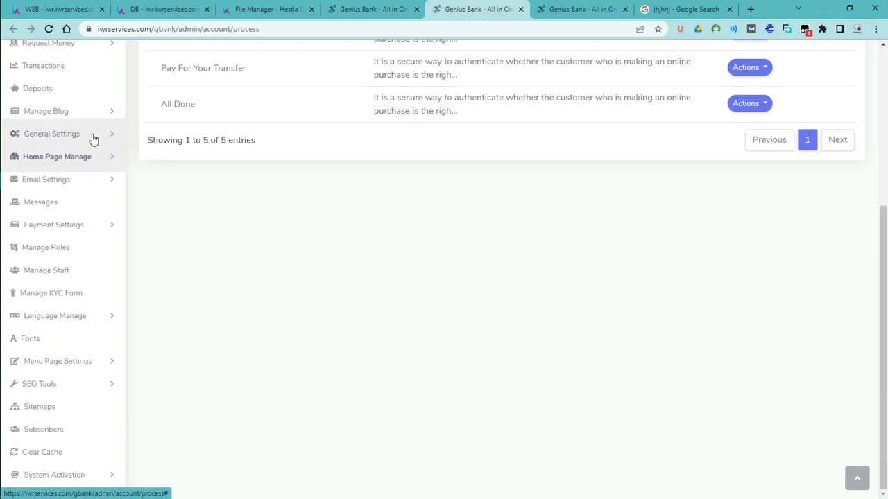
pyautogui.click(91, 136)
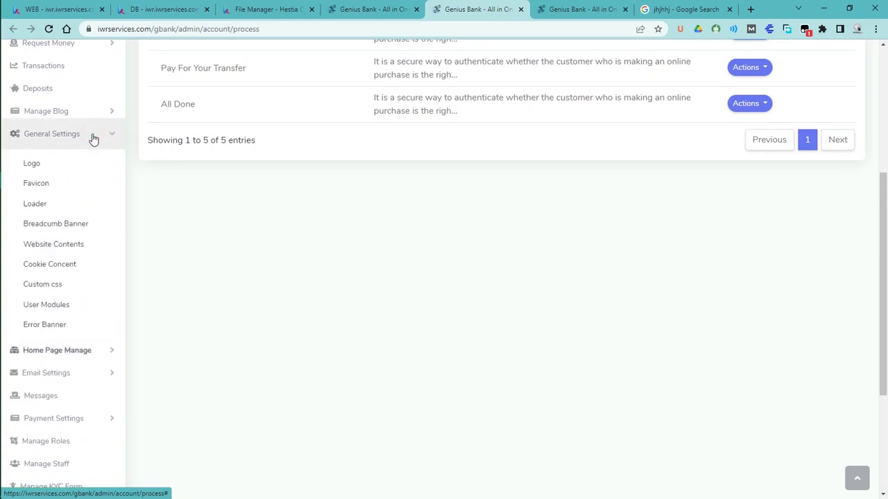
pyautogui.click(61, 247)
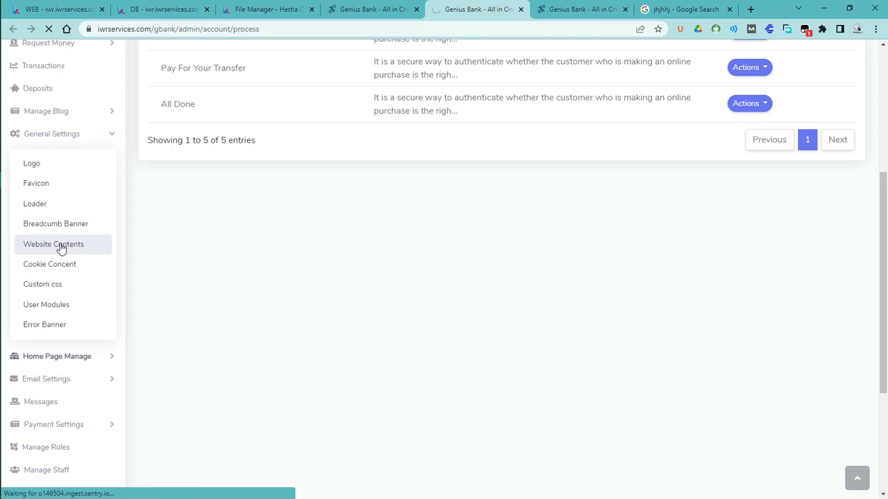
pyautogui.rightClick(62, 246)
pyautogui.click(86, 252)
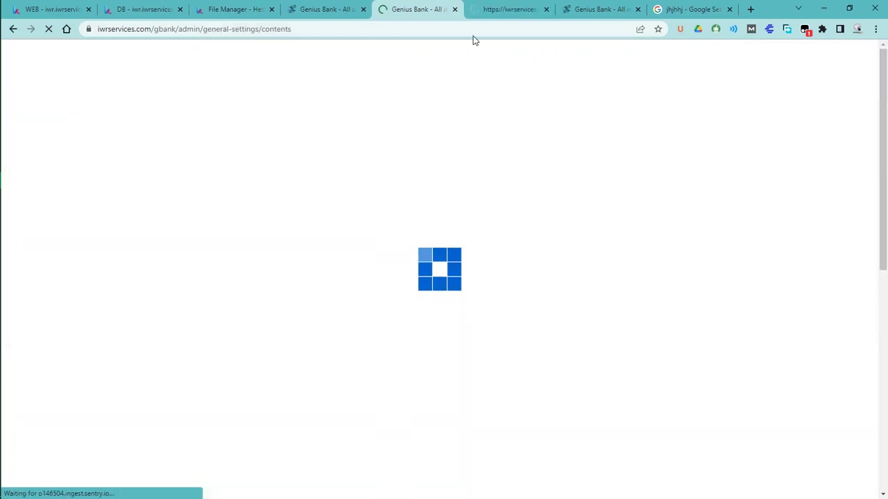
pyautogui.click(507, 7)
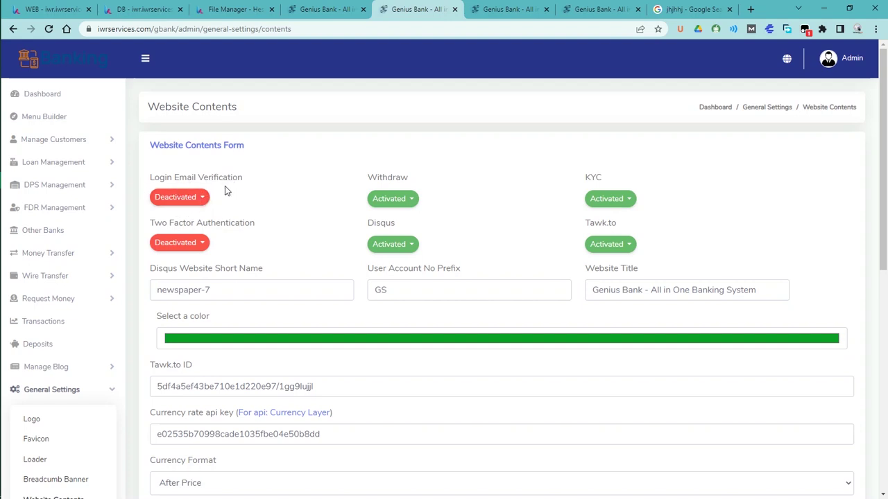
# Check the login email verification and two-factor authentication statuses unchanged, then open developer tools.
pyautogui.click(204, 198)
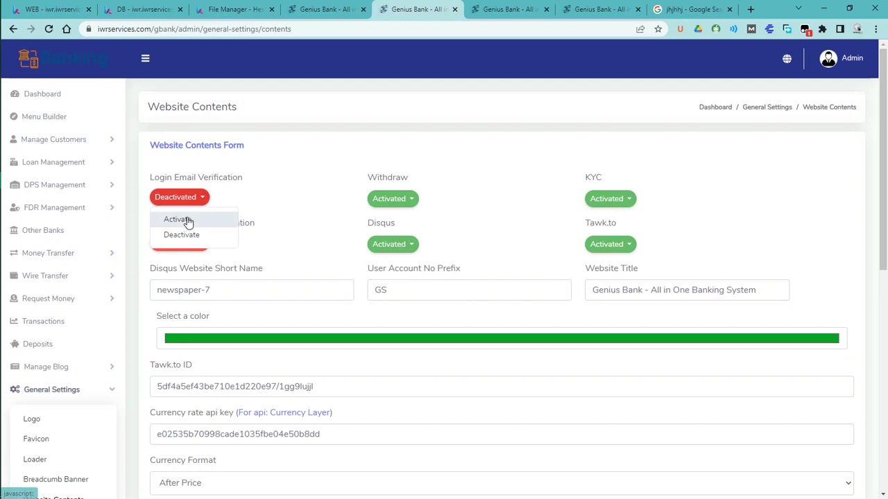
pyautogui.click(280, 179)
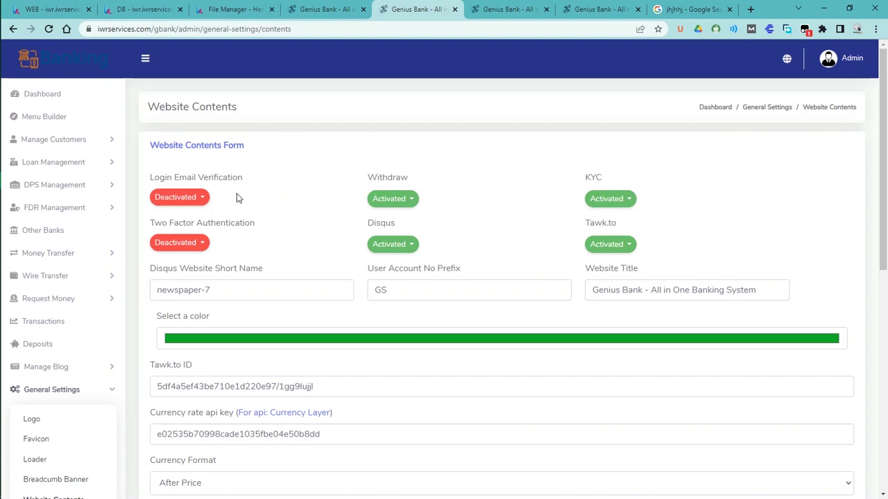
pyautogui.click(185, 247)
pyautogui.click(255, 223)
pyautogui.hotkey('ctrl', 'shift', 'i')
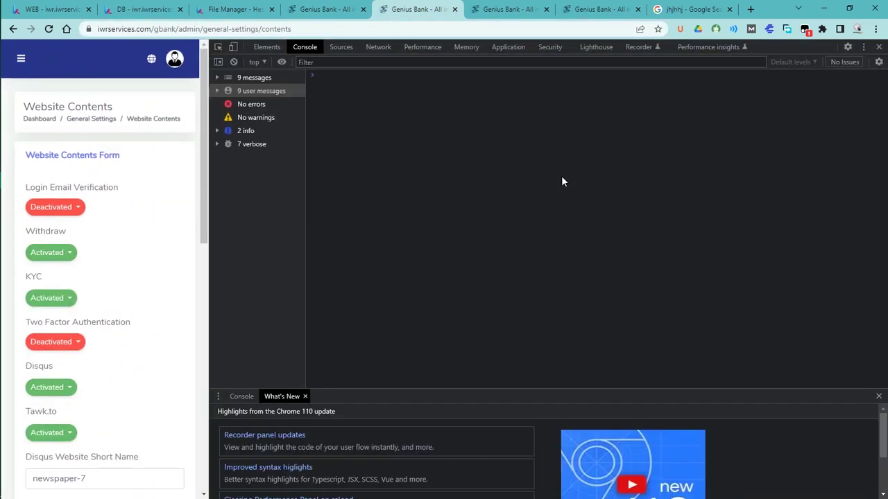
# Close developer tools, scroll past the currency rate API key field, and open General Settings > Logo.
pyautogui.click(879, 47)
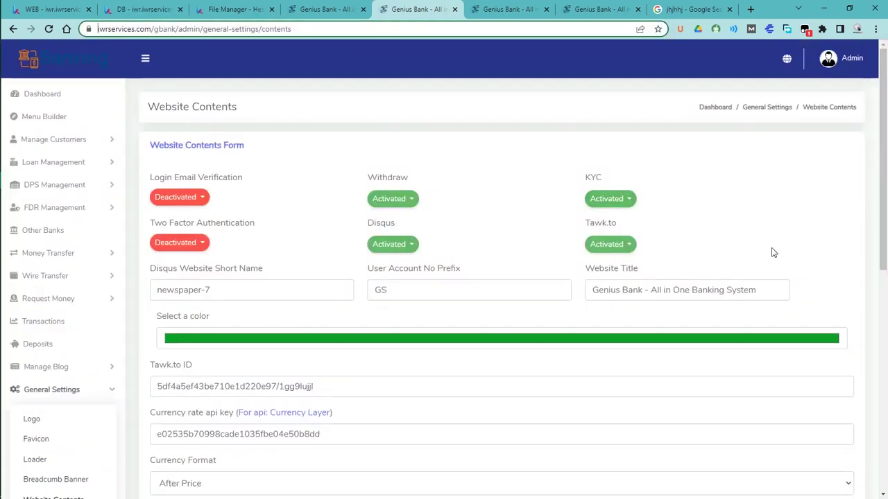
pyautogui.scroll(-8, 772, 252)
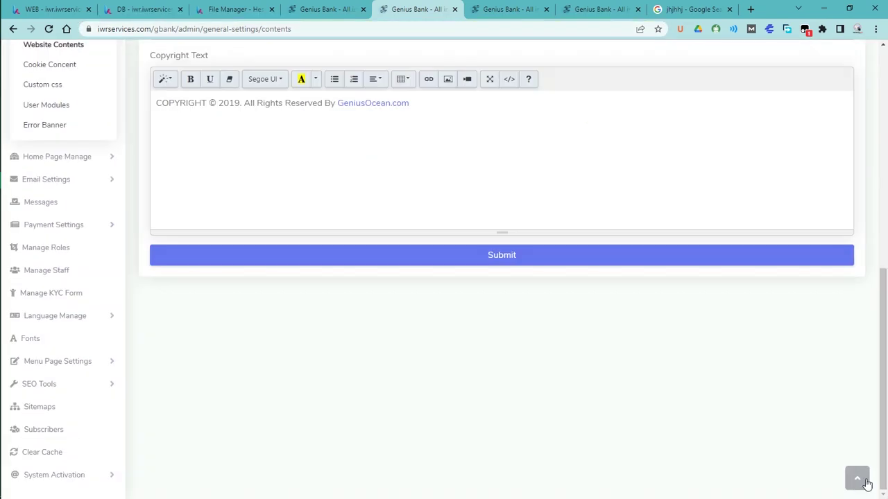
pyautogui.moveTo(884, 458); pyautogui.dragTo(886, 397)
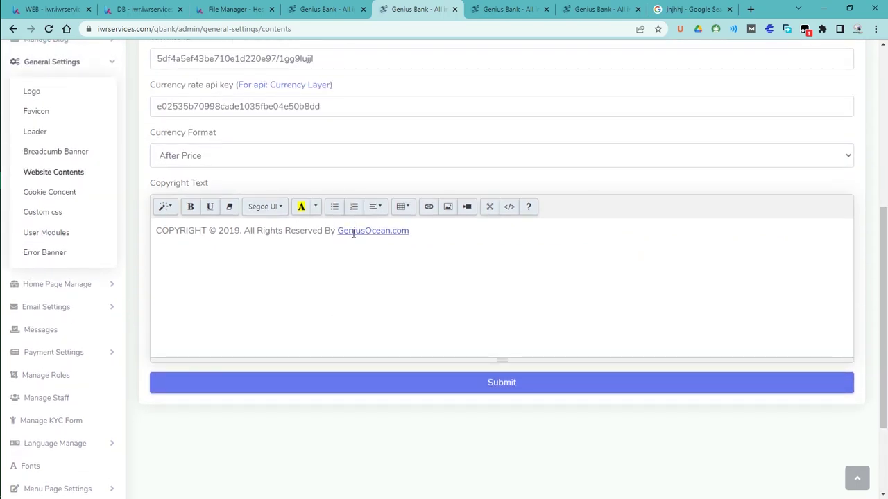
pyautogui.moveTo(886, 347); pyautogui.dragTo(887, 305)
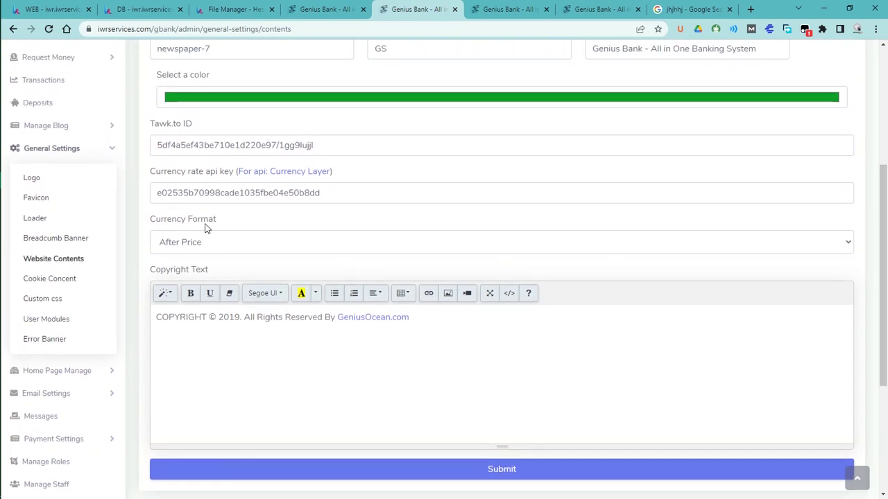
pyautogui.click(262, 189)
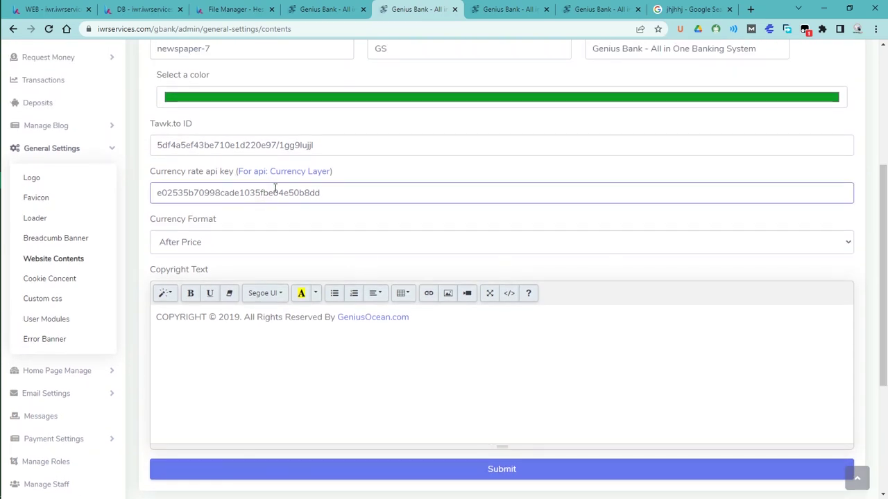
pyautogui.moveTo(887, 300); pyautogui.dragTo(887, 182)
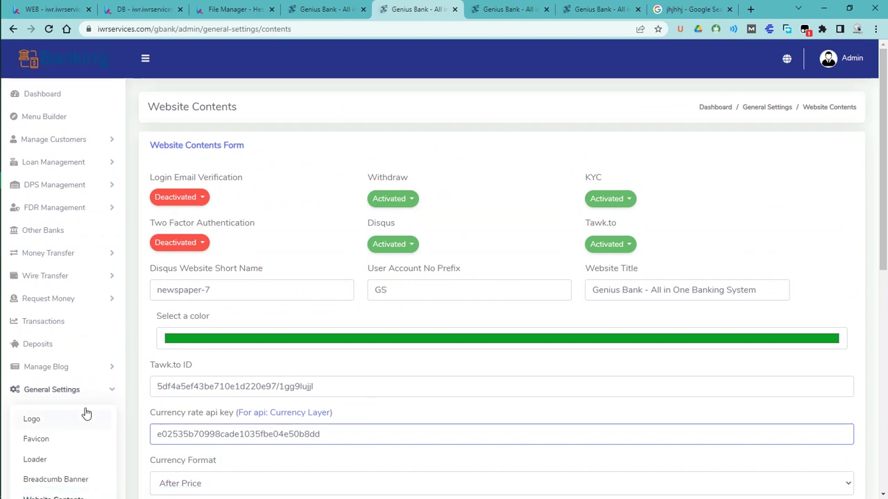
pyautogui.click(53, 423)
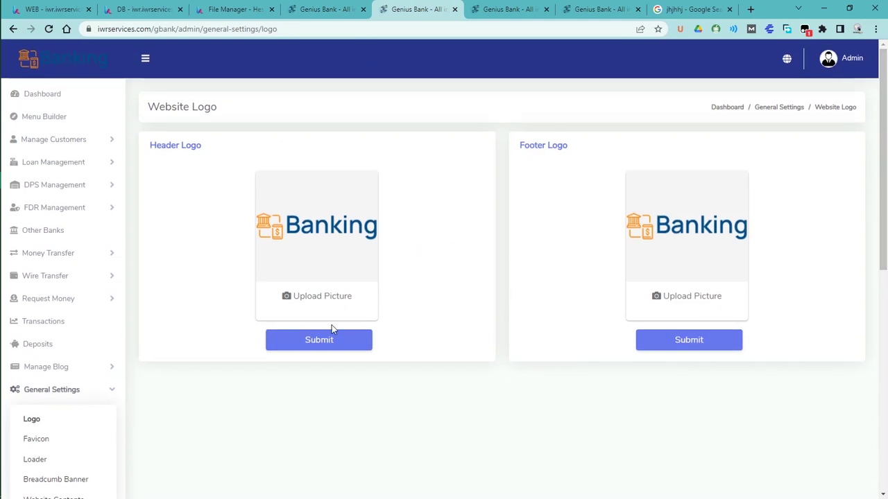
# Collapse General Settings, open Manage Blog > Posts, and return to the Posts tab.
pyautogui.click(103, 389)
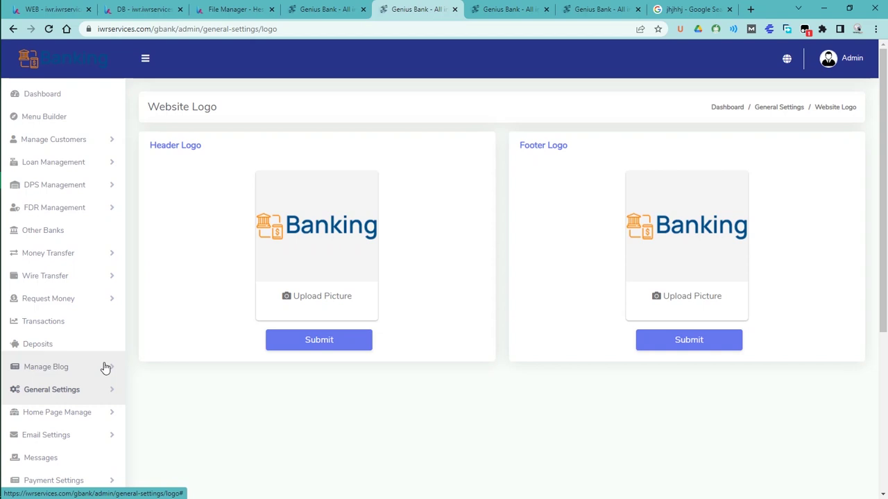
pyautogui.click(110, 365)
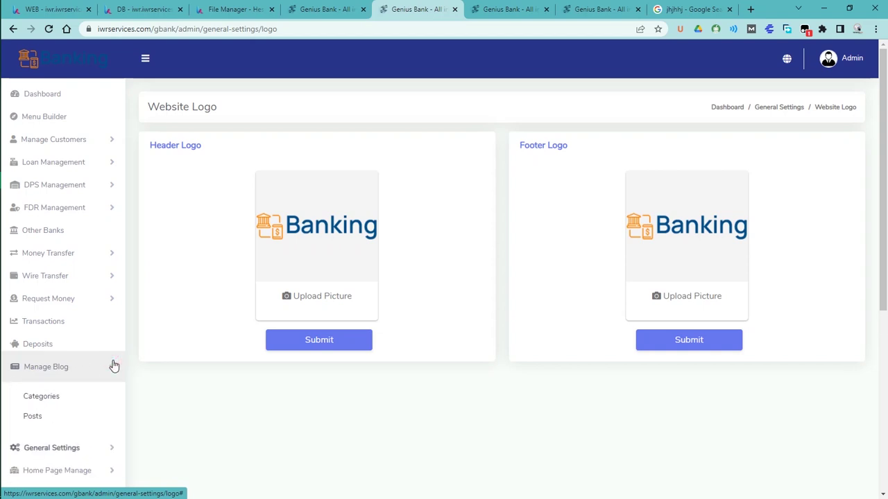
pyautogui.scroll(-1, 534, 272)
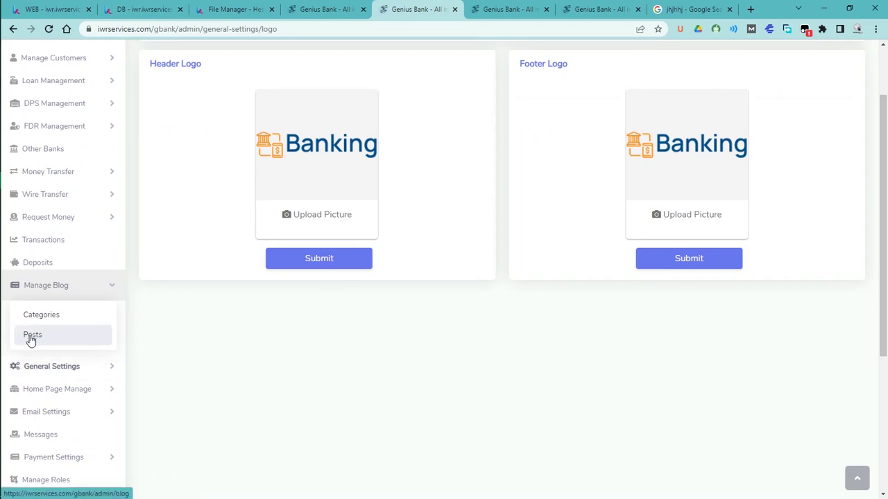
pyautogui.click(31, 340)
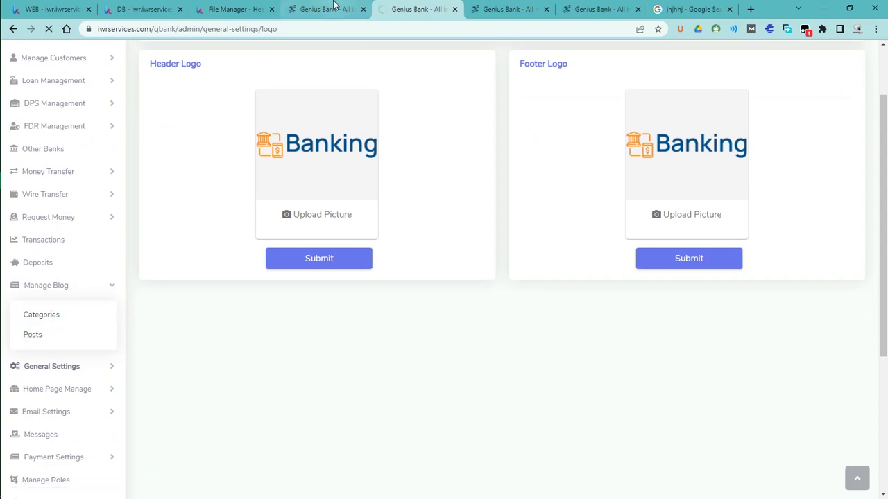
pyautogui.click(310, 10)
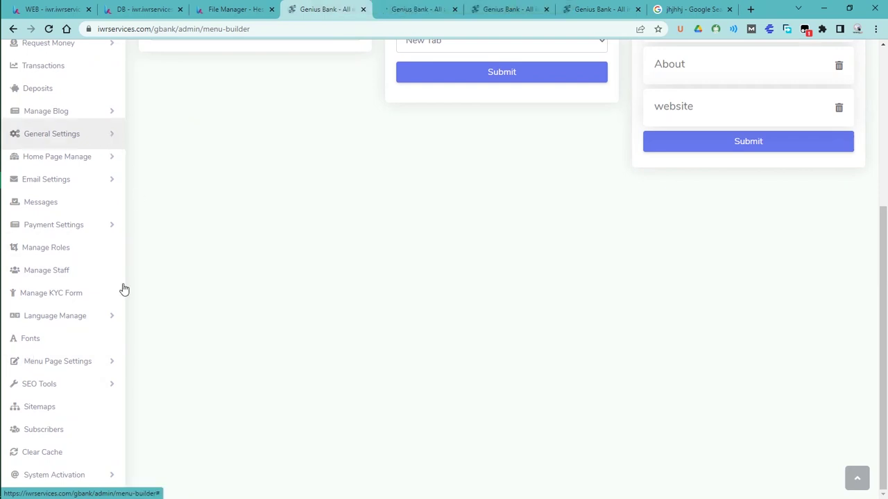
pyautogui.moveTo(886, 330); pyautogui.dragTo(886, 171)
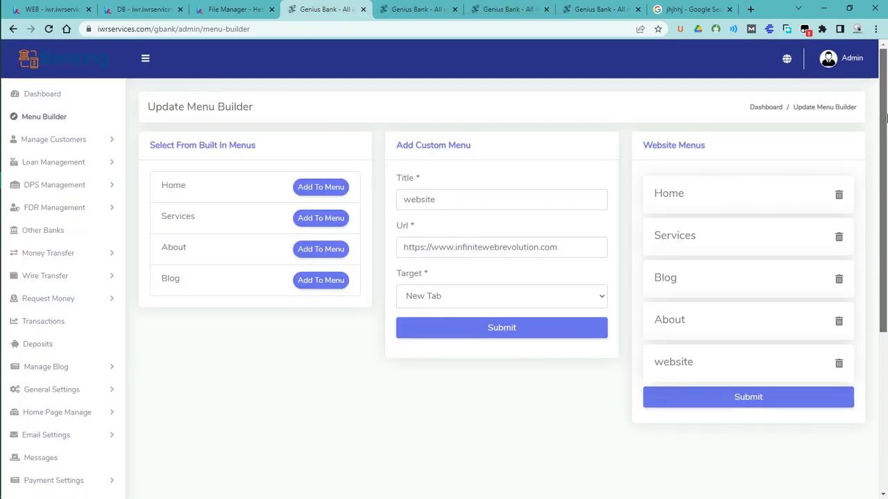
pyautogui.click(414, 6)
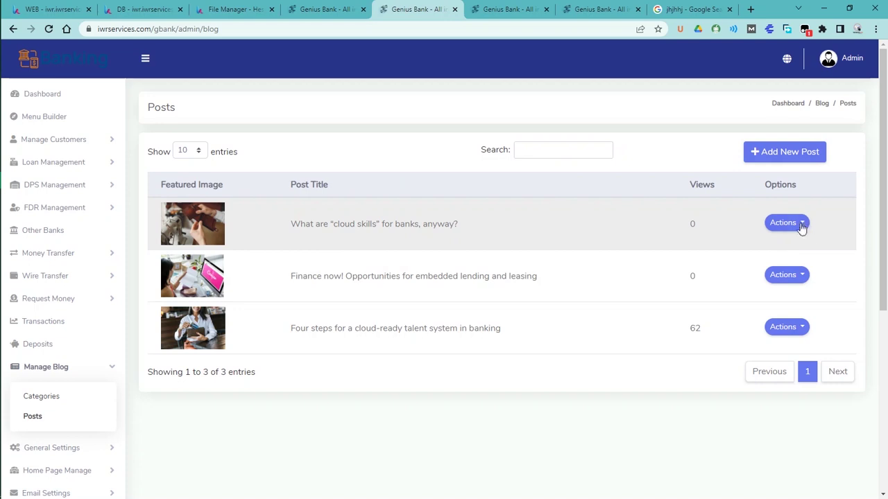
# Open the post 'What are cloud skills for banks, anyway?' for editing from its actions menu.
pyautogui.click(796, 223)
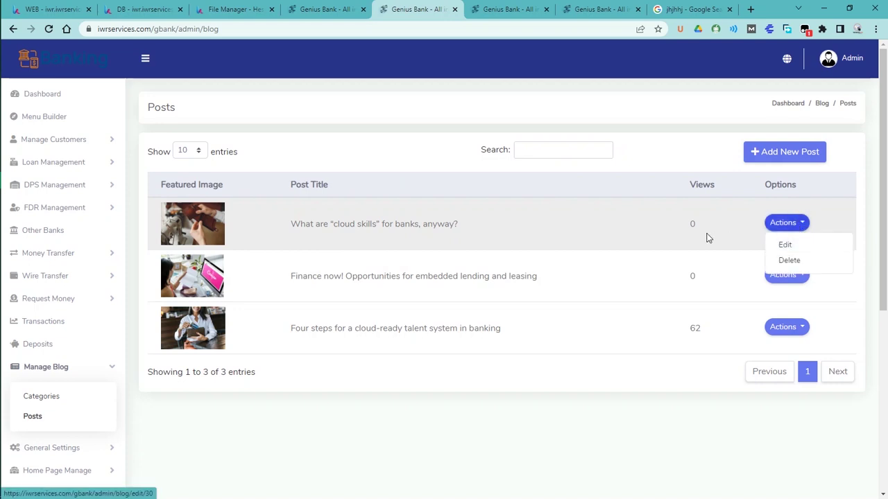
pyautogui.click(599, 248)
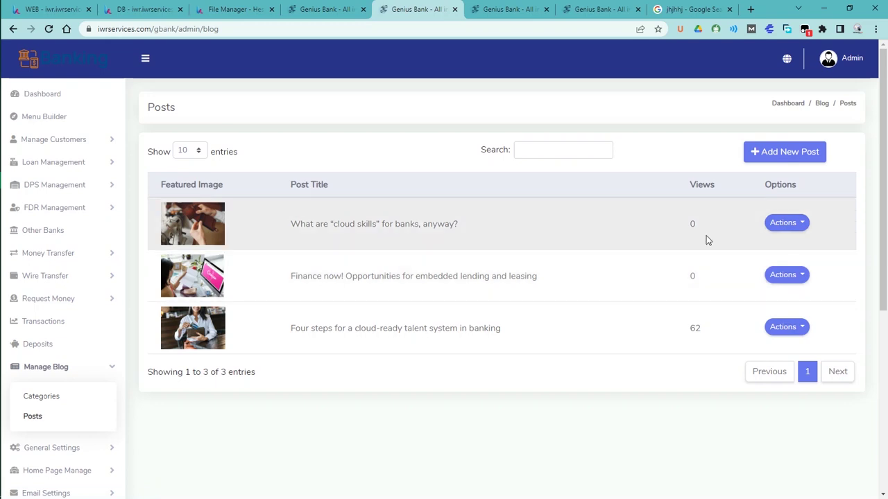
pyautogui.click(790, 230)
pyautogui.click(786, 247)
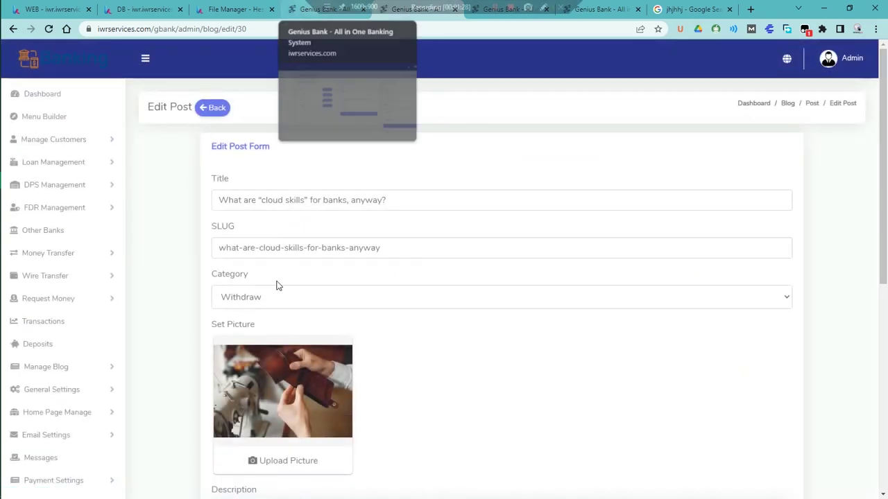
pyautogui.click(257, 248)
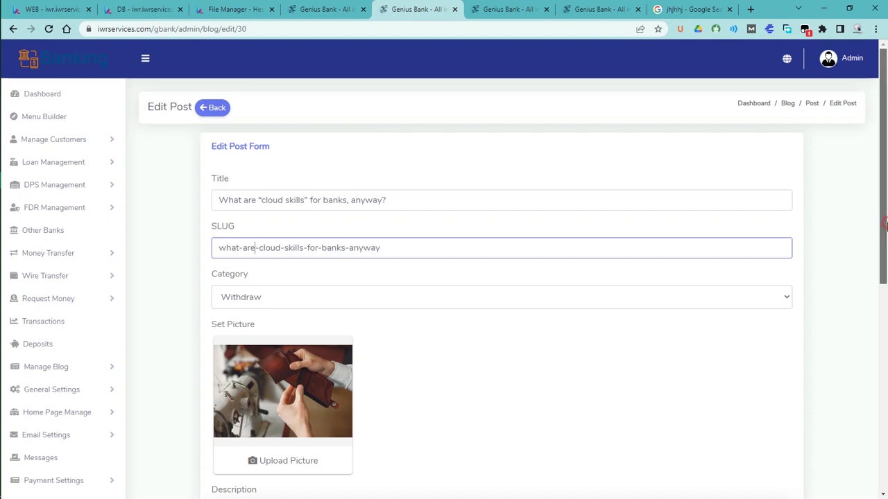
# Scroll down through the post's description and Source fields.
pyautogui.scroll(-3, 885, 354)
pyautogui.scroll(-2, 885, 354)
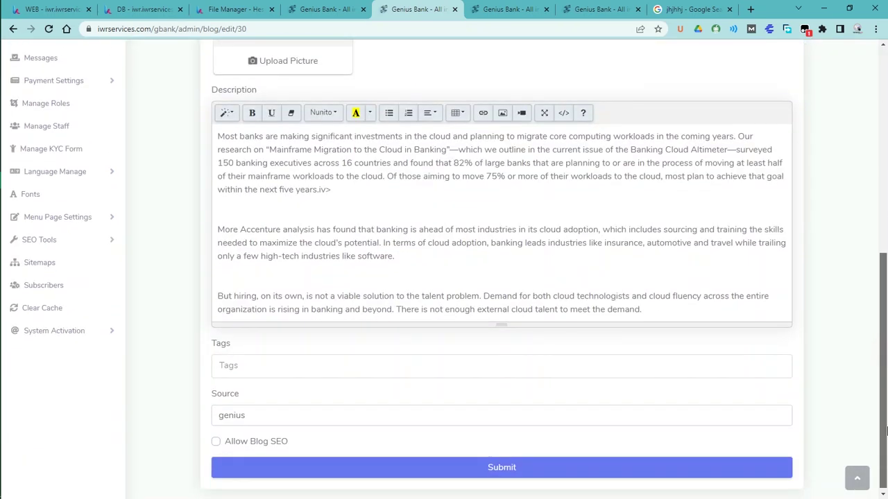
pyautogui.click(401, 208)
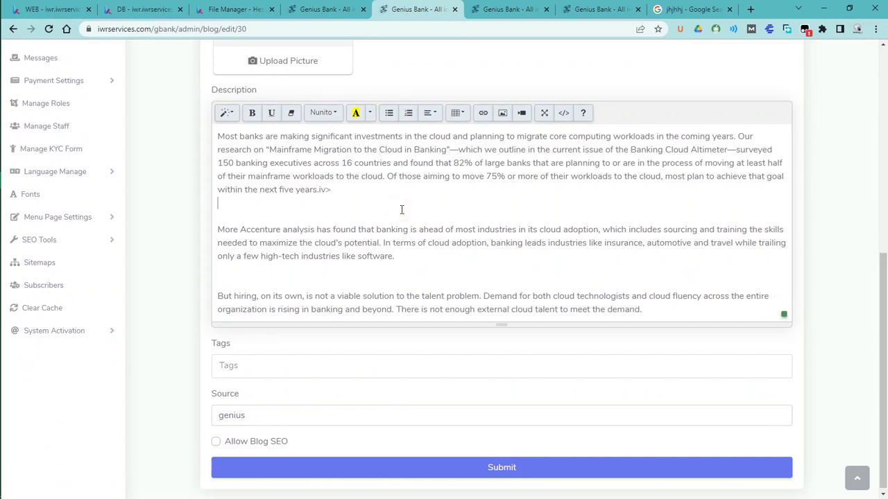
pyautogui.click(571, 296)
pyautogui.click(282, 412)
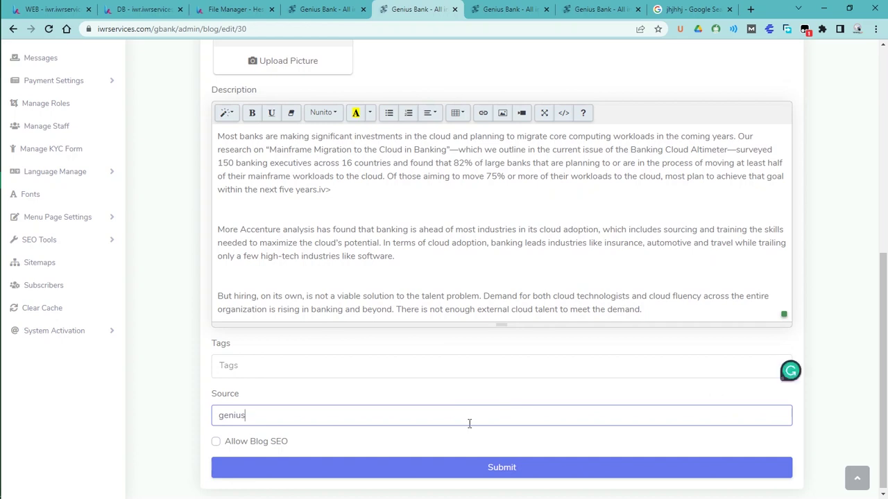
# Turn Allow Blog SEO off so the meta fields disappear, and scroll back to the top.
pyautogui.click(233, 442)
pyautogui.click(232, 442)
pyautogui.click(232, 442)
pyautogui.click(233, 442)
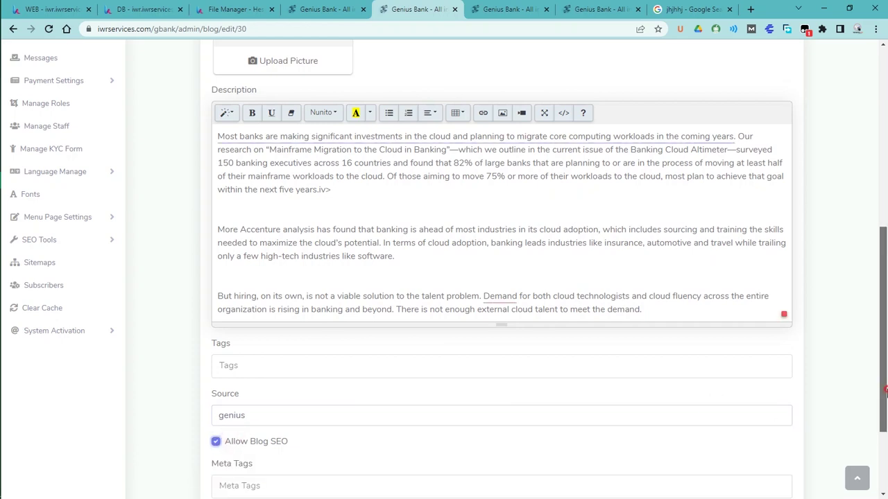
pyautogui.scroll(-2, 886, 449)
pyautogui.click(481, 369)
pyautogui.click(272, 316)
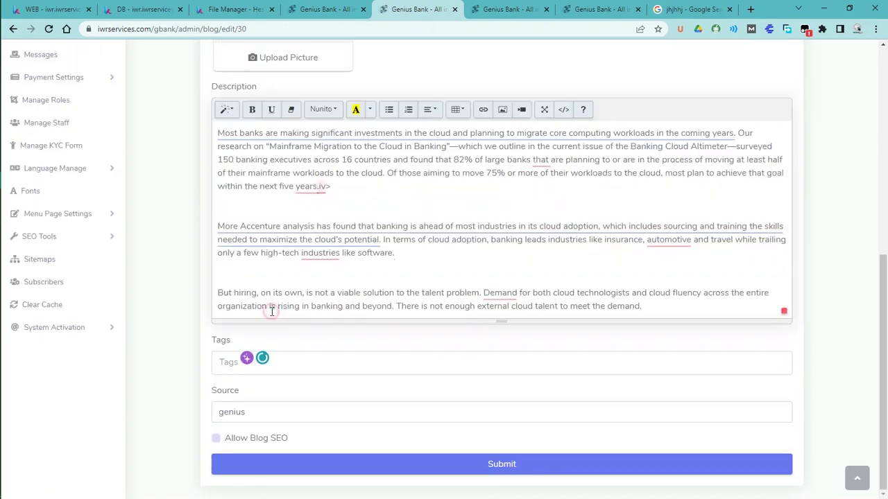
pyautogui.moveTo(885, 375); pyautogui.dragTo(887, 161)
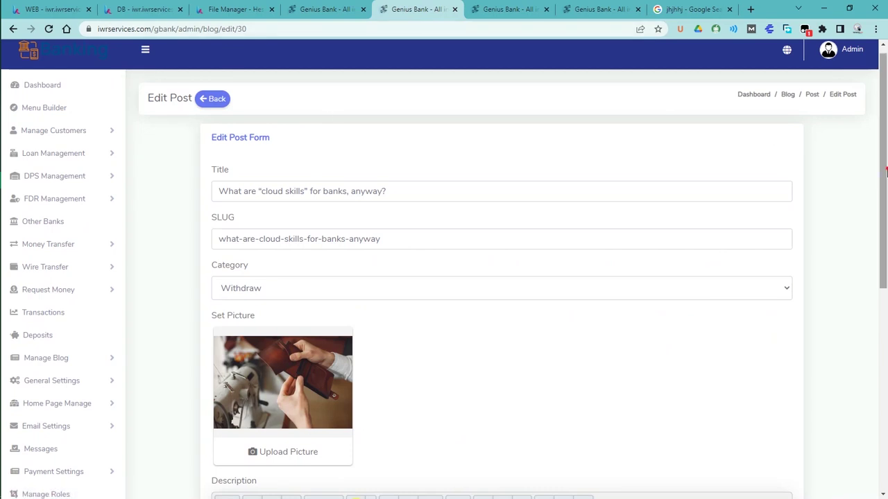
# Scroll the sidebar and expand the SEO tools and email settings sections.
pyautogui.scroll(1, 527, 167)
pyautogui.moveTo(3, 323)
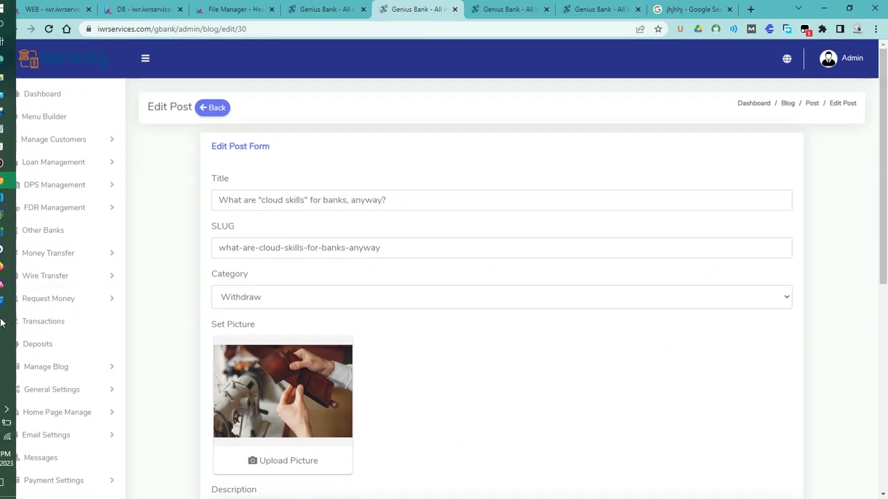
pyautogui.moveTo(886, 231); pyautogui.dragTo(886, 377)
pyautogui.click(74, 356)
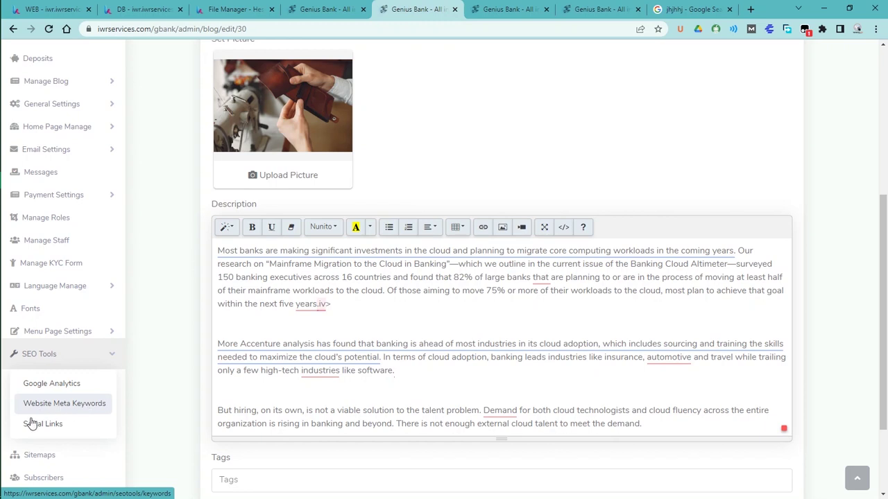
pyautogui.moveTo(885, 310); pyautogui.dragTo(885, 369)
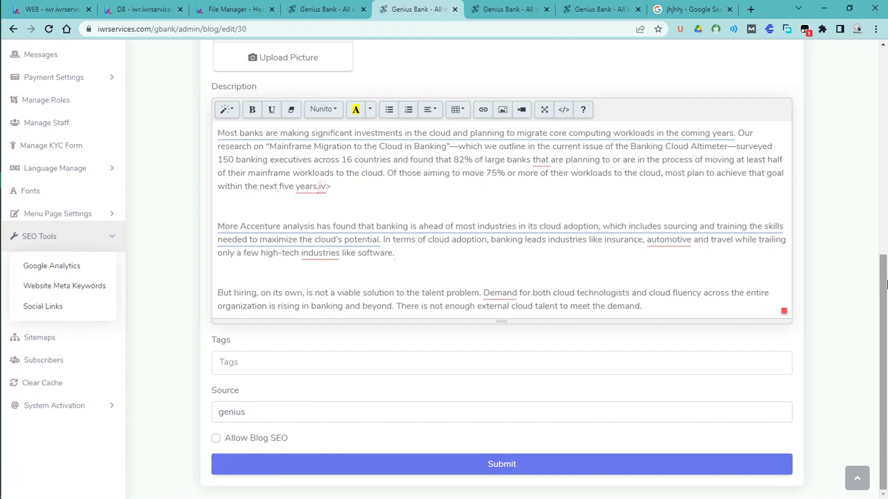
pyautogui.moveTo(885, 298); pyautogui.dragTo(885, 67)
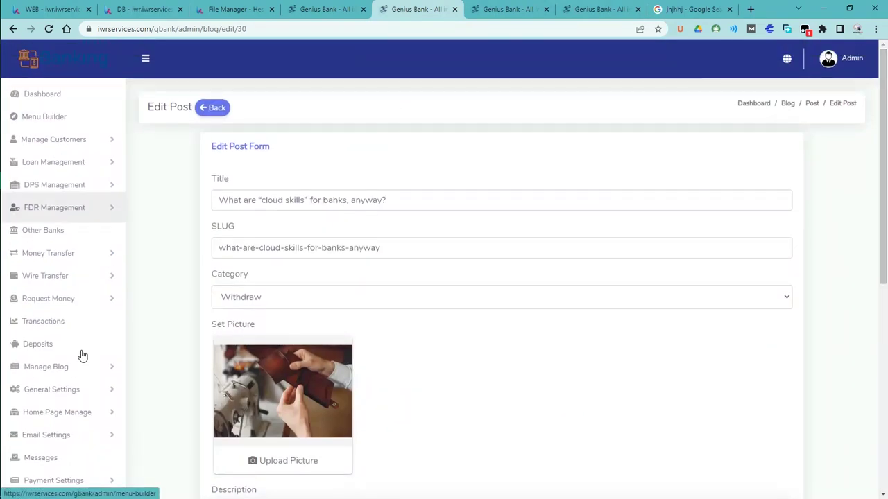
pyautogui.click(100, 434)
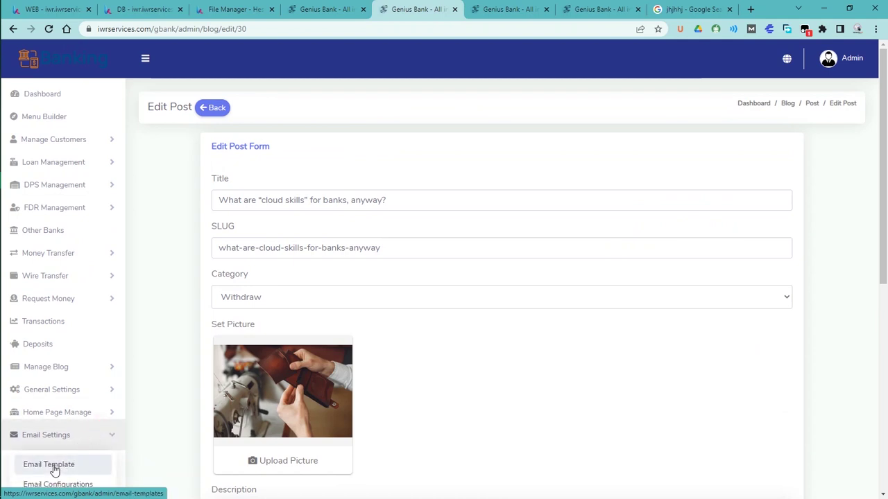
# Expand Manage Customers and open User List, Withdraw Methods and Bank Plans in new tabs.
pyautogui.click(85, 139)
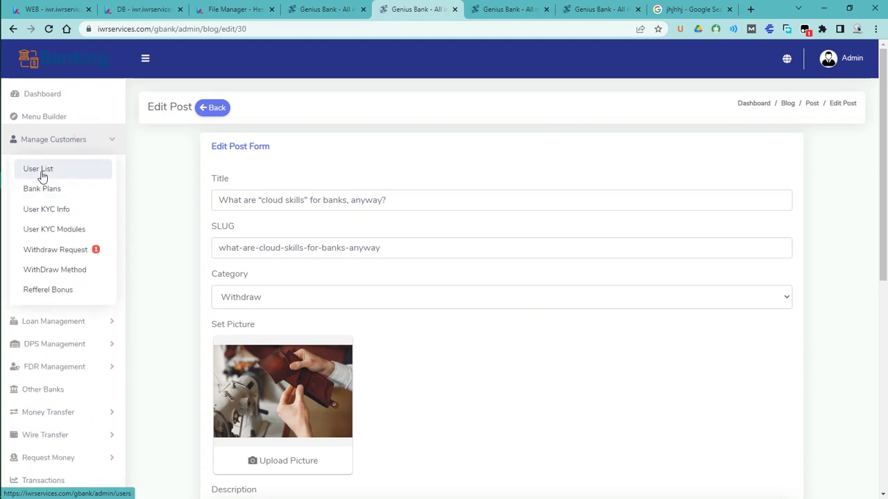
pyautogui.rightClick(42, 172)
pyautogui.click(66, 180)
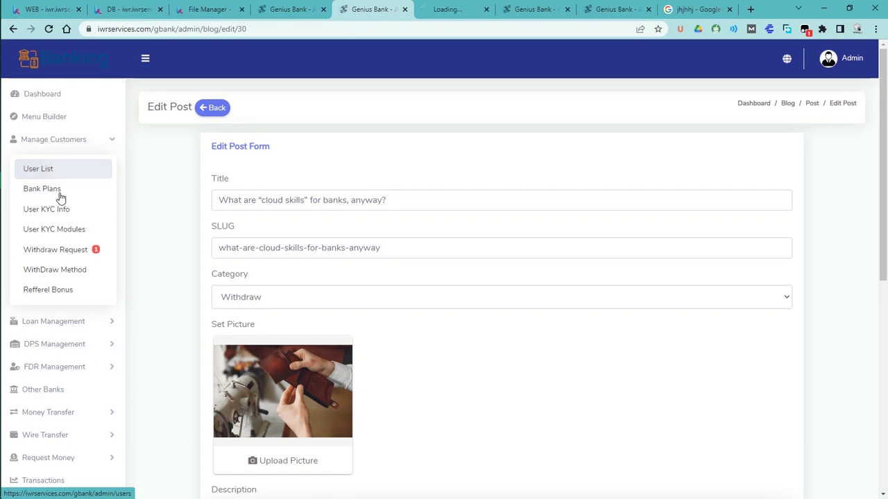
pyautogui.rightClick(65, 273)
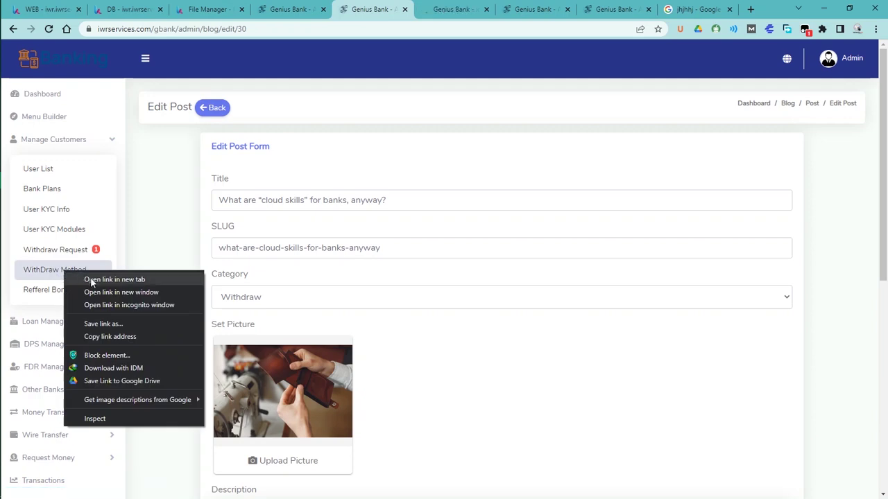
pyautogui.click(91, 281)
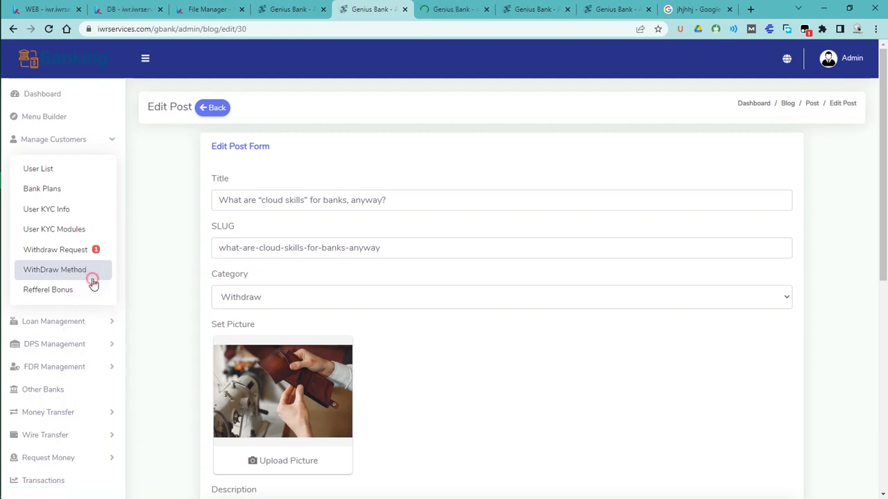
pyautogui.rightClick(36, 193)
pyautogui.click(62, 196)
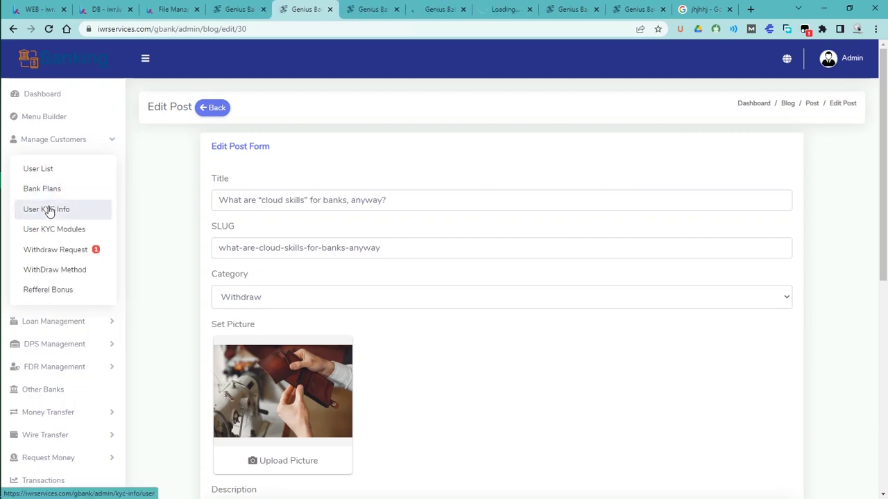
# Open User KYC Info, KYC Modules, Withdraw Requests and Referral Bonus in new tabs, then view User List.
pyautogui.rightClick(48, 209)
pyautogui.click(100, 215)
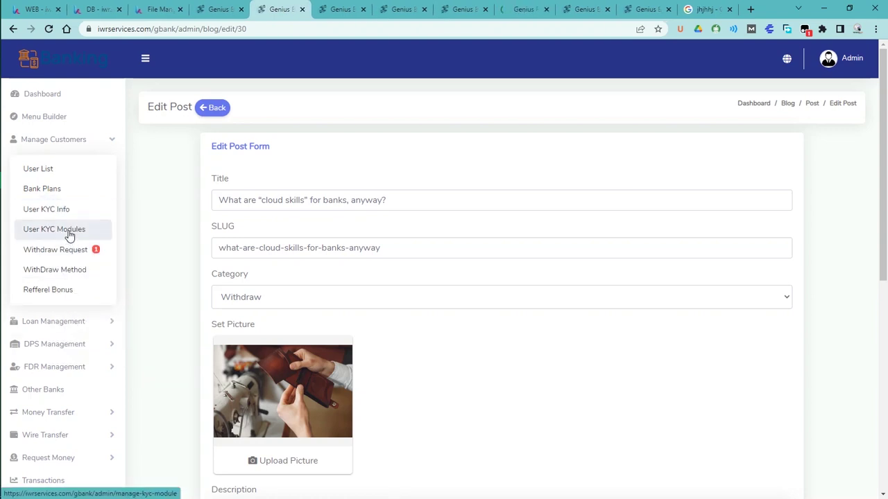
pyautogui.rightClick(70, 235)
pyautogui.click(91, 238)
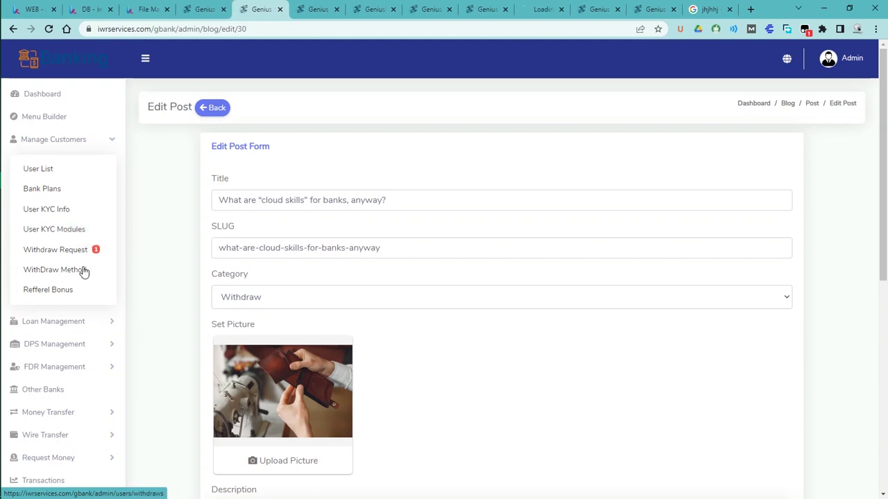
pyautogui.rightClick(72, 256)
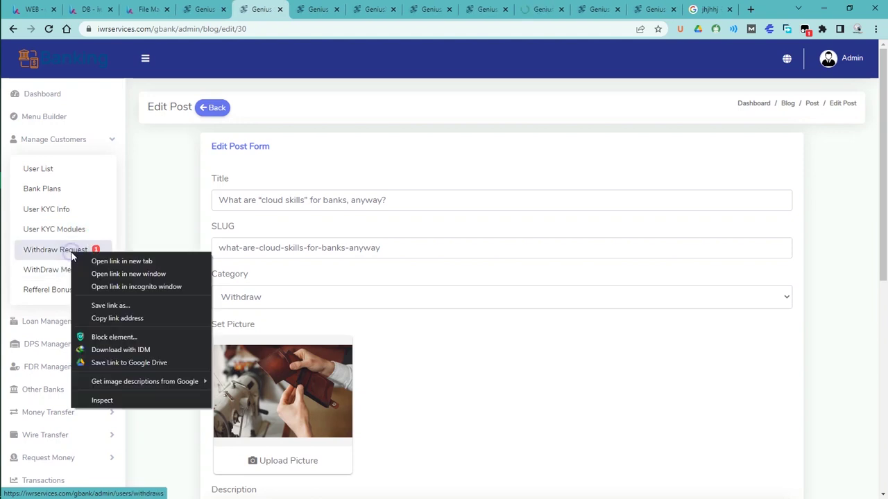
pyautogui.click(114, 259)
pyautogui.rightClick(65, 292)
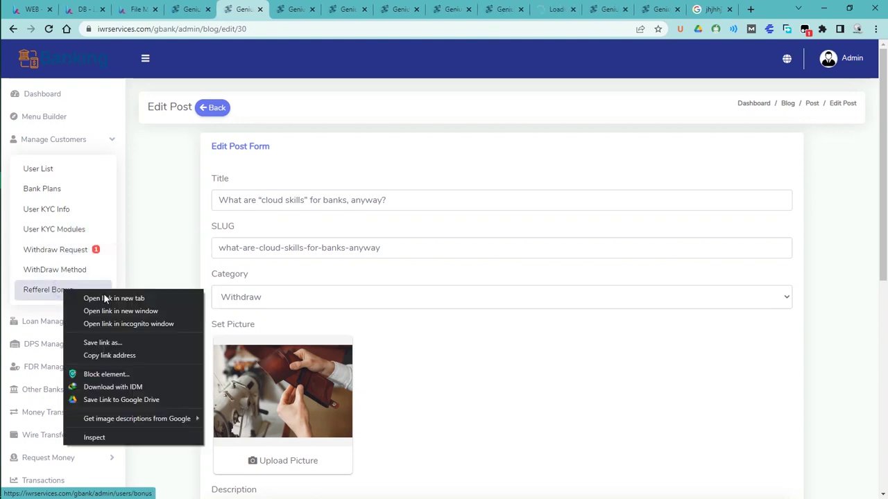
pyautogui.click(109, 298)
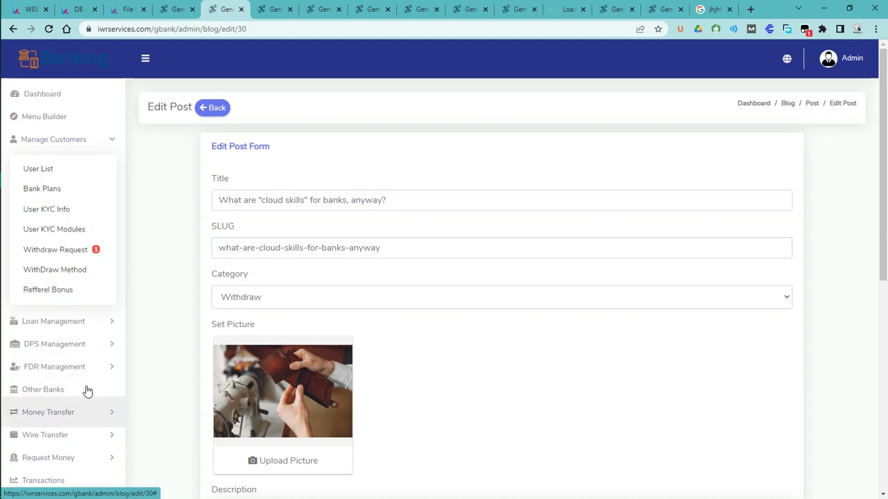
pyautogui.click(66, 140)
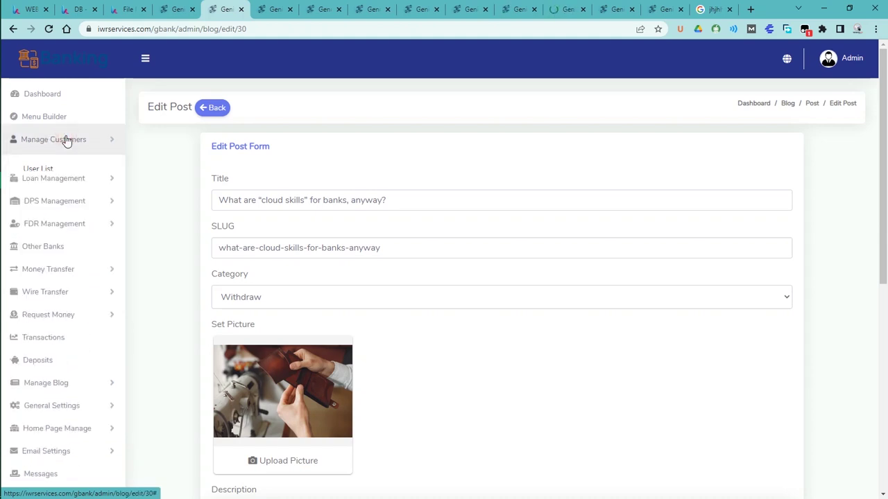
pyautogui.click(88, 160)
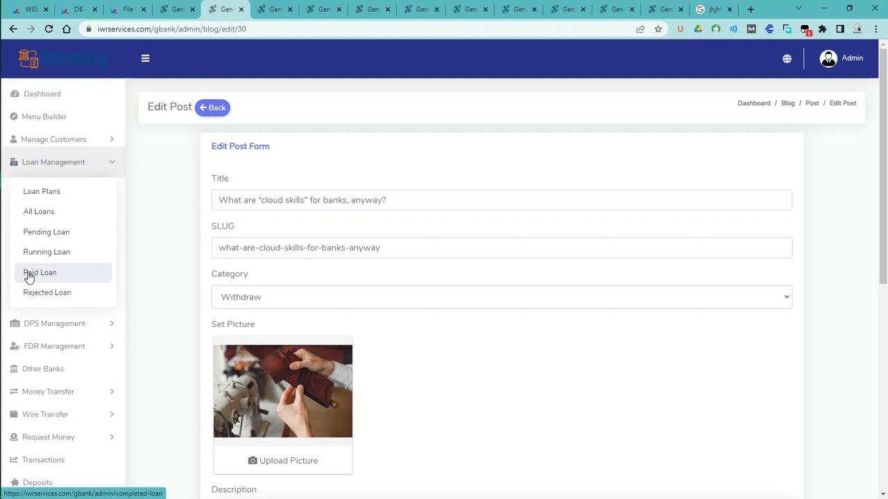
pyautogui.click(266, 9)
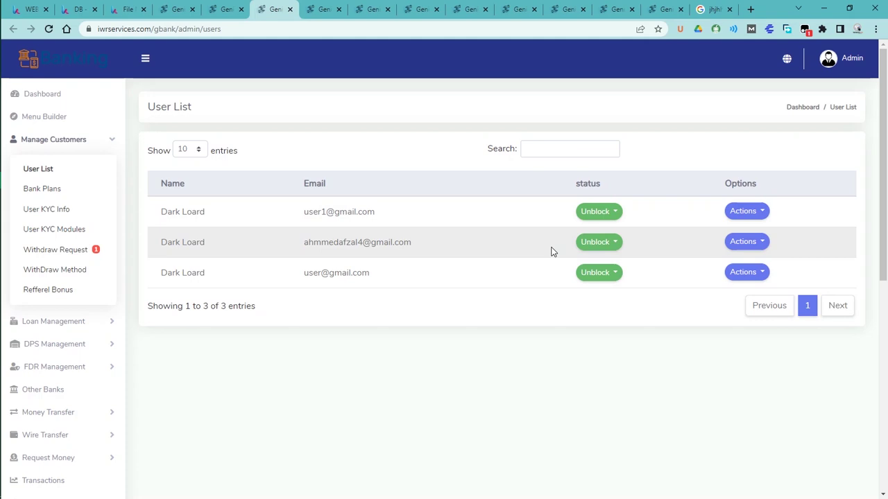
# Check the first user's block status and actions without changing them, then close User List.
pyautogui.click(612, 213)
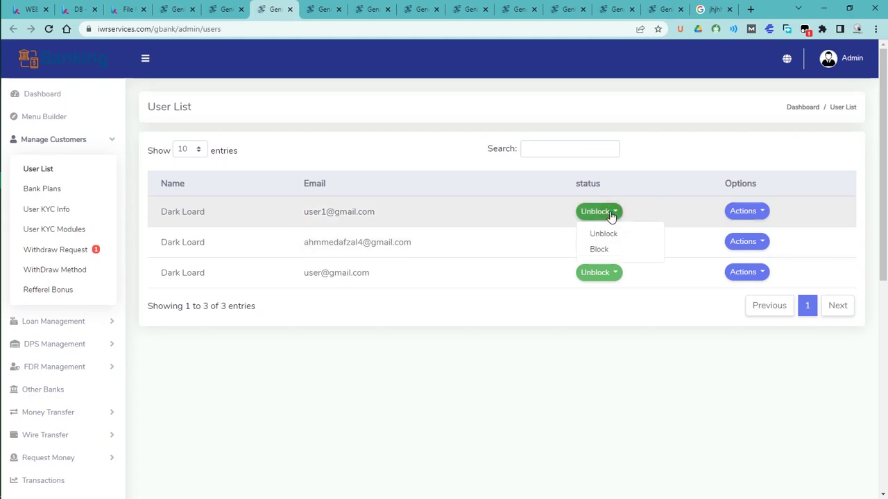
pyautogui.click(628, 341)
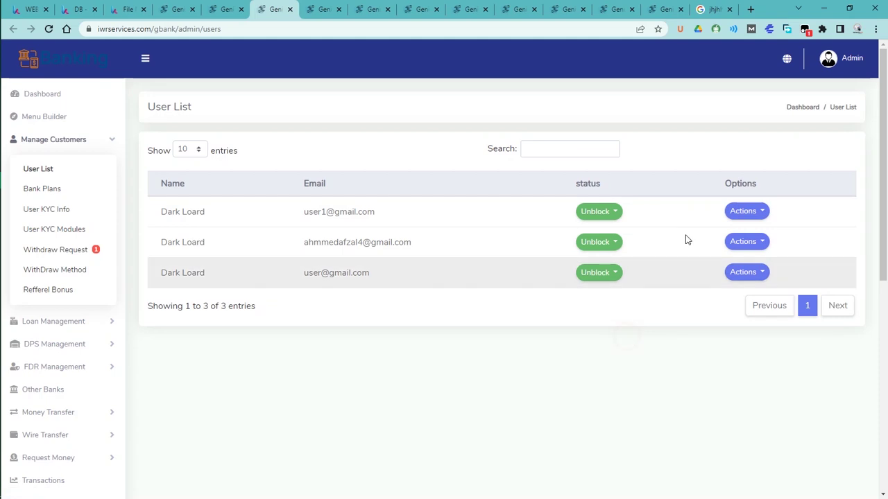
pyautogui.click(753, 212)
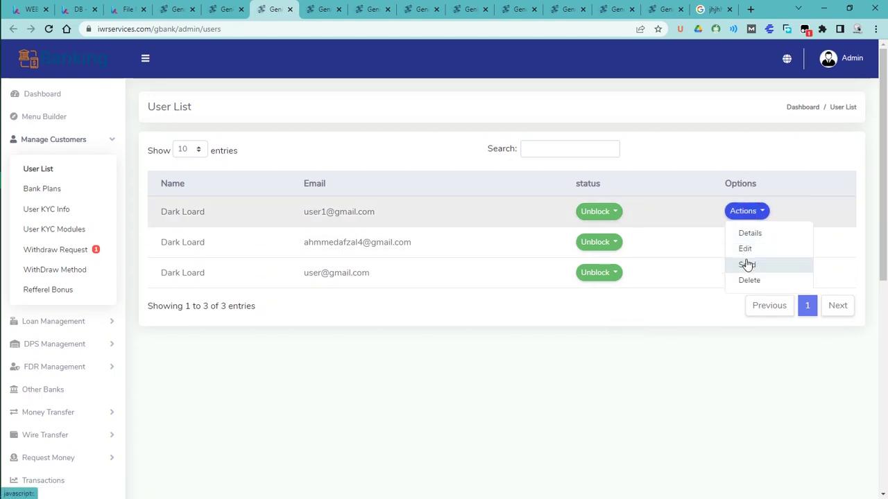
pyautogui.click(722, 323)
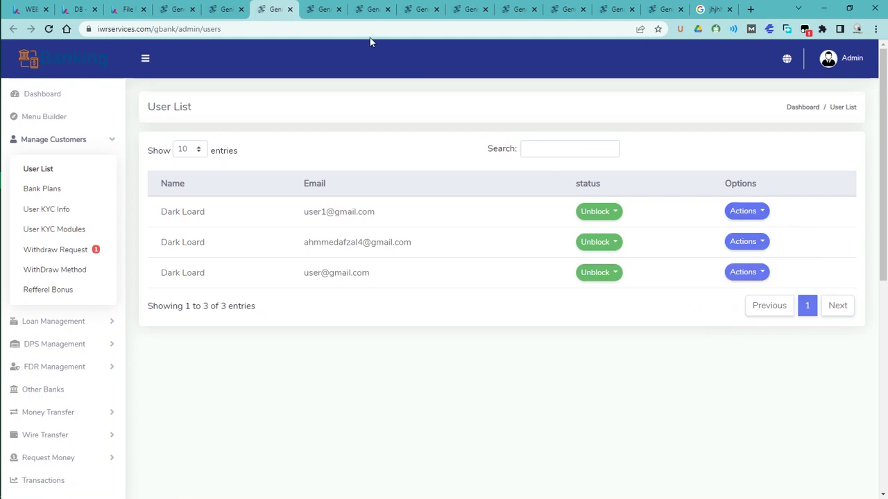
pyautogui.click(290, 10)
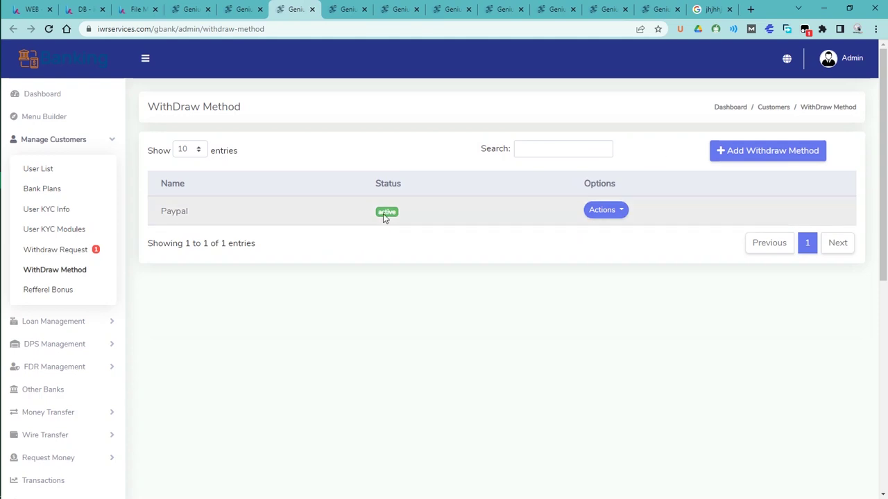
# Review Paypal's name, Activated status and fixed fee without saving, then start adding a new withdraw method.
pyautogui.click(621, 210)
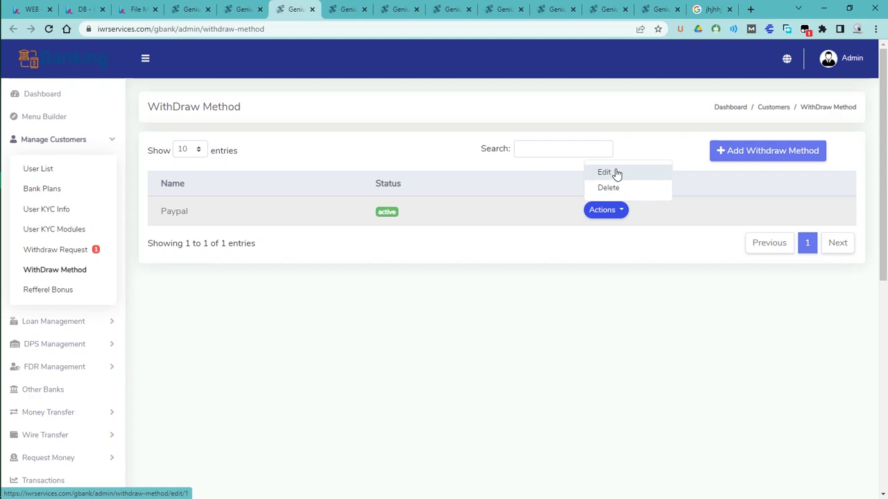
pyautogui.click(604, 173)
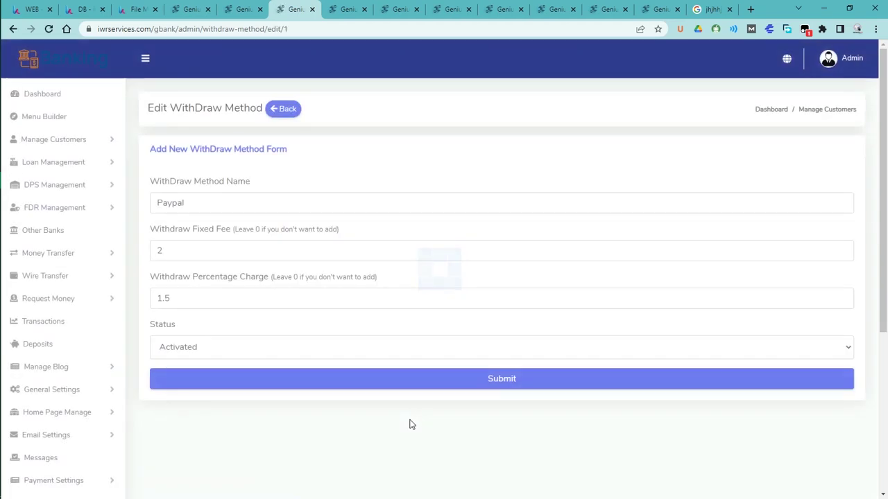
pyautogui.click(230, 198)
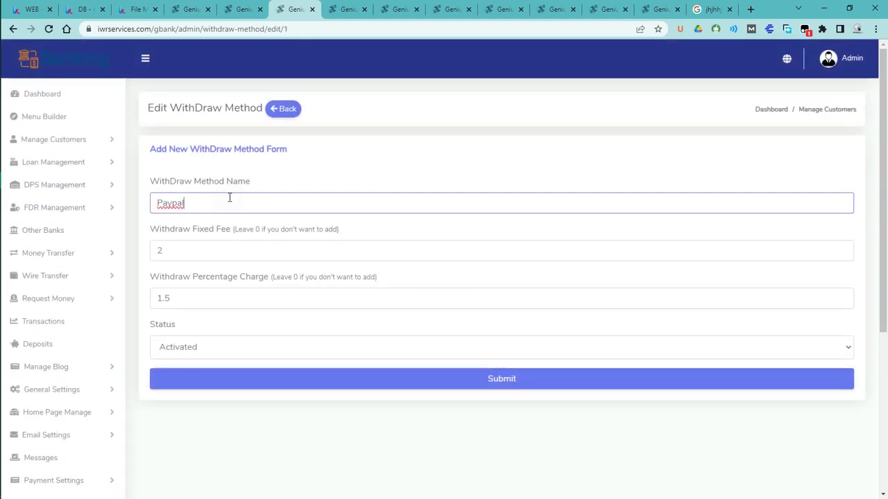
pyautogui.click(202, 348)
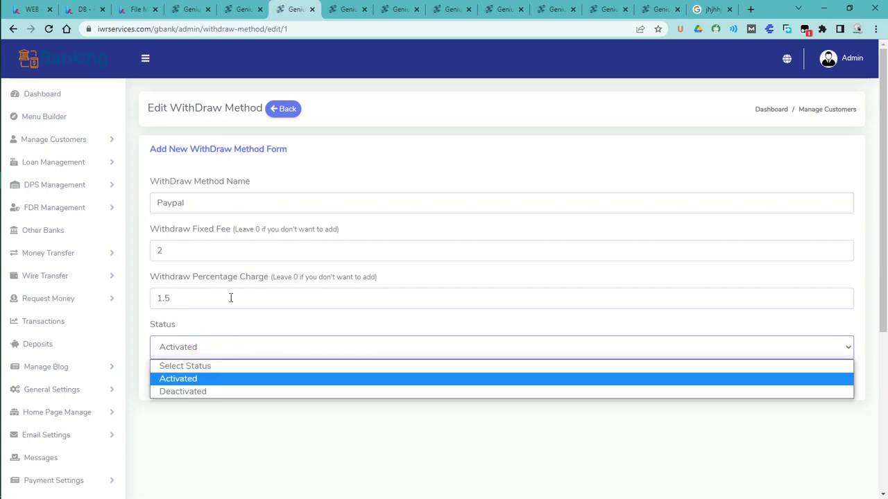
pyautogui.click(223, 452)
pyautogui.click(224, 249)
pyautogui.moveTo(886, 258)
pyautogui.mouseDown()
pyautogui.moveTo(886, 422)
pyautogui.moveTo(886, 258)
pyautogui.mouseUp()
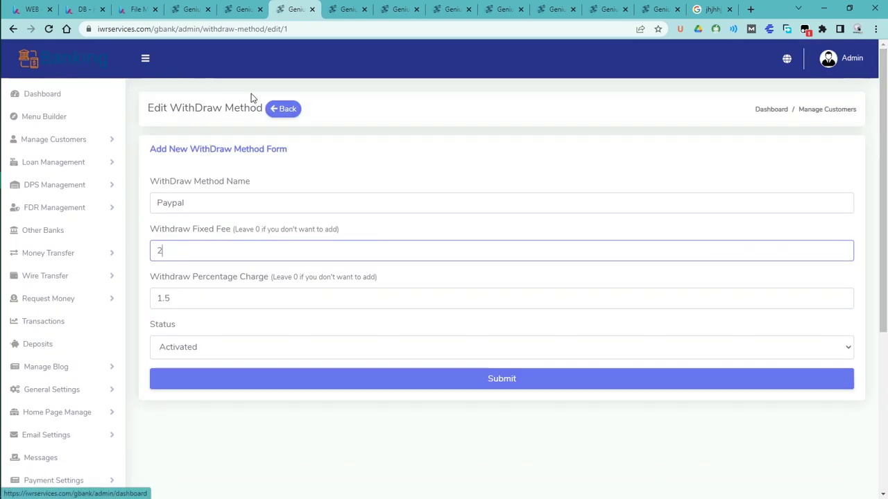
pyautogui.click(275, 114)
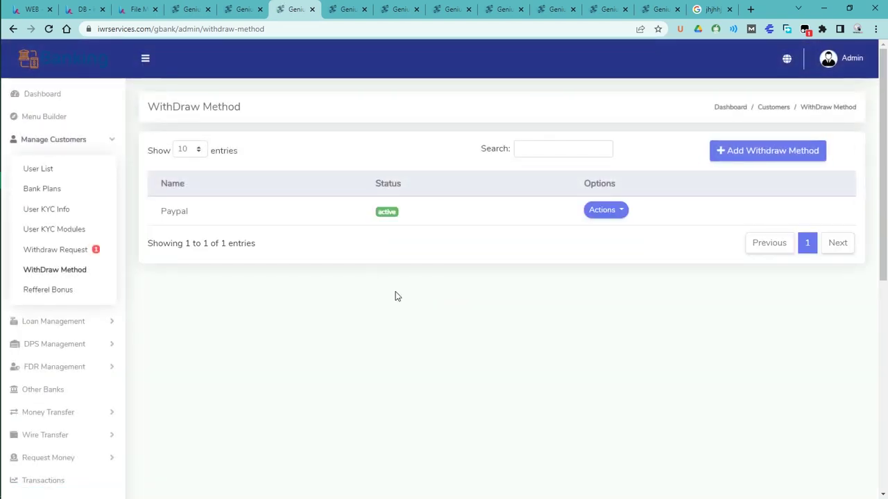
pyautogui.click(748, 153)
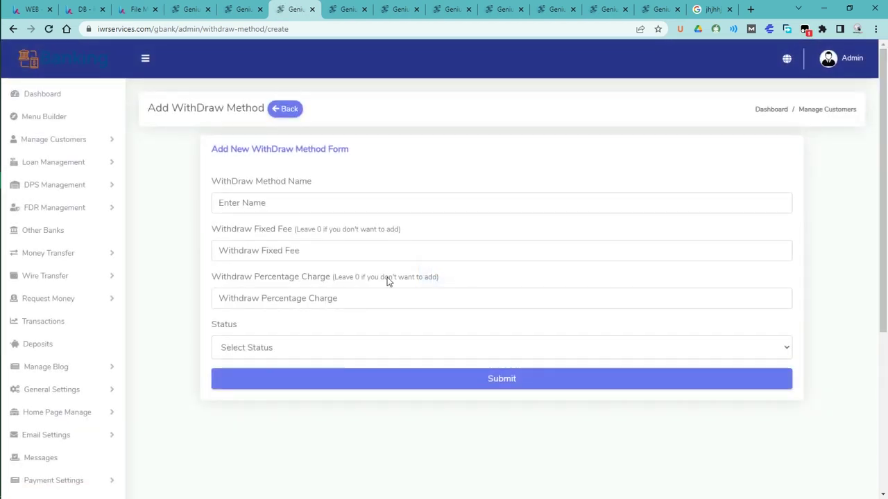
# Look over the Add WithDraw Method form's fields and its status choices without entering anything.
pyautogui.click(273, 200)
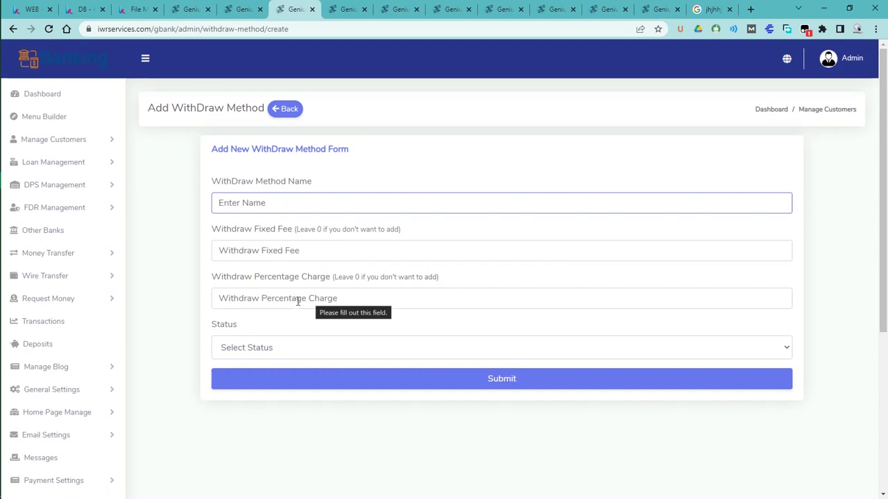
pyautogui.click(290, 248)
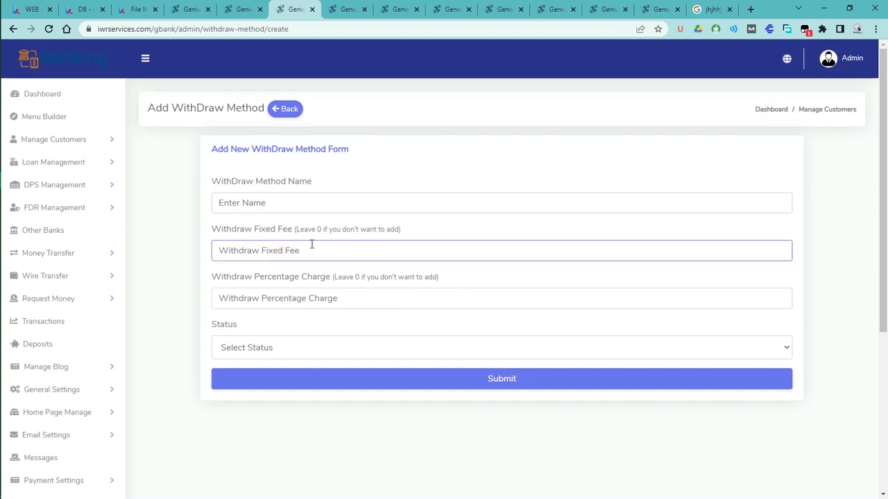
pyautogui.click(286, 299)
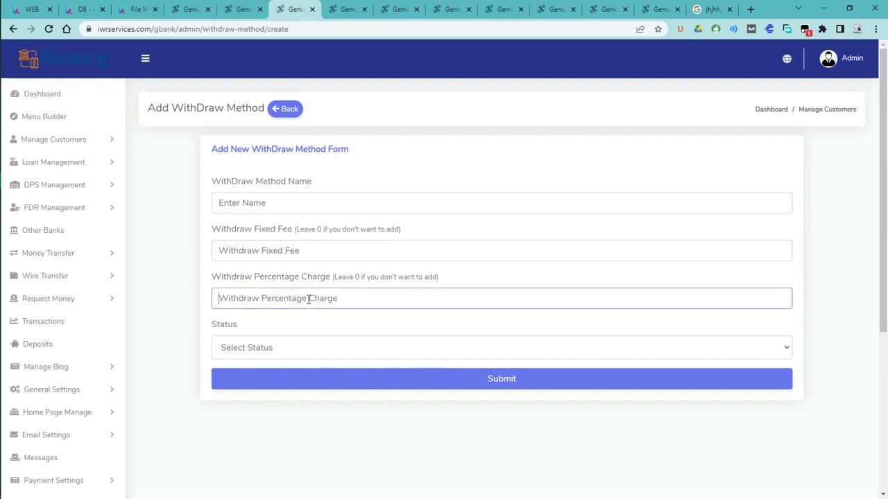
pyautogui.moveTo(882, 276); pyautogui.dragTo(866, 312)
pyautogui.scroll(1, 866, 312)
pyautogui.click(296, 350)
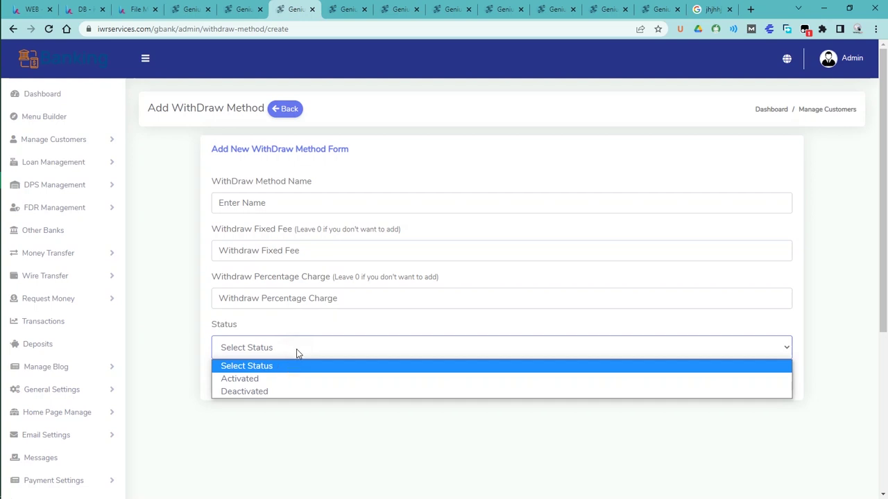
pyautogui.click(344, 424)
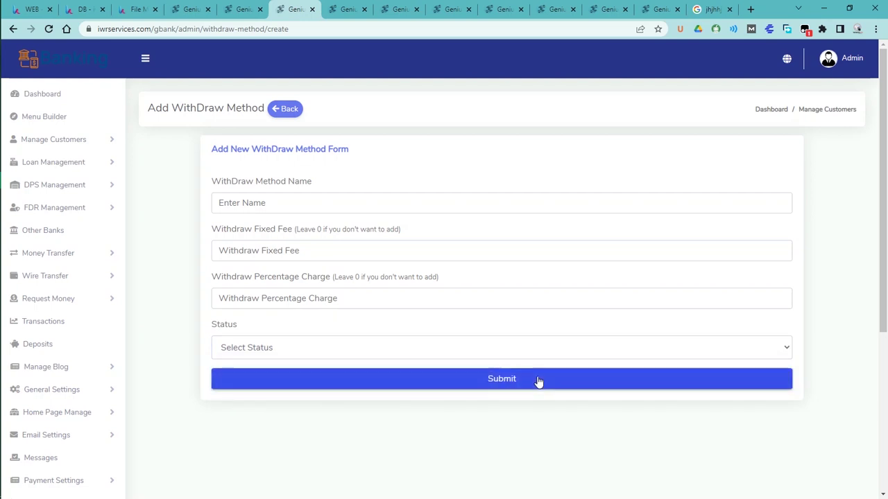
# Submit a withdraw method named 'bank' with fixed fee 5, percentage charge 25, status Activated.
pyautogui.click(305, 208)
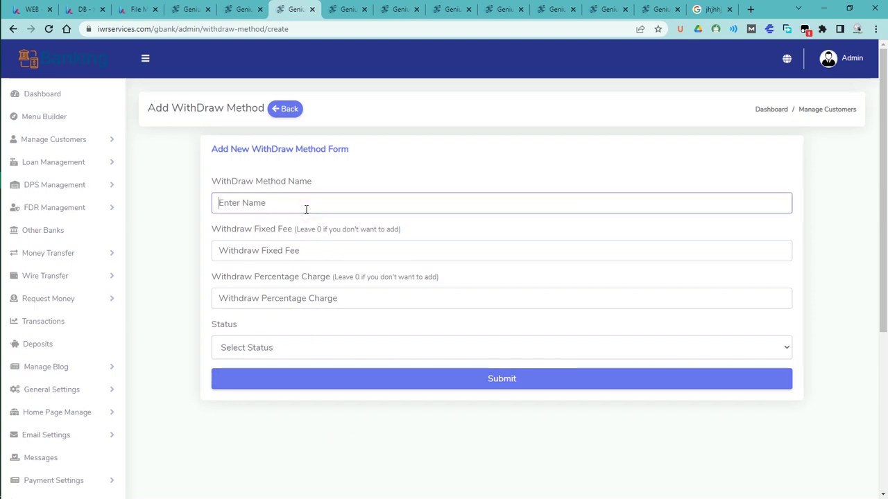
pyautogui.write('ba')
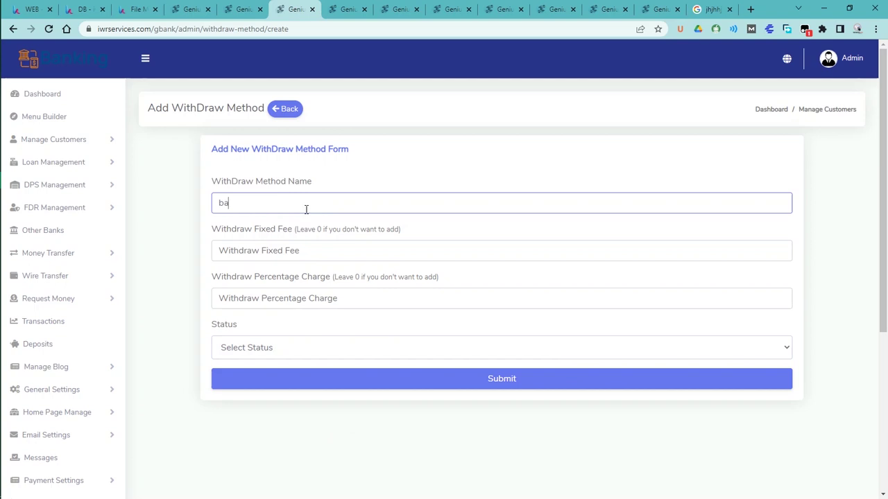
pyautogui.write('nk')
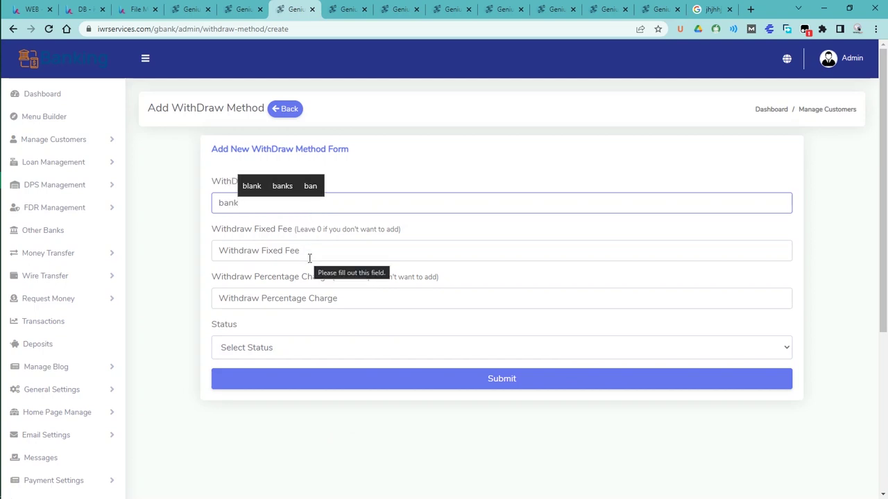
pyautogui.click(310, 258)
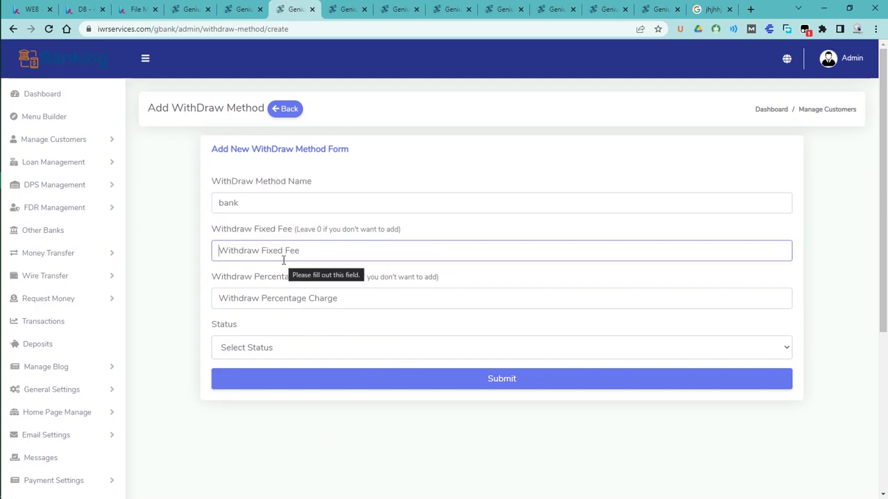
pyautogui.write('5')
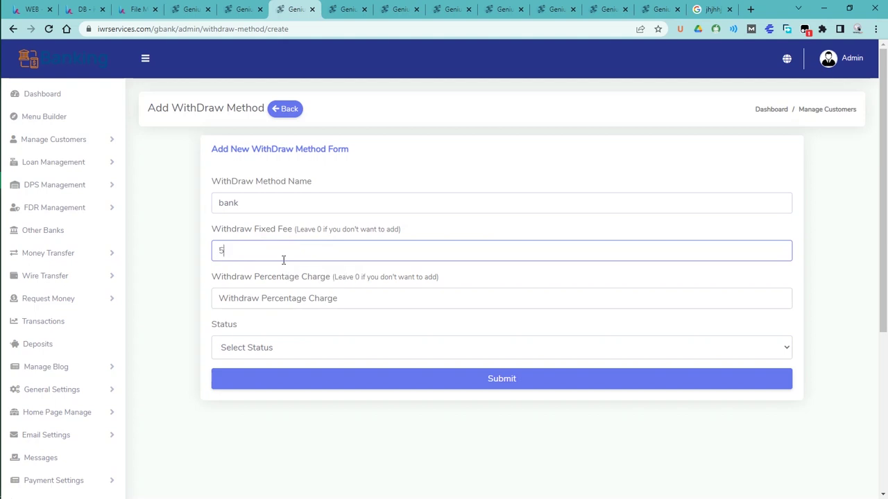
pyautogui.click(292, 301)
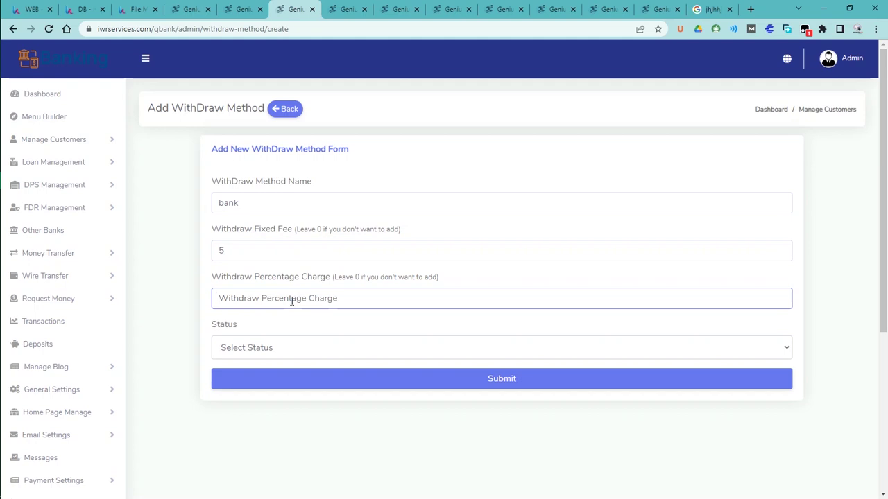
pyautogui.write('25')
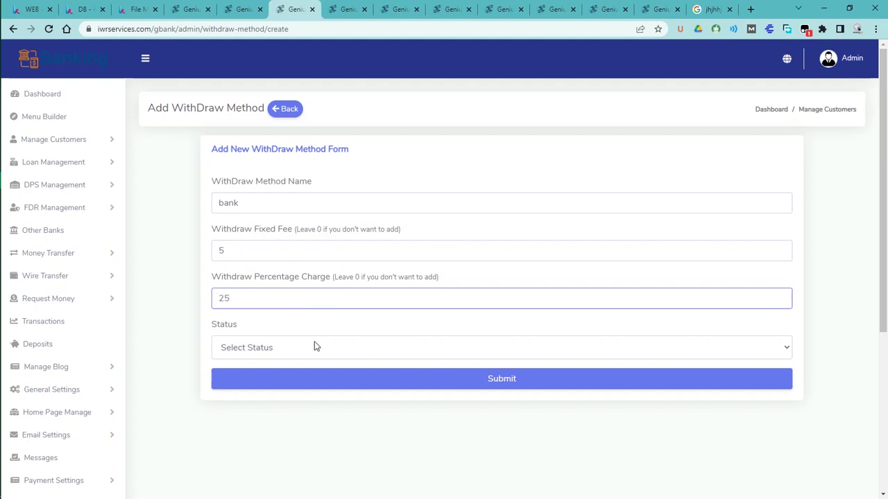
pyautogui.click(269, 351)
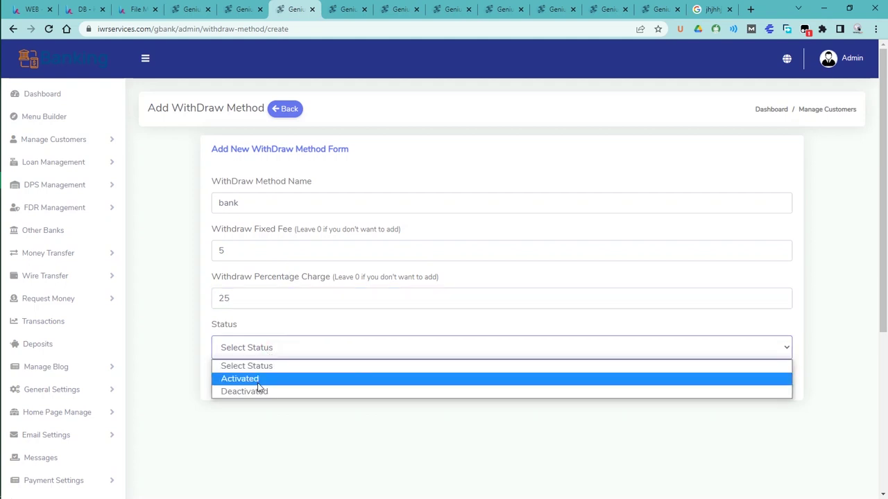
pyautogui.click(281, 380)
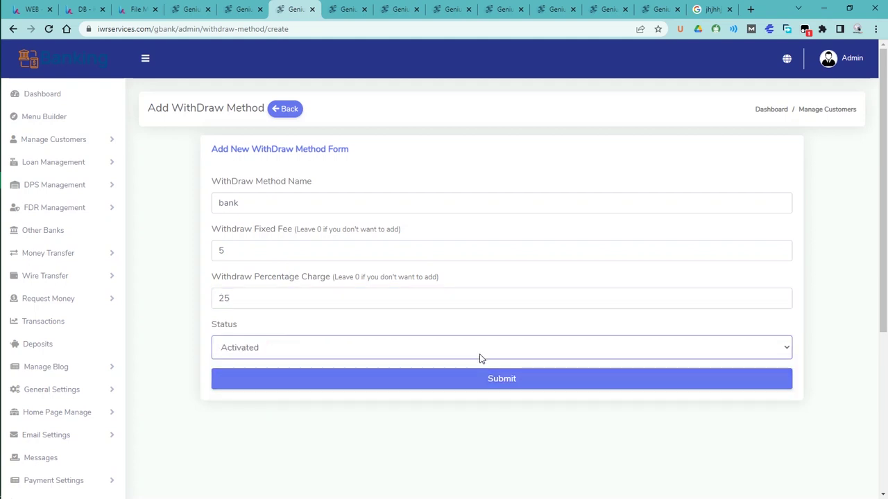
pyautogui.click(472, 378)
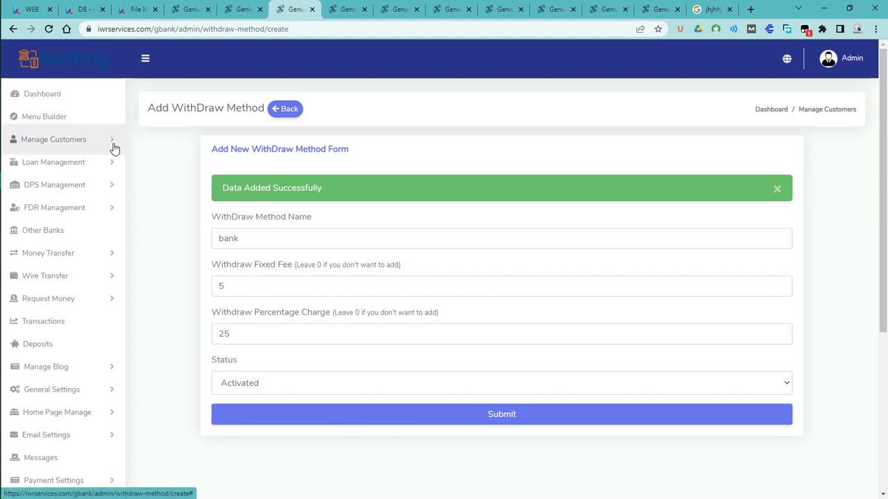
# Switch to the Bank Plans list, check the Premium plan's actions, and open Add New Plan.
pyautogui.click(346, 7)
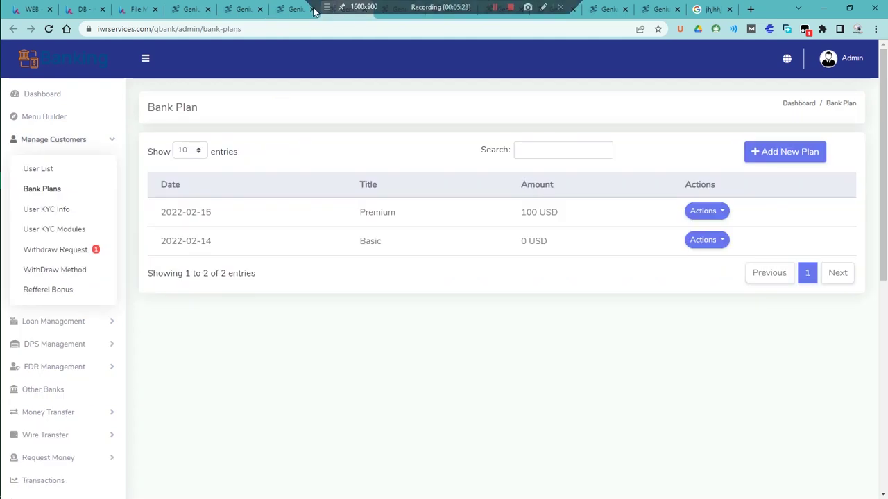
pyautogui.click(312, 10)
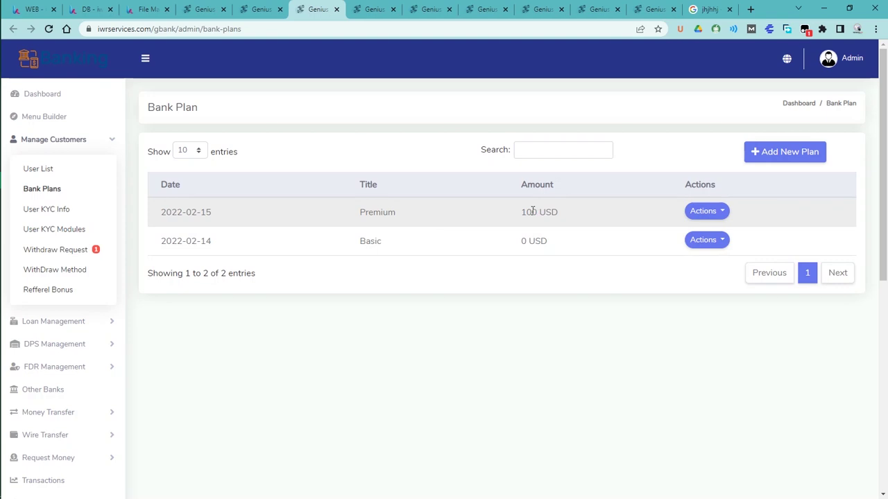
pyautogui.click(722, 215)
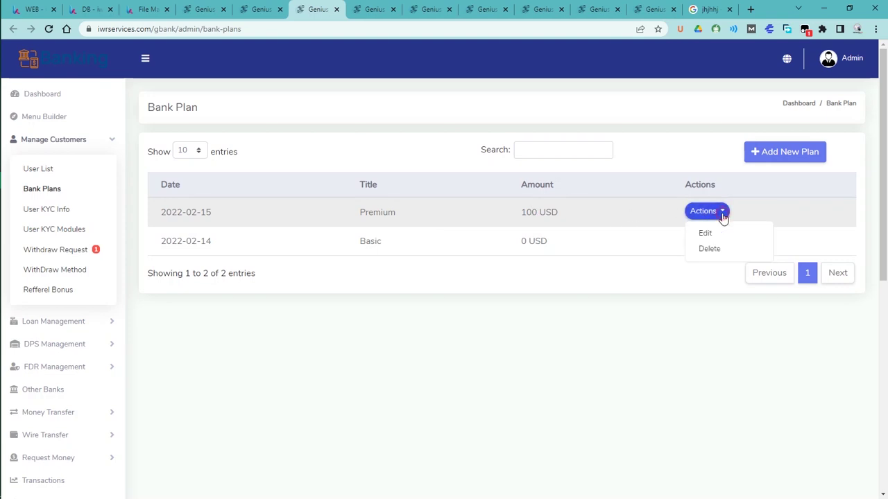
pyautogui.click(758, 174)
pyautogui.click(783, 154)
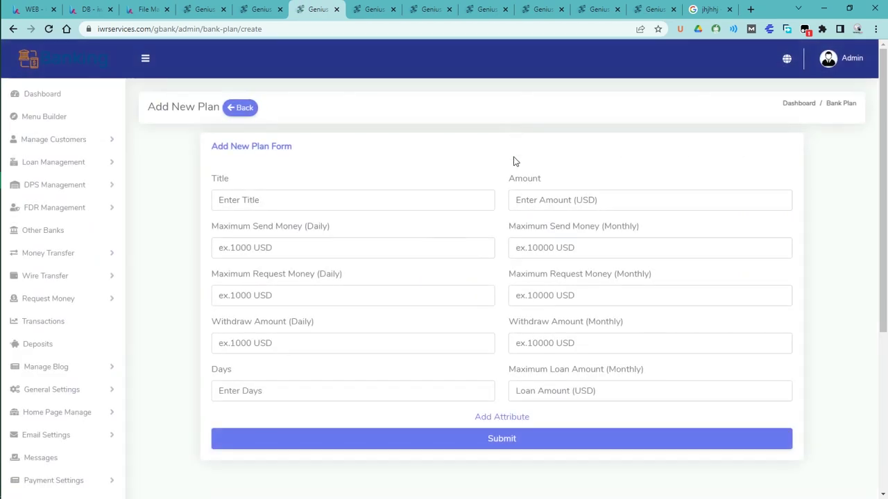
# Glance at the new plan's Amount field, return to the plans list, then close it to reach User KYC Info.
pyautogui.click(585, 201)
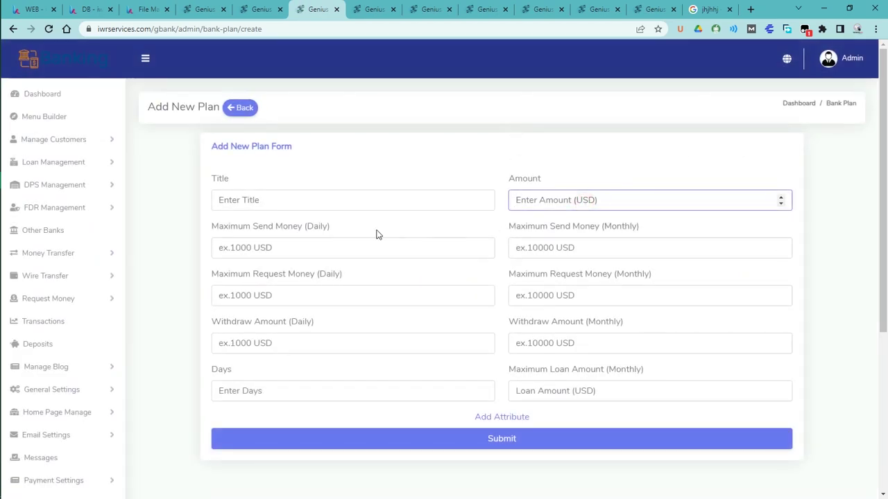
pyautogui.click(302, 188)
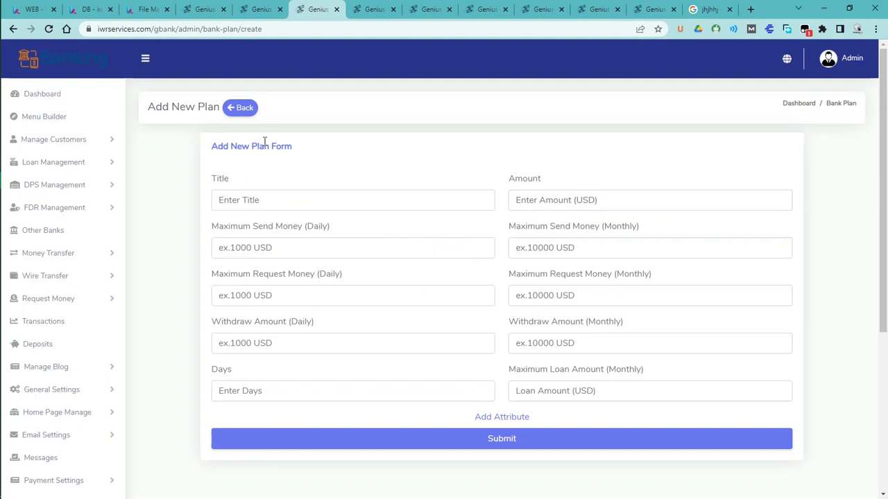
pyautogui.click(240, 111)
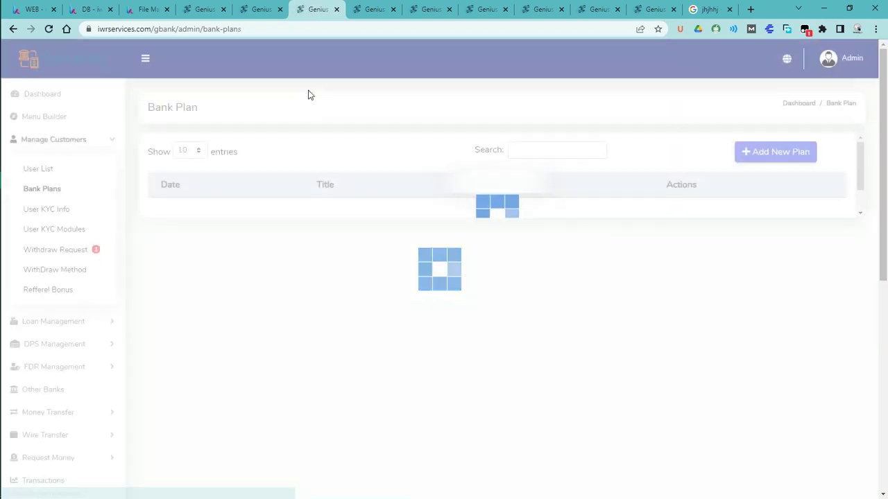
pyautogui.click(336, 9)
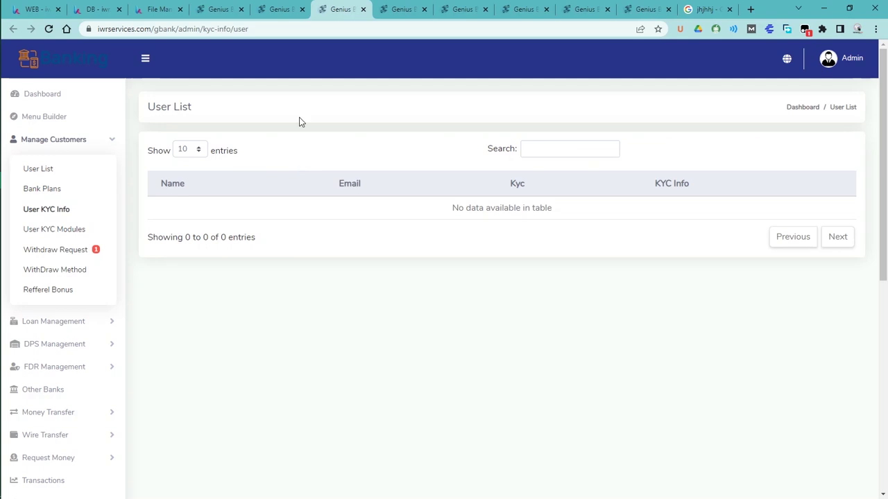
# On Edit KYC Module, enable the Loan, Wire Transfer, Withdraw, Request Money and Transfer toggles.
pyautogui.click(363, 9)
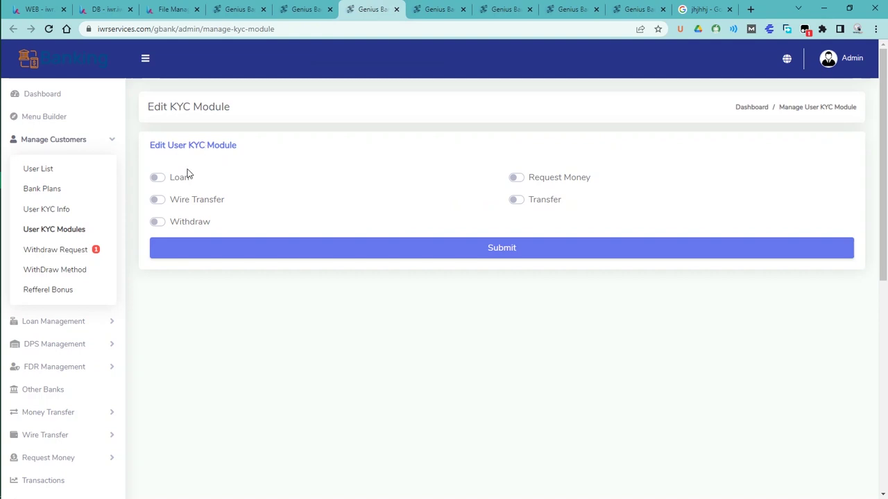
pyautogui.click(154, 178)
pyautogui.click(159, 201)
pyautogui.click(160, 222)
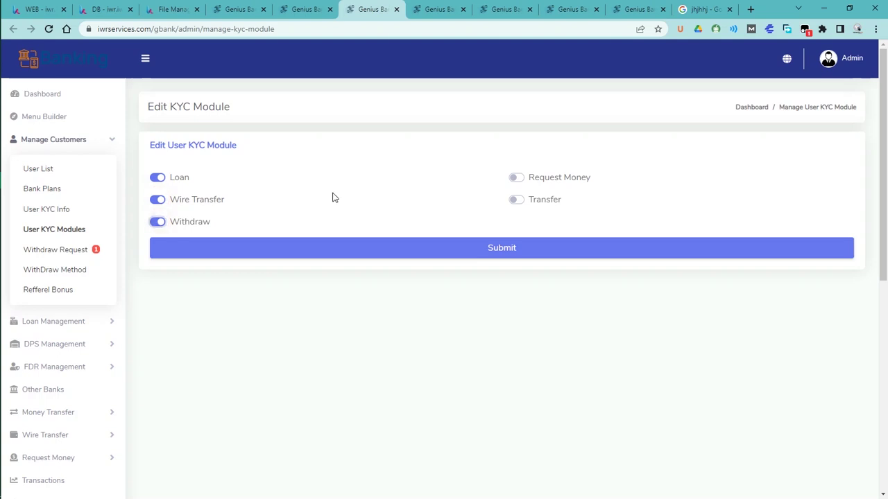
pyautogui.click(517, 178)
pyautogui.click(517, 201)
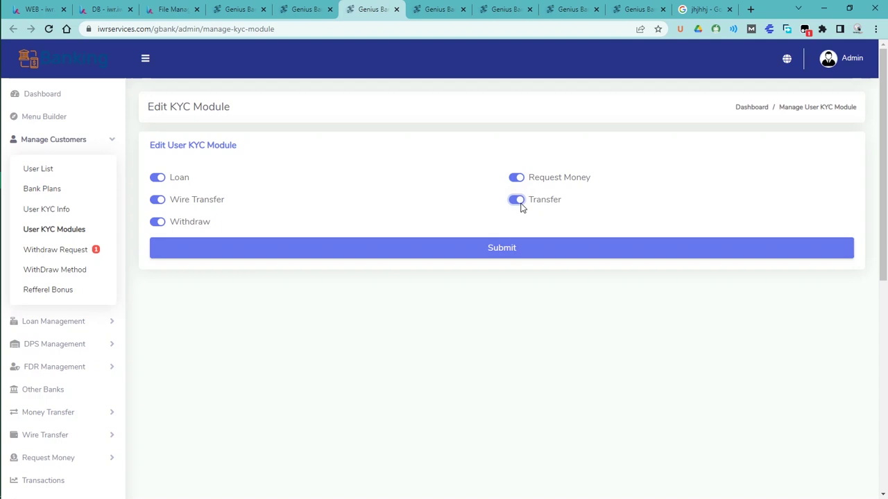
# Close the Edit KYC Module tab and preview the pending PayPal withdrawal's Details/Accept/Reject actions.
pyautogui.click(396, 9)
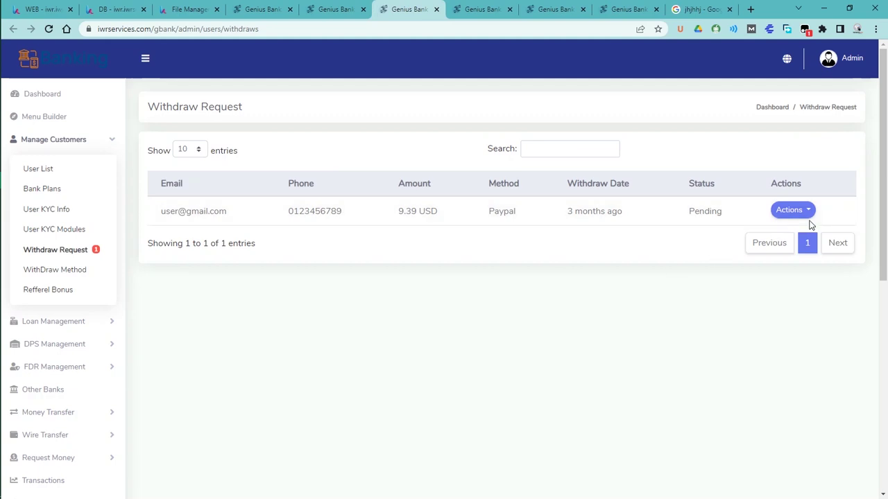
pyautogui.click(801, 210)
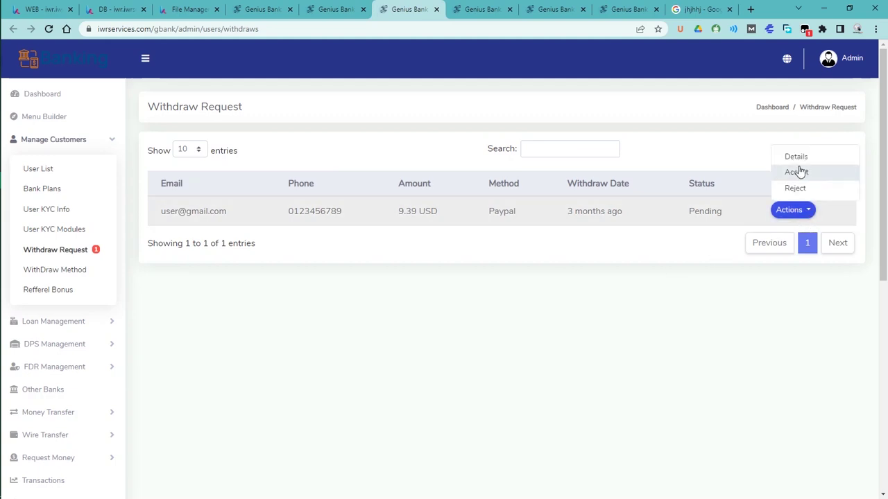
pyautogui.click(583, 352)
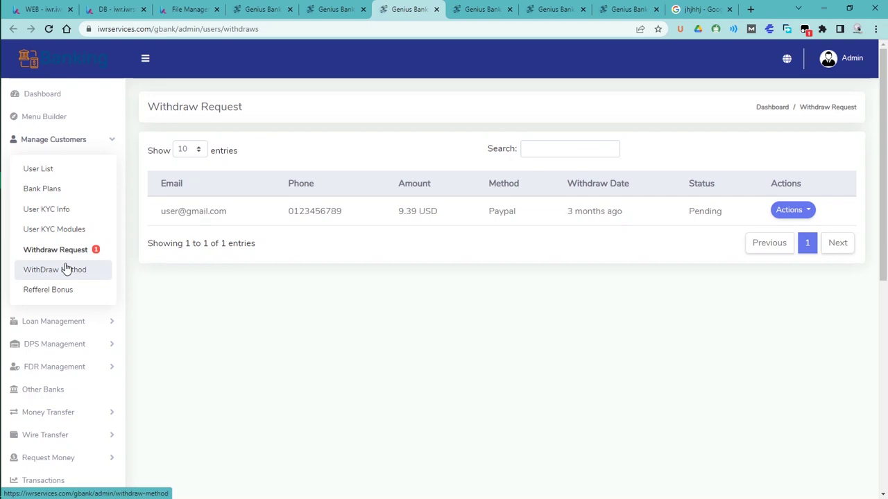
# Close Withdraw Request, check the Referral New User and Referral User bonus amounts, then close Referral Bonus.
pyautogui.click(435, 9)
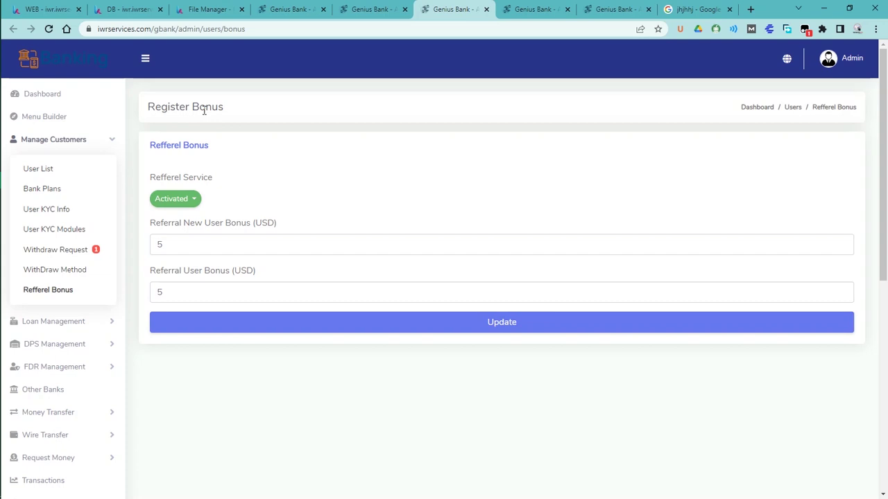
pyautogui.click(196, 246)
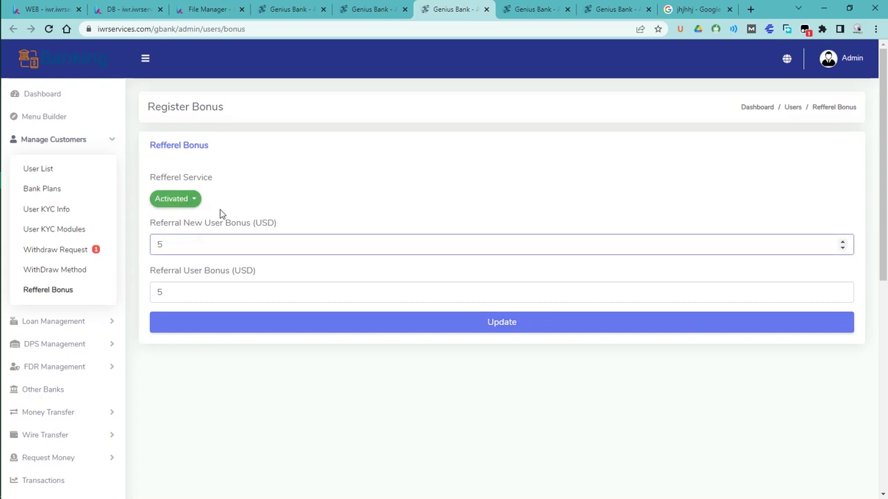
pyautogui.click(197, 300)
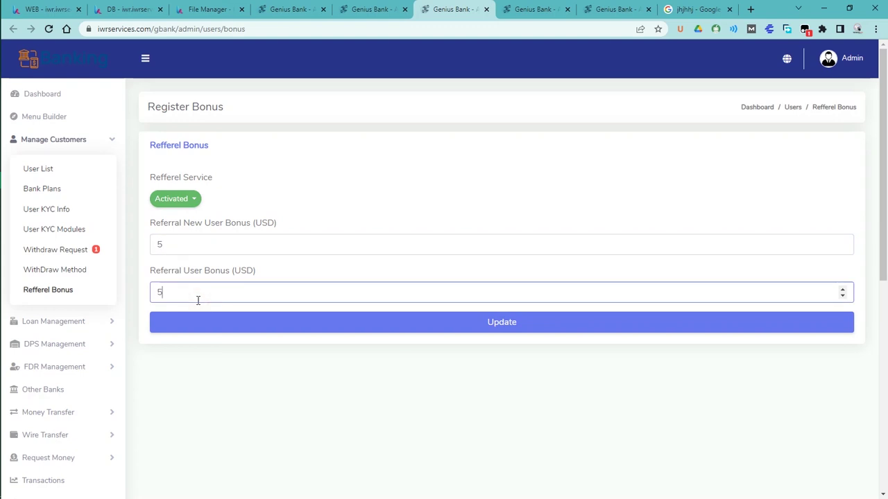
pyautogui.click(486, 9)
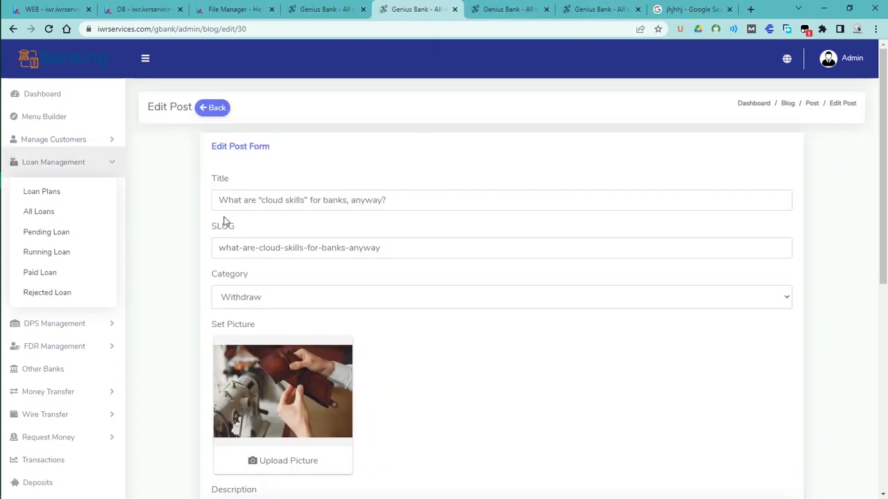
# Review the Edit Post title and Category choices, then close the Edit Post page.
pyautogui.click(271, 202)
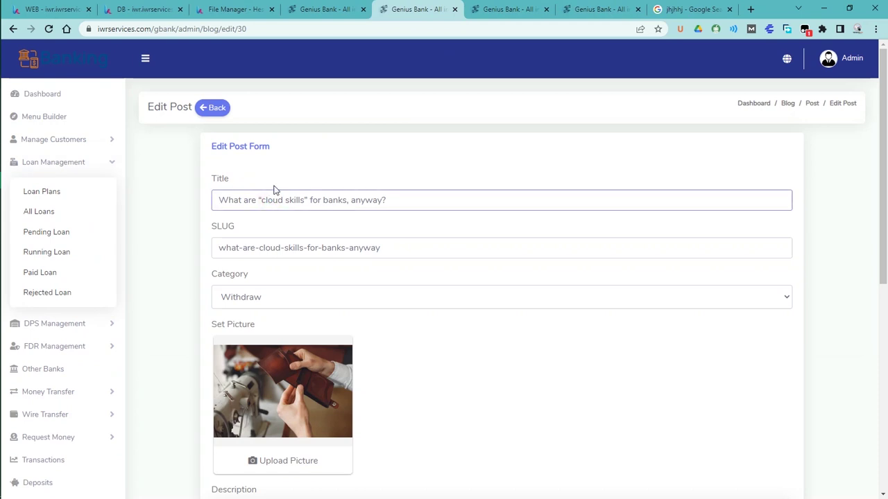
pyautogui.click(375, 301)
pyautogui.click(375, 300)
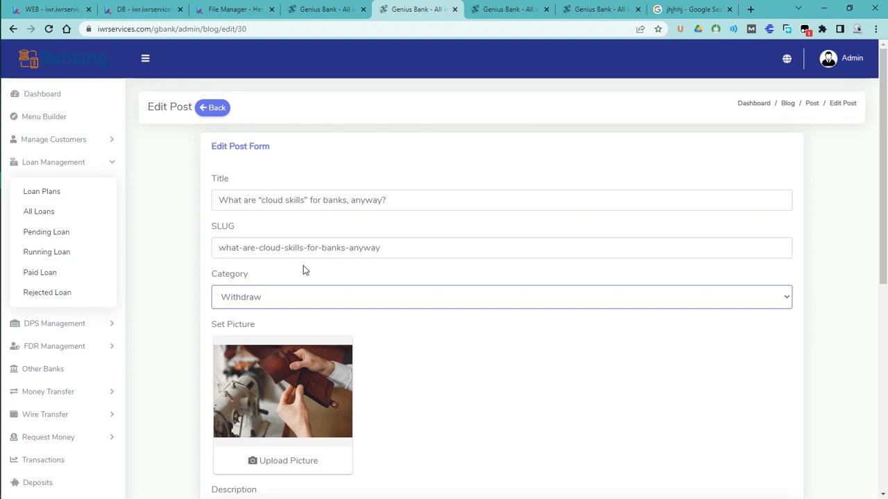
pyautogui.scroll(-3, 886, 248)
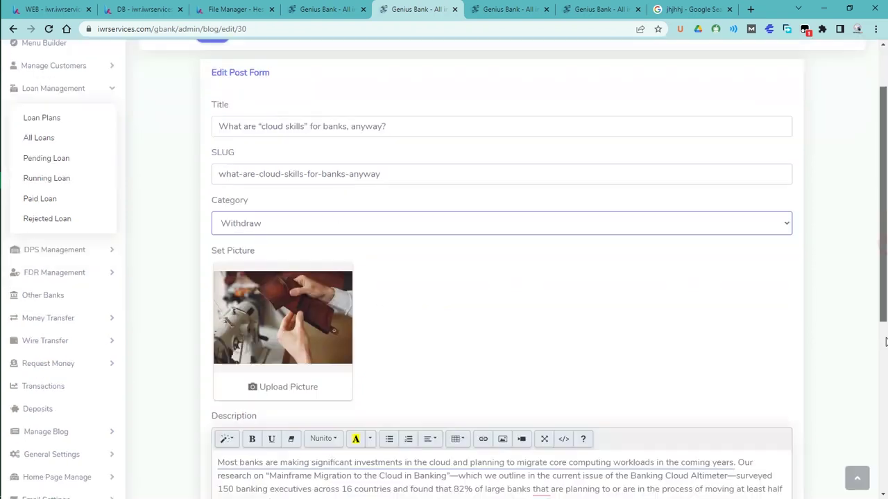
pyautogui.scroll(3, 886, 243)
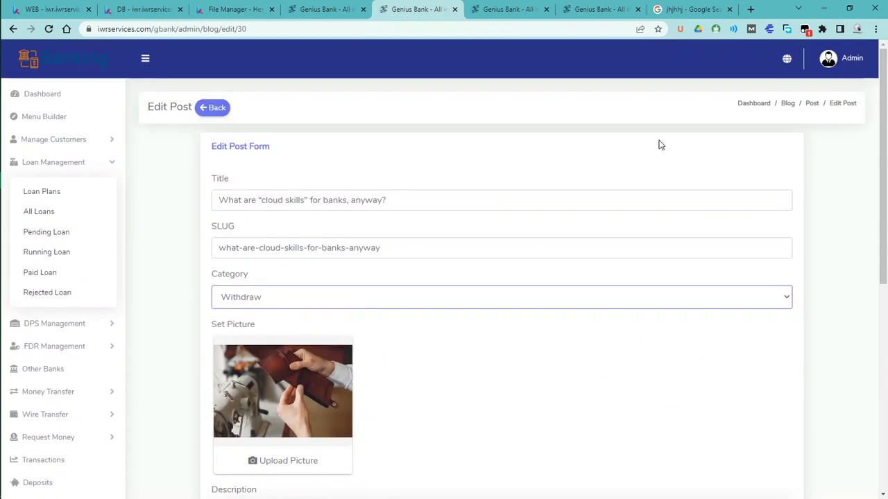
pyautogui.click(455, 9)
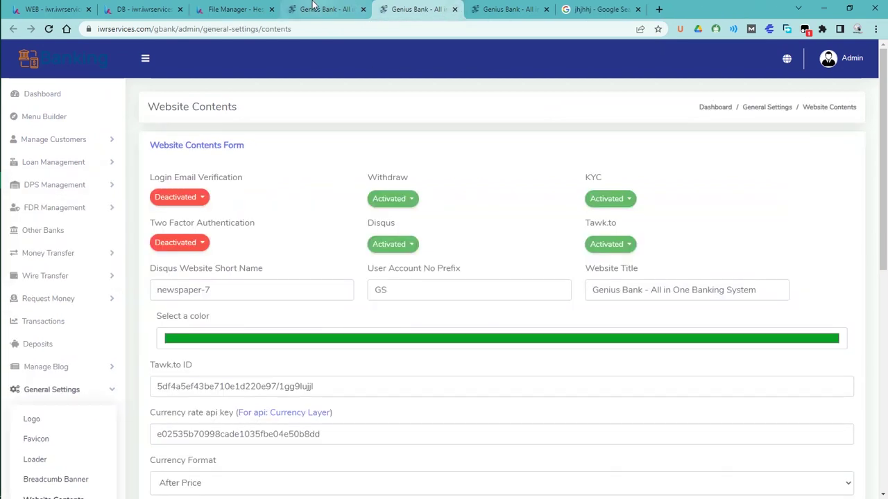
# Close Website Contents, expand and collapse Loan, DPS and FDR Management, then open Other Banks.
pyautogui.click(329, 9)
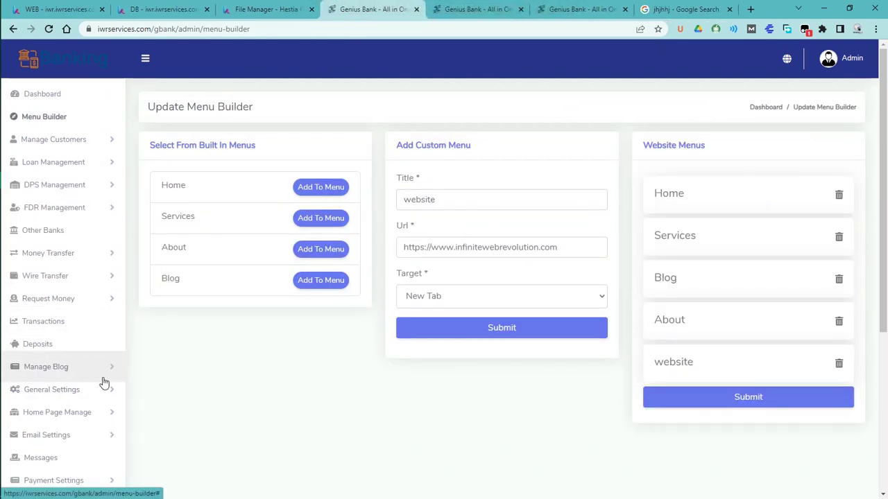
pyautogui.click(115, 164)
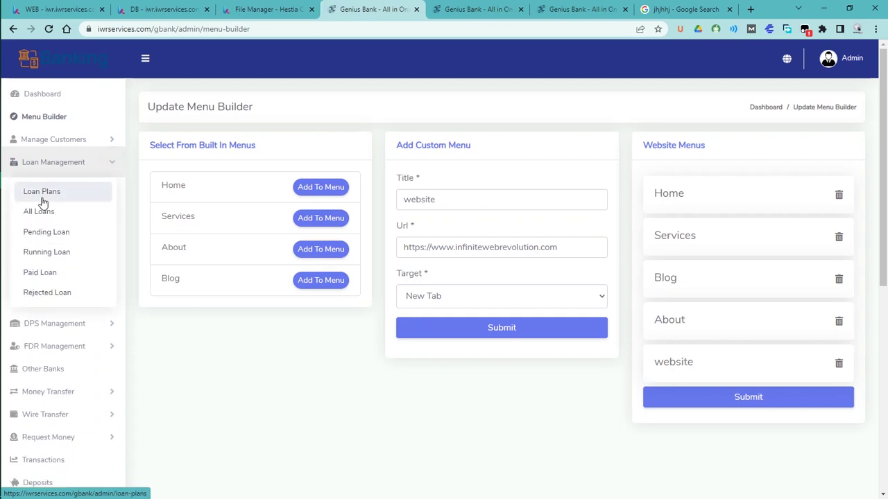
pyautogui.click(111, 165)
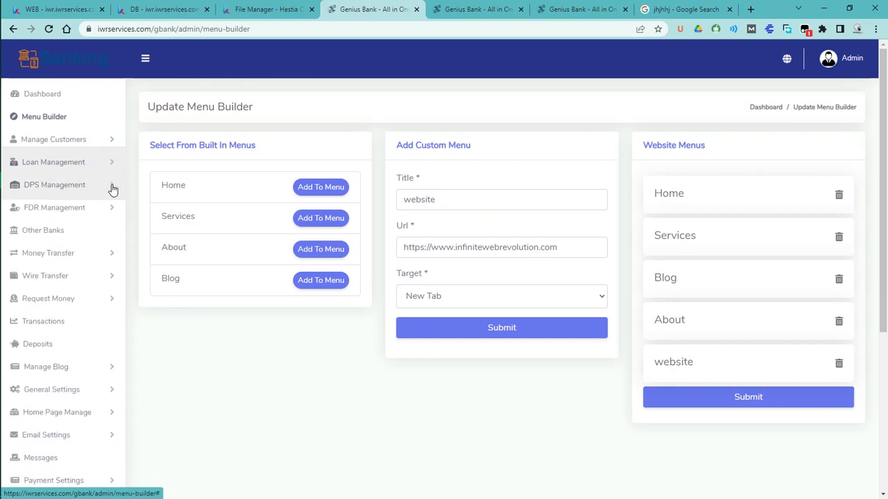
pyautogui.click(112, 189)
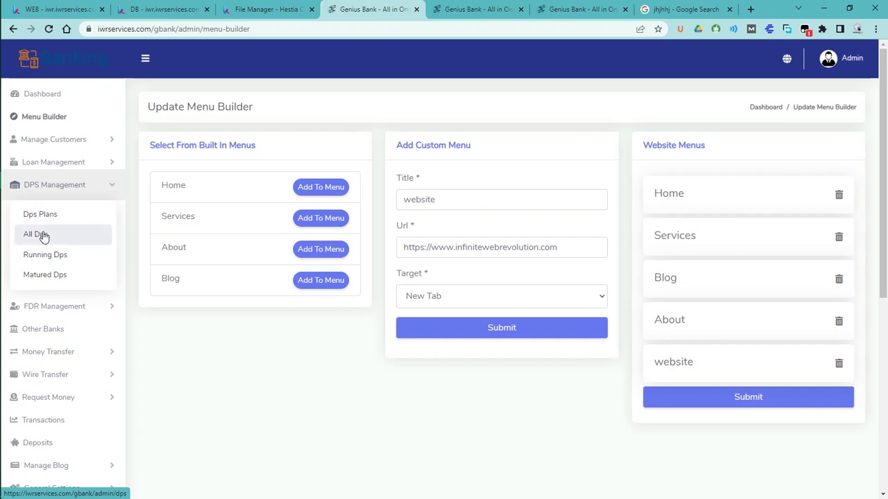
pyautogui.click(111, 189)
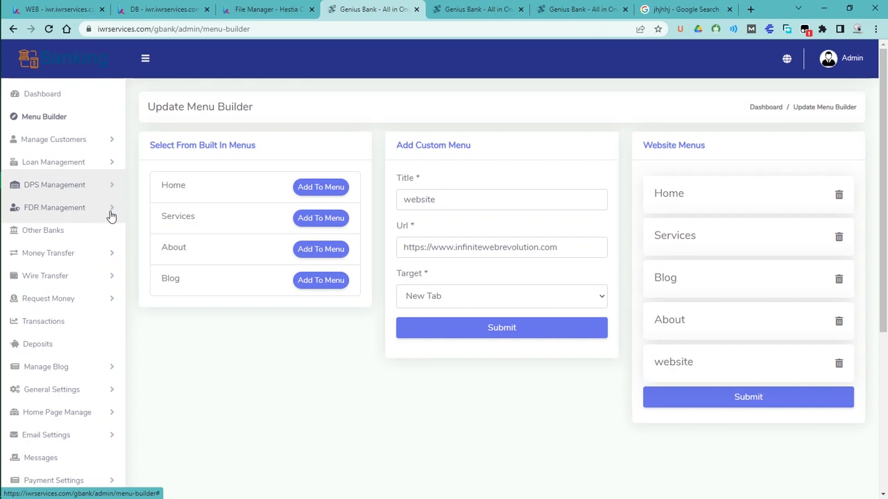
pyautogui.click(112, 211)
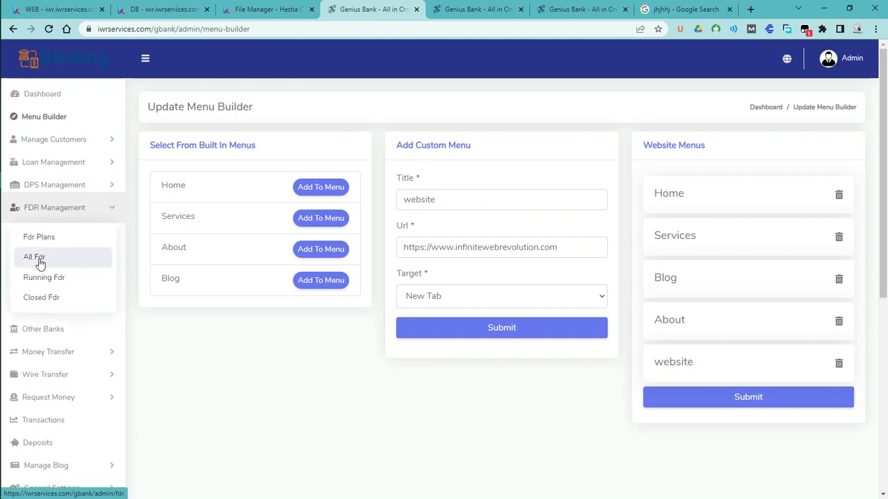
pyautogui.click(112, 208)
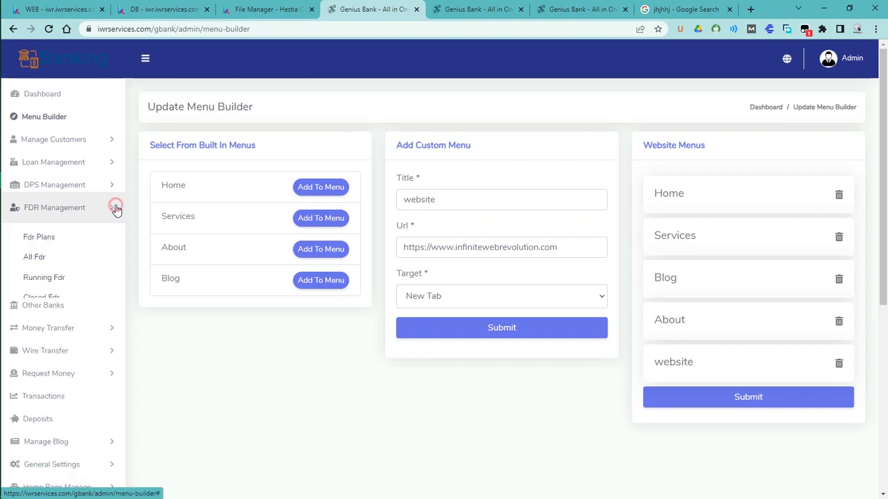
pyautogui.click(111, 233)
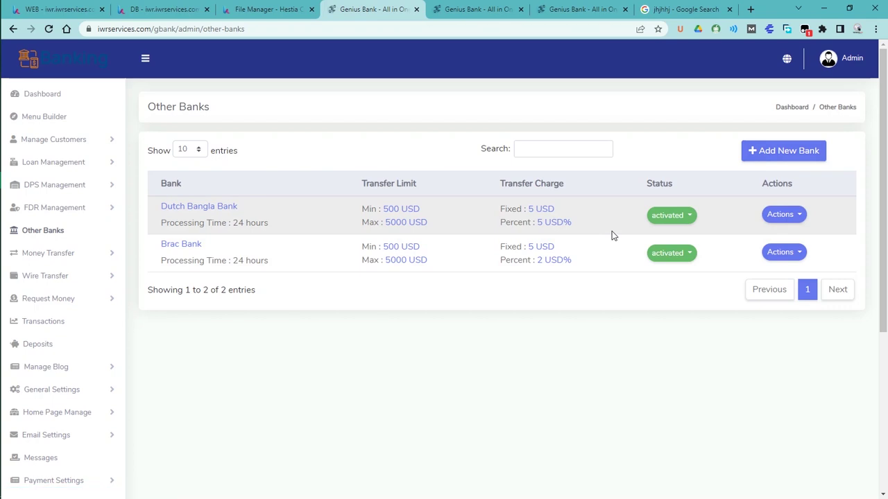
# Start a new bank entry and look over the Bank Name, Minimum Amount and Submit areas.
pyautogui.click(775, 153)
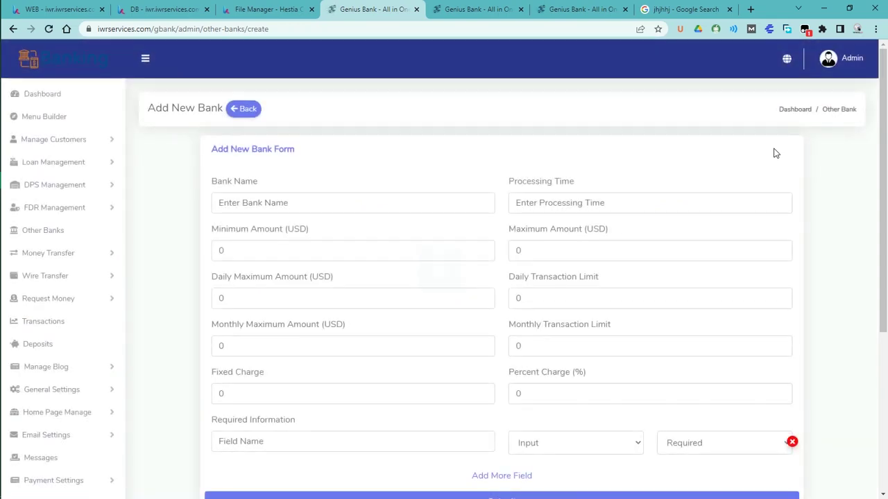
pyautogui.click(277, 204)
pyautogui.click(257, 242)
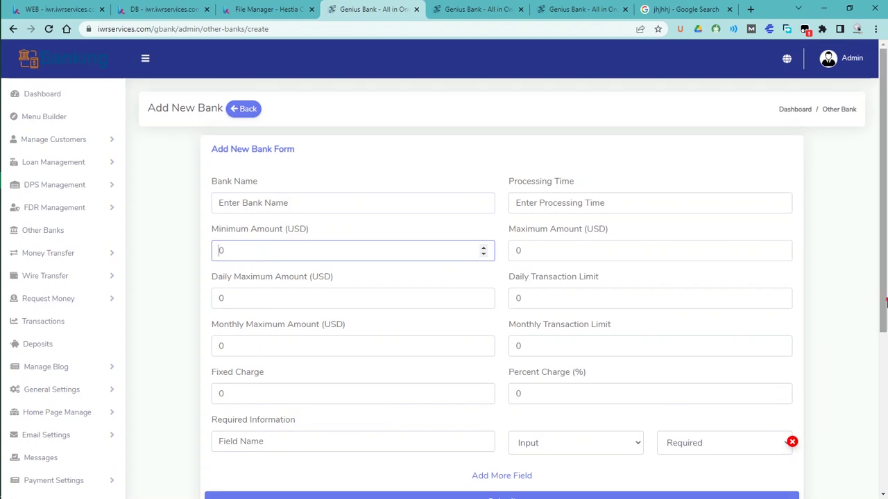
pyautogui.scroll(-2, 886, 364)
pyautogui.scroll(2, 885, 364)
pyautogui.moveTo(880, 258); pyautogui.dragTo(885, 300)
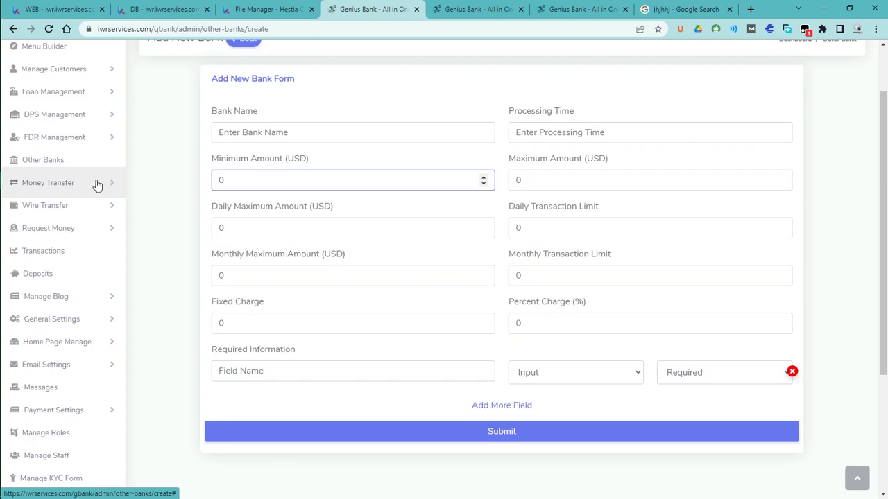
# Expand and collapse the Money Transfer, Wire Transfer and Request Money sidebar submenus.
pyautogui.click(109, 182)
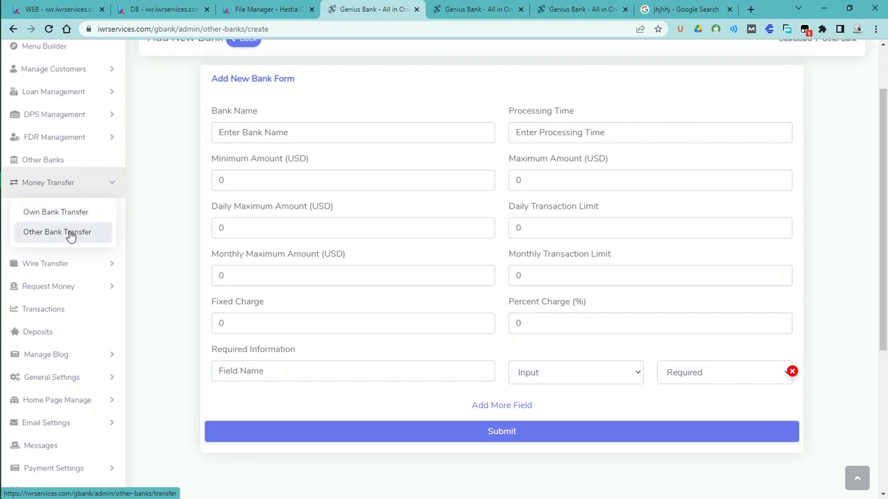
pyautogui.click(115, 182)
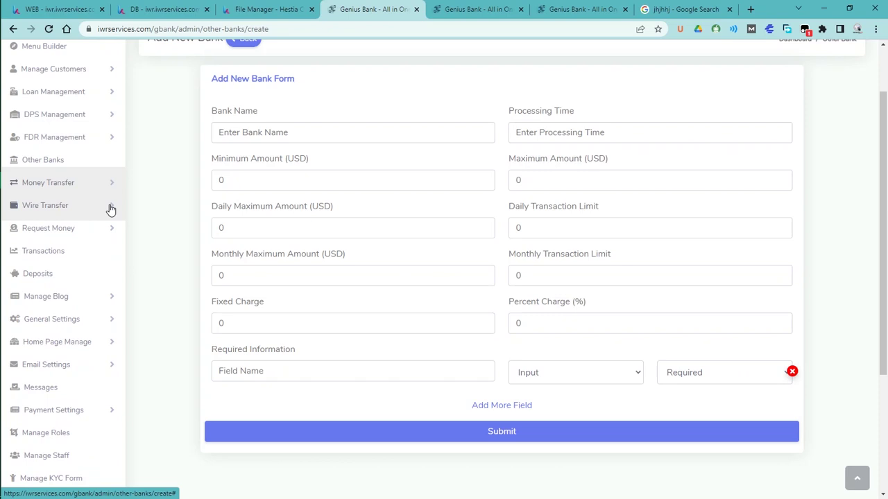
pyautogui.click(110, 207)
pyautogui.click(110, 207)
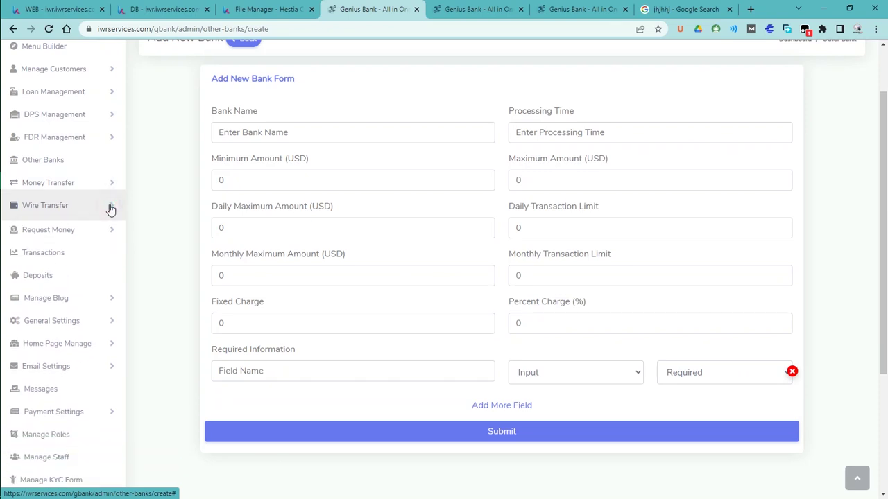
pyautogui.click(113, 231)
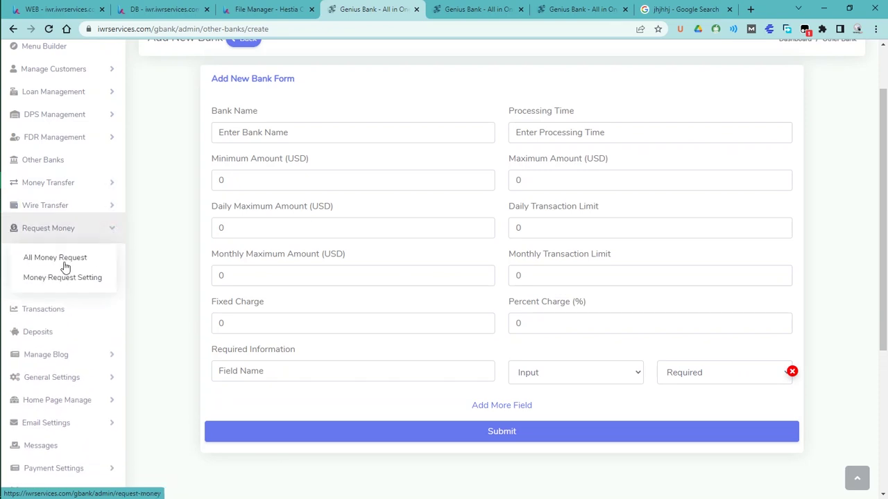
pyautogui.click(114, 228)
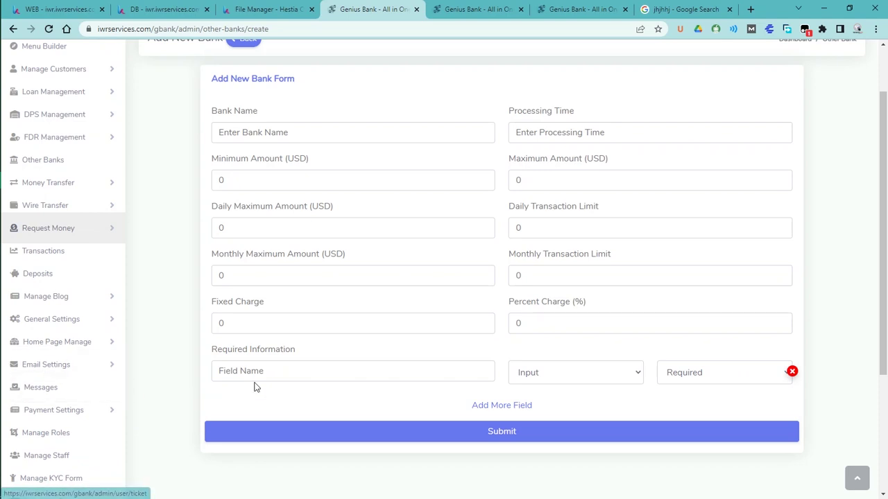
# Open Currencies and Payment Gateways from Payment Settings in new tabs, then go to Hestia's Gbank database.
pyautogui.click(112, 411)
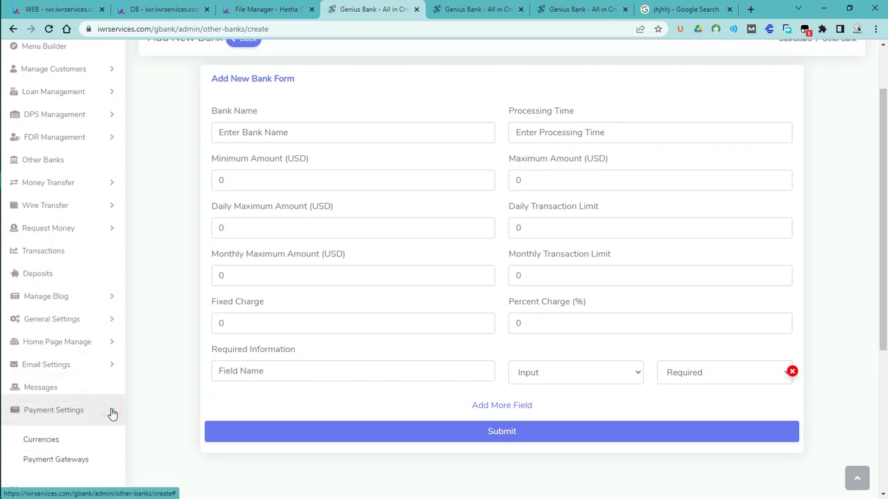
pyautogui.moveTo(885, 270); pyautogui.dragTo(885, 319)
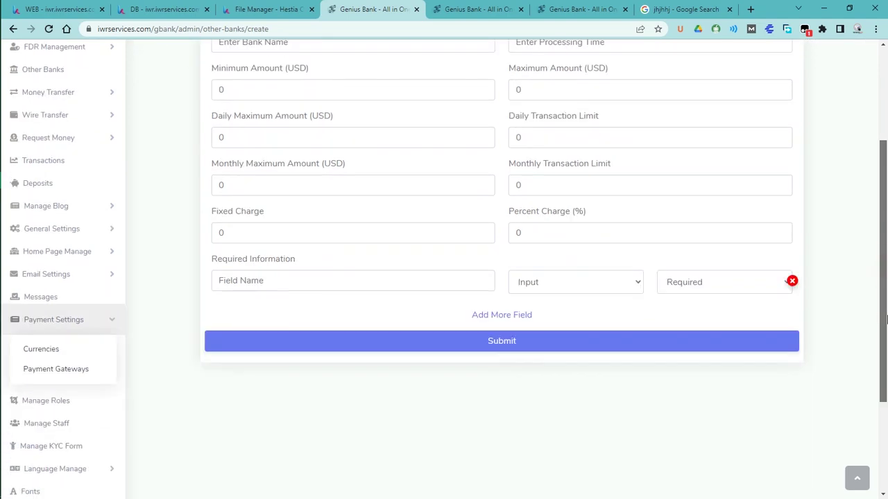
pyautogui.rightClick(41, 350)
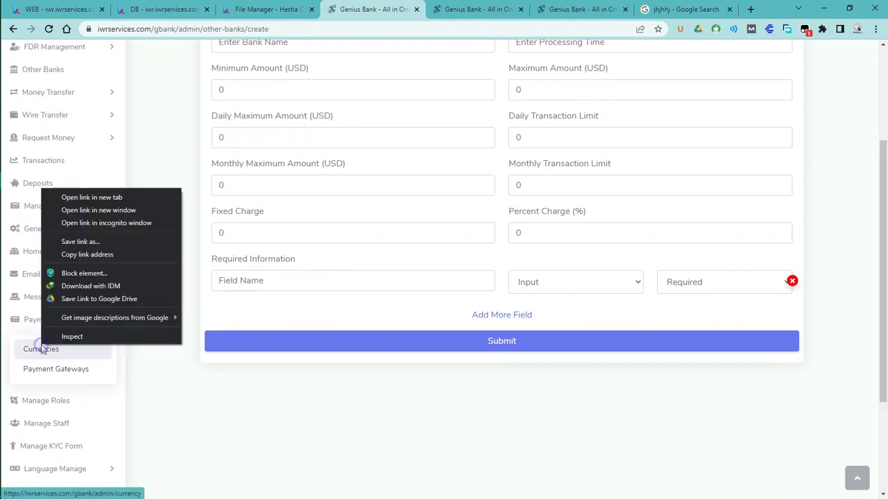
pyautogui.click(106, 200)
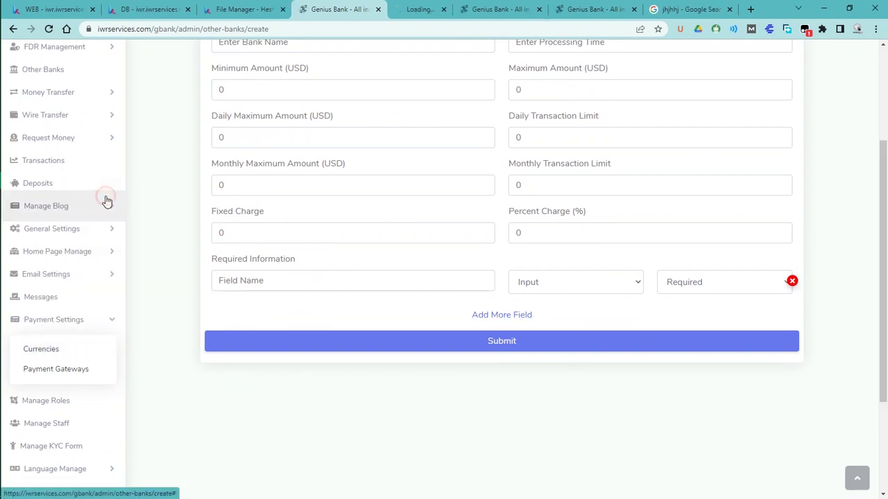
pyautogui.rightClick(70, 378)
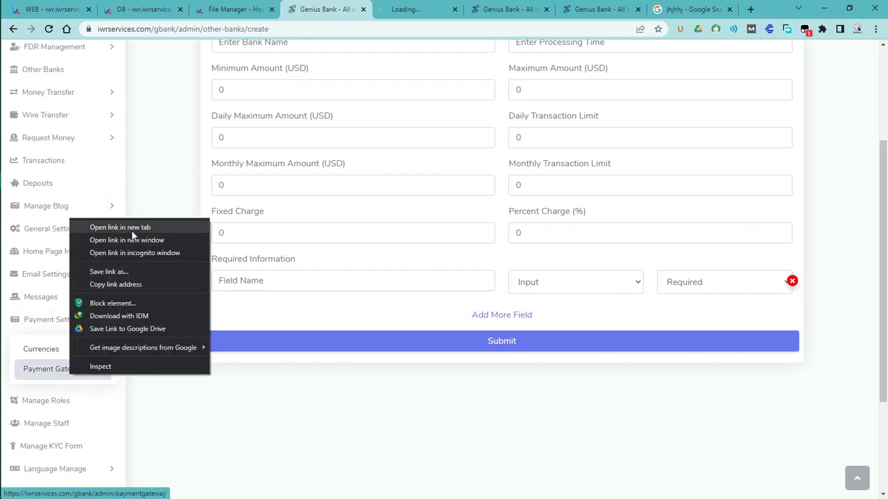
pyautogui.click(133, 233)
pyautogui.click(375, 11)
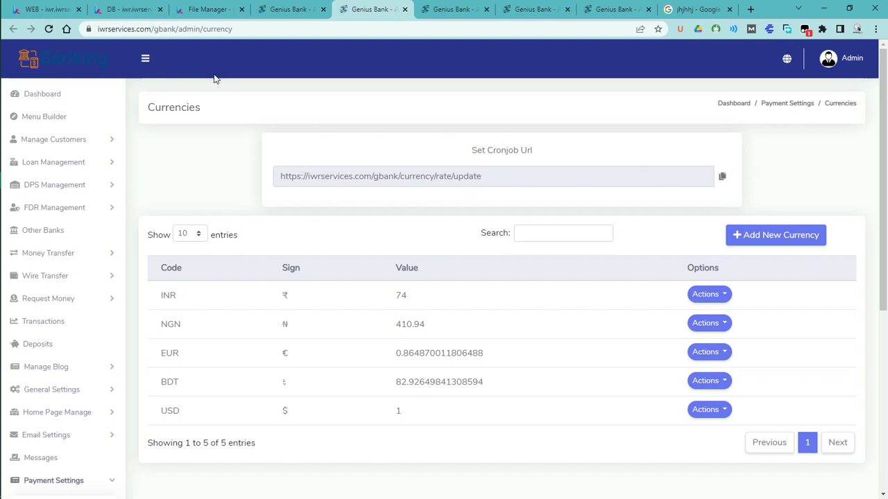
pyautogui.click(119, 9)
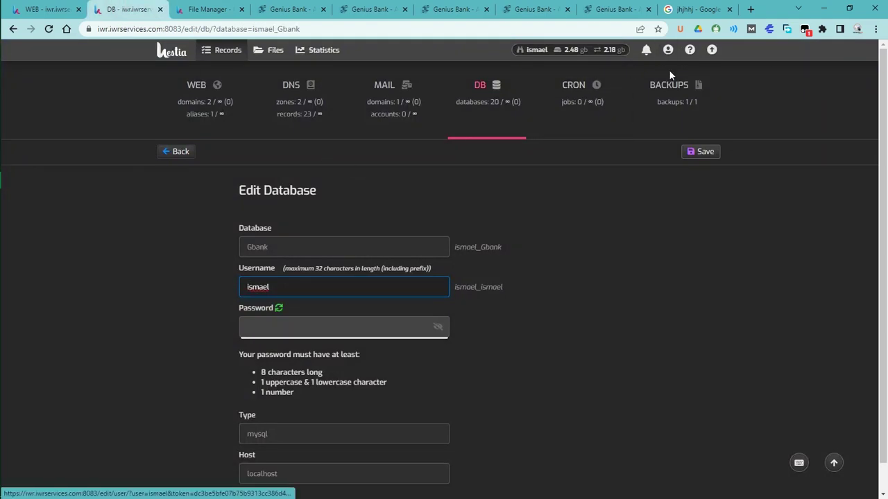
# Open Hestia's CRON section, showing 0 jobs, and begin a new job with Add Job.
pyautogui.click(586, 98)
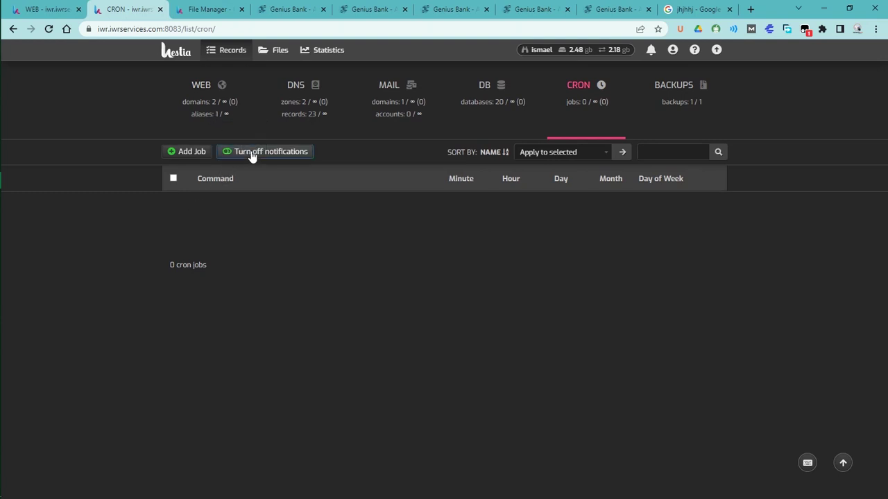
pyautogui.click(189, 158)
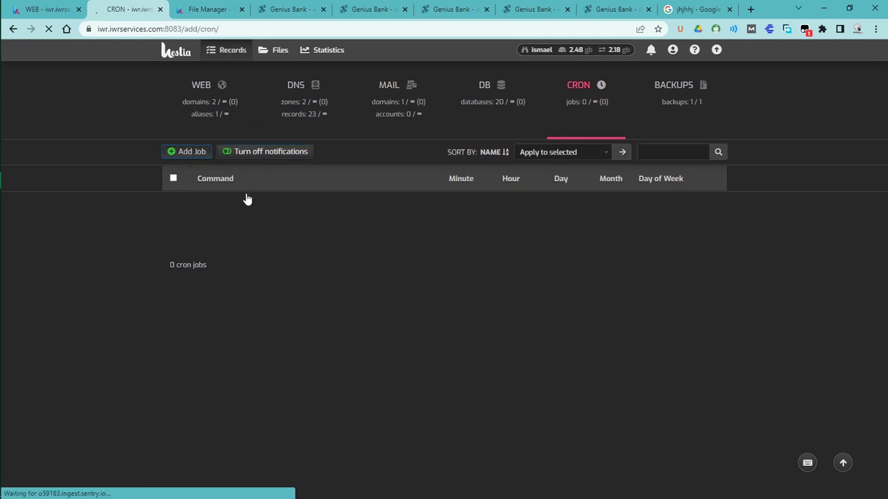
# Paste the currency rate update URL as the cron command, choose HOURLY, then close the tab unsaved.
pyautogui.click(459, 287)
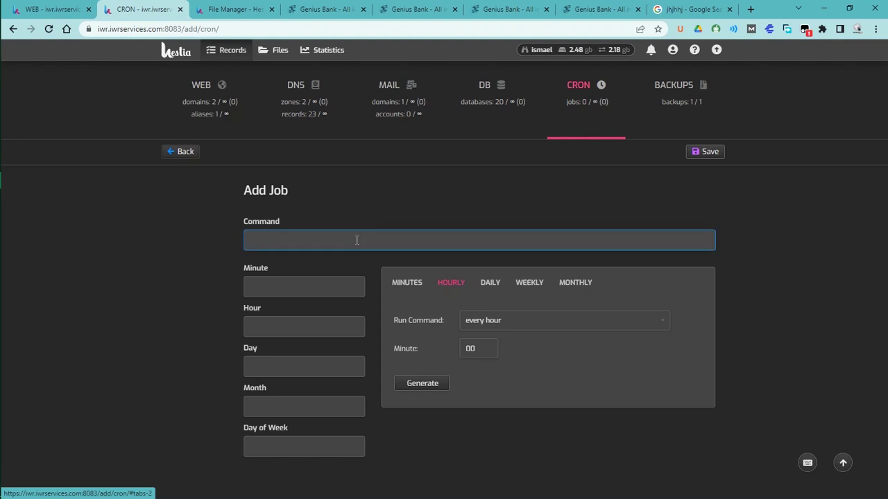
pyautogui.click(357, 240)
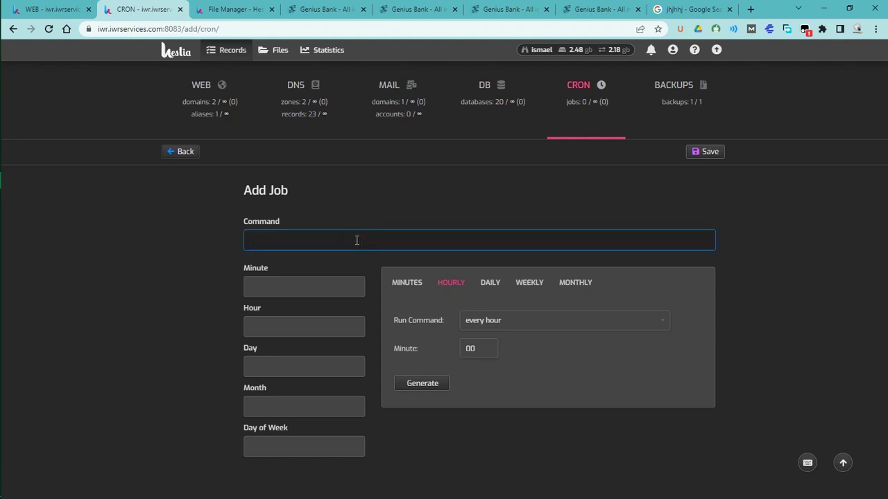
pyautogui.write('https://iwrservices.com/gbank/currency/rate/update')
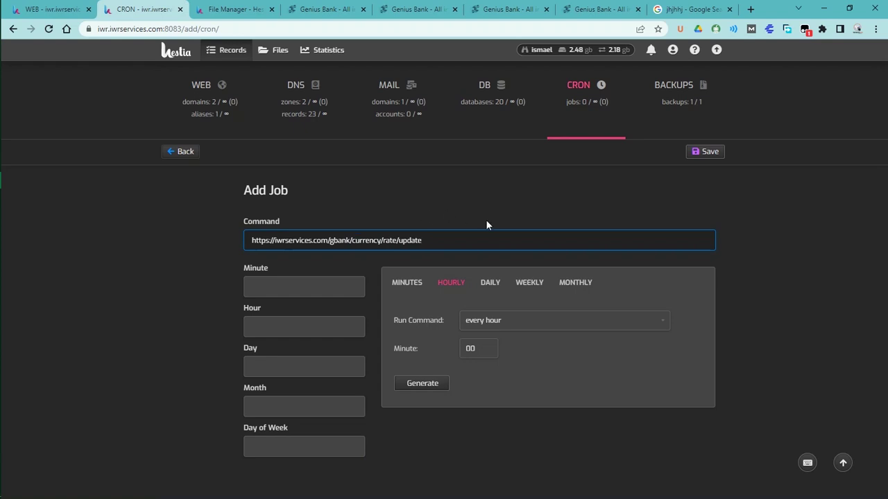
pyautogui.click(531, 284)
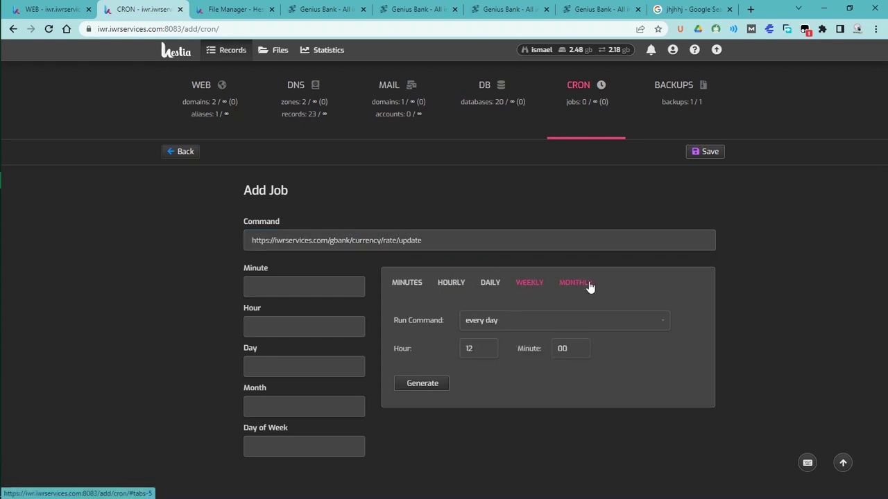
pyautogui.click(589, 284)
pyautogui.click(446, 284)
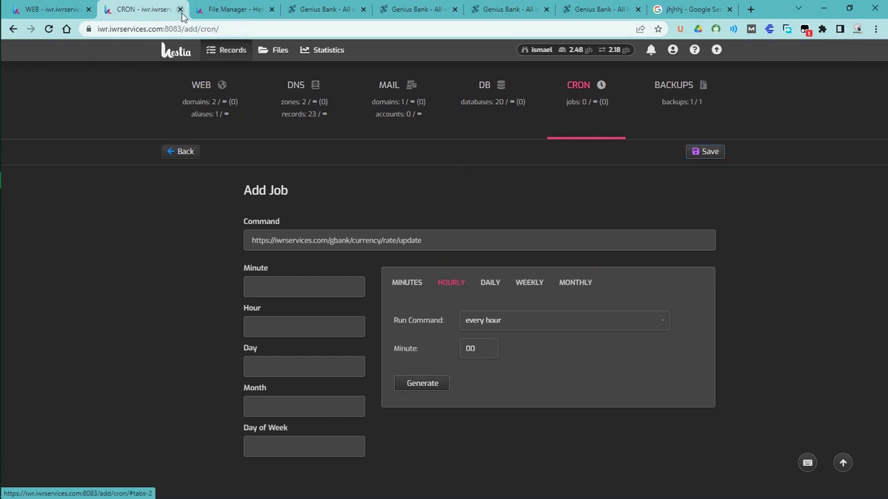
pyautogui.click(181, 10)
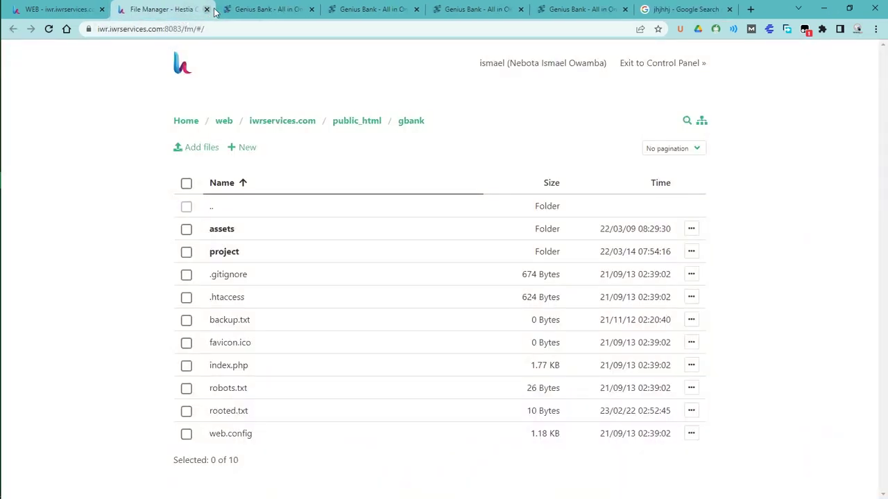
# On the Currencies tab, open Add New Currency and check the Currency Name, sign and Value fields.
pyautogui.click(258, 9)
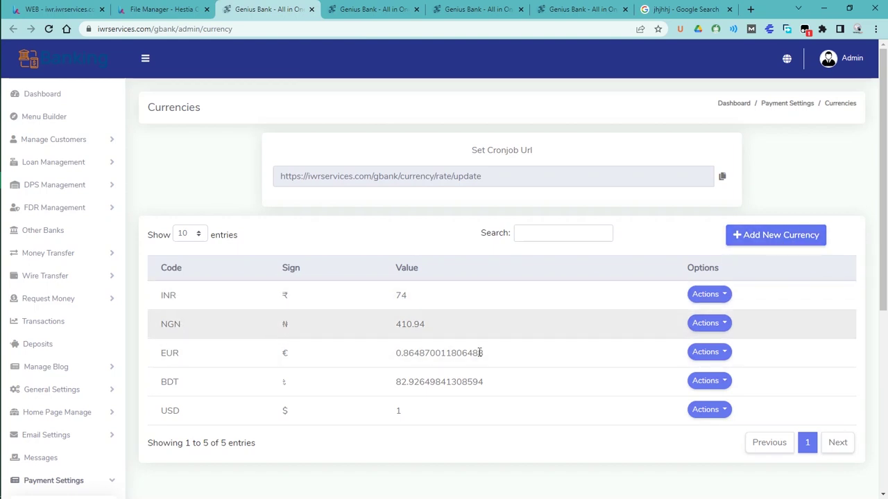
pyautogui.click(756, 236)
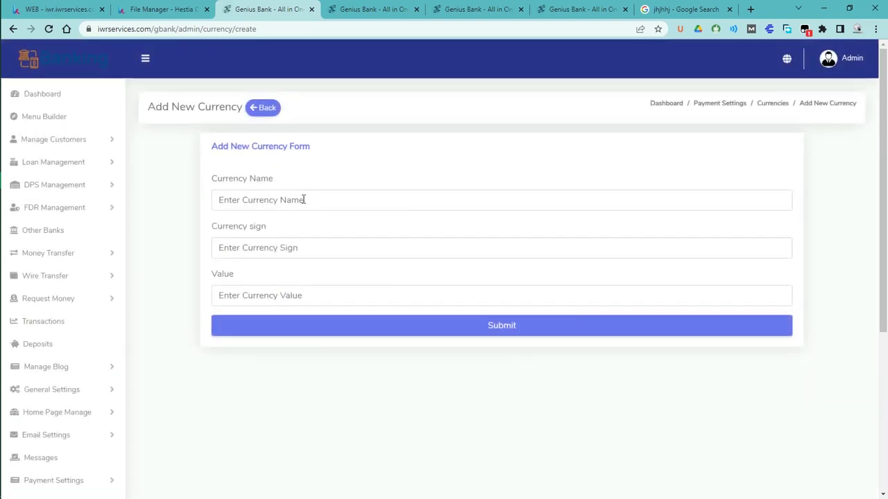
pyautogui.click(303, 200)
pyautogui.click(264, 251)
pyautogui.click(241, 298)
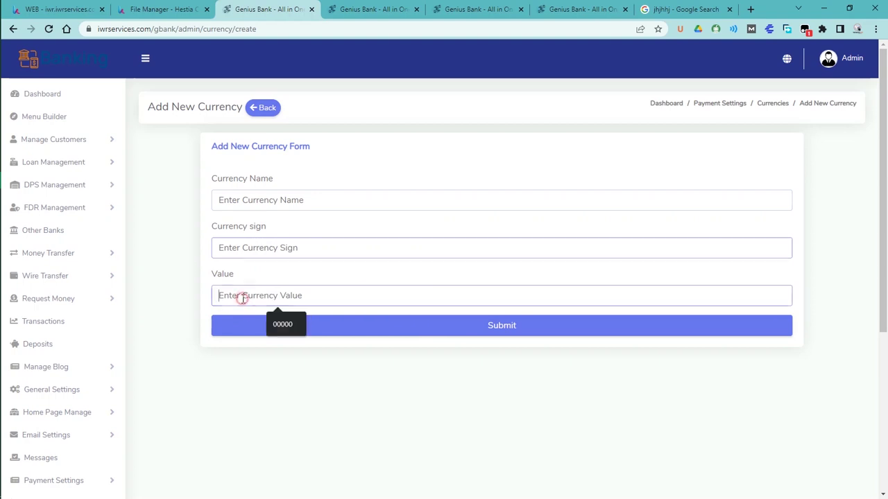
pyautogui.click(297, 395)
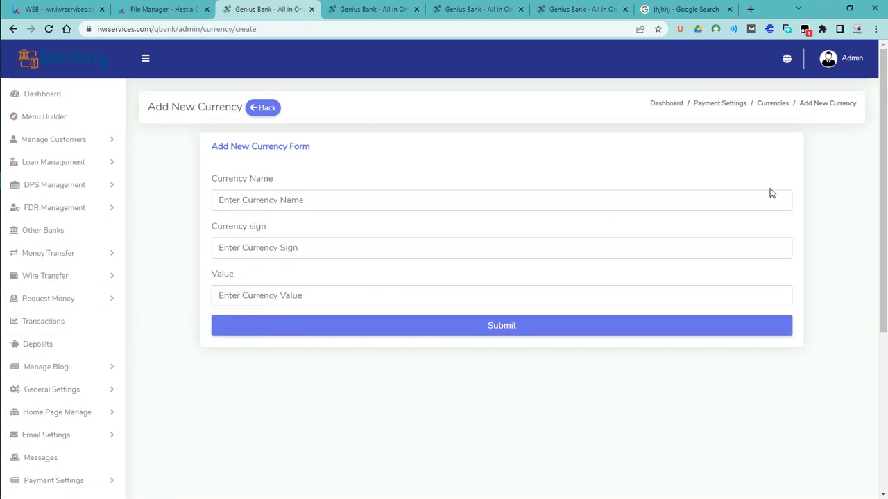
pyautogui.moveTo(884, 195); pyautogui.dragTo(887, 312)
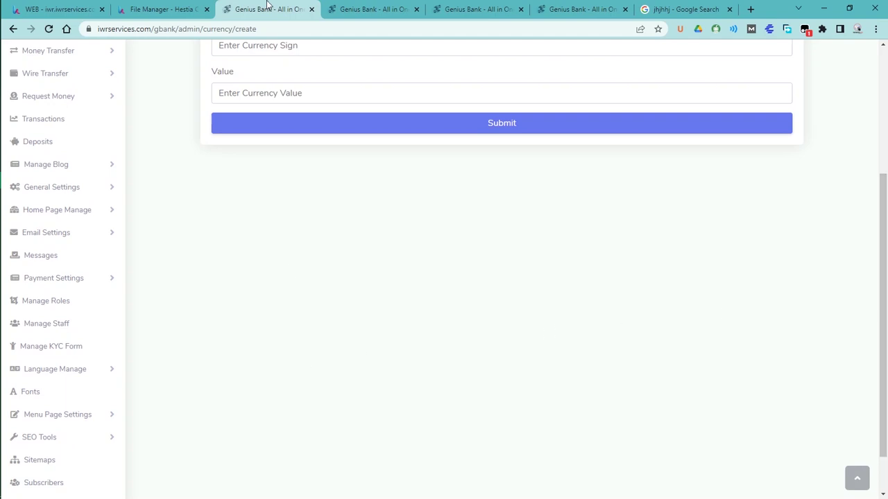
pyautogui.click(314, 11)
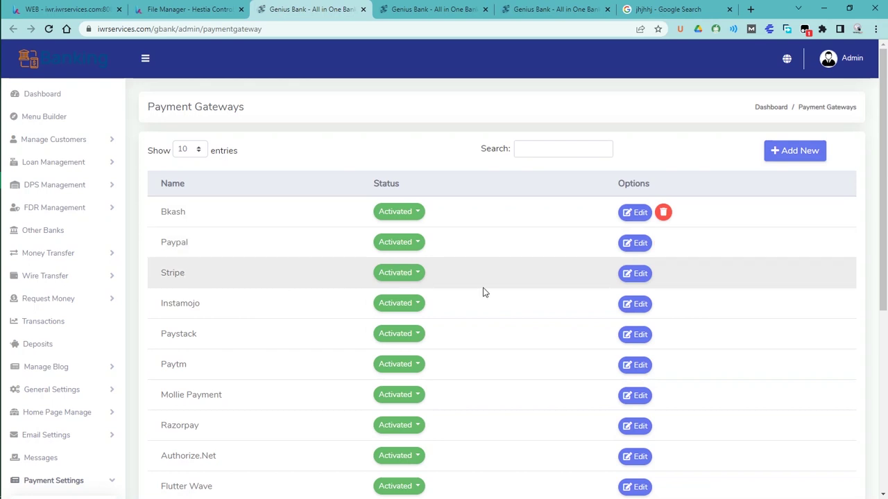
pyautogui.moveTo(883, 185); pyautogui.dragTo(886, 213)
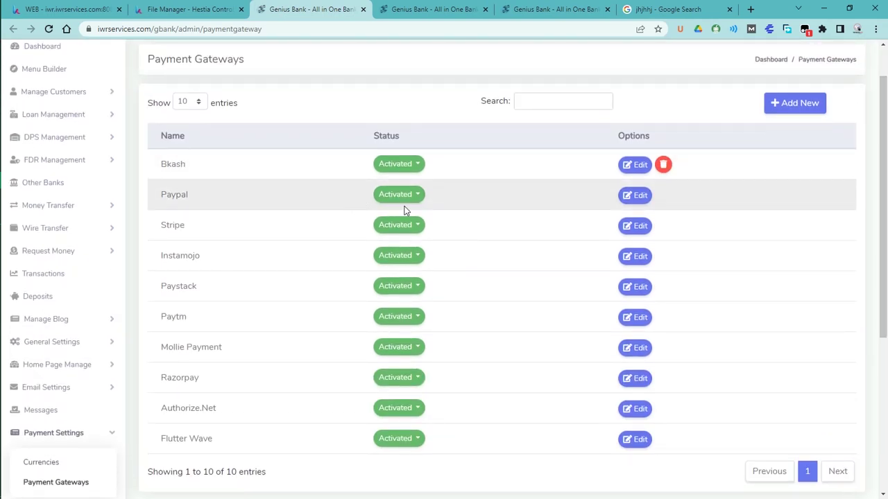
pyautogui.click(641, 197)
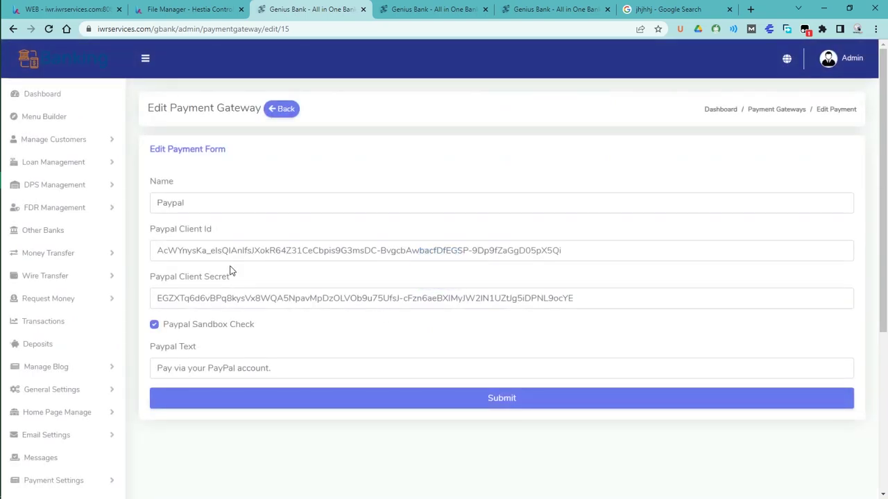
pyautogui.click(238, 252)
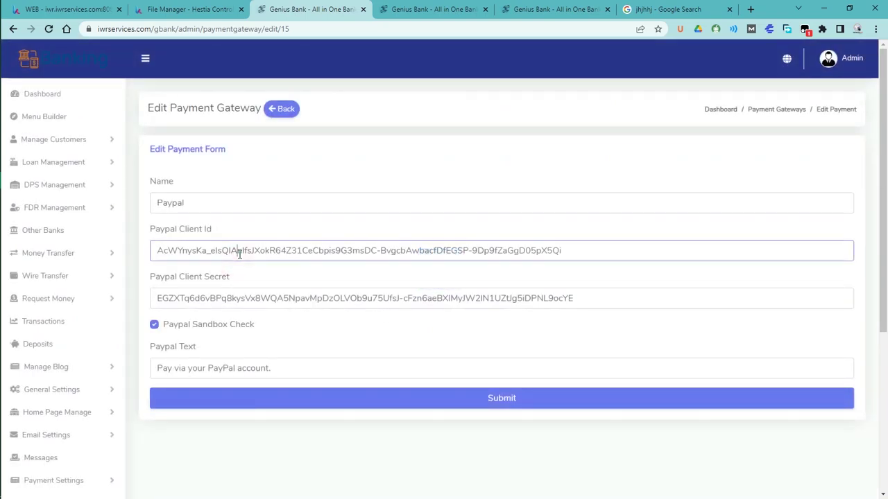
pyautogui.click(317, 244)
pyautogui.click(284, 294)
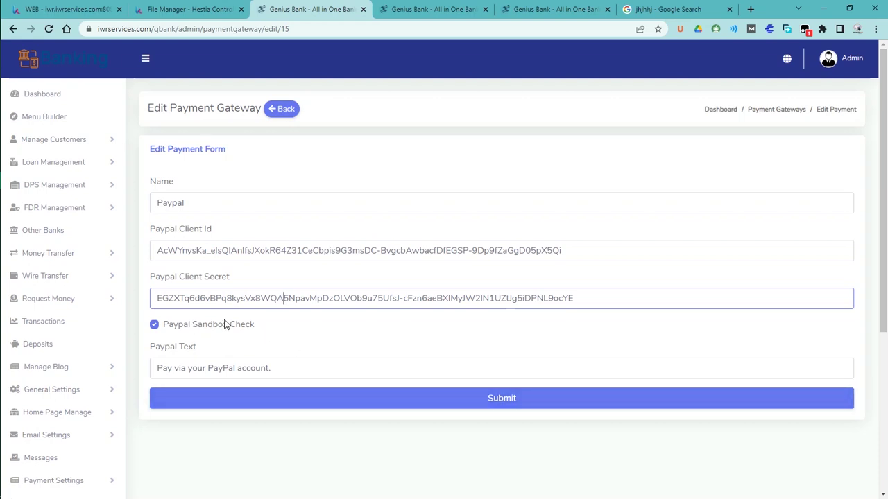
pyautogui.click(226, 249)
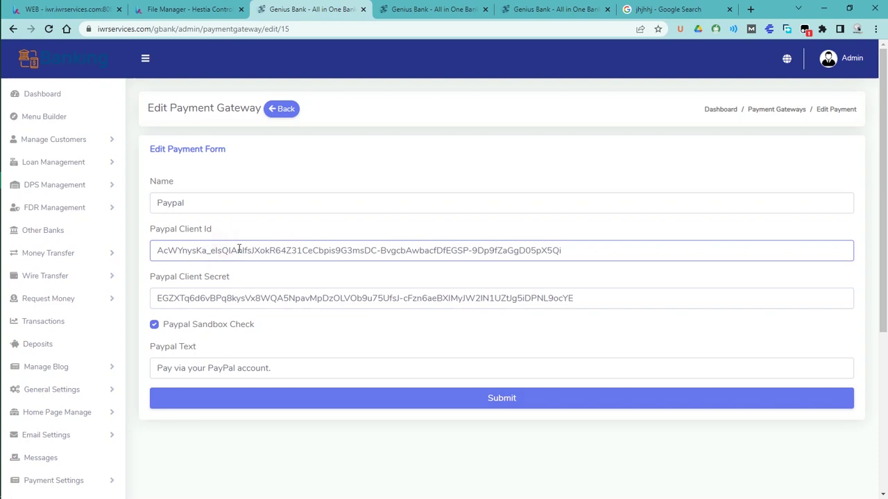
pyautogui.click(283, 110)
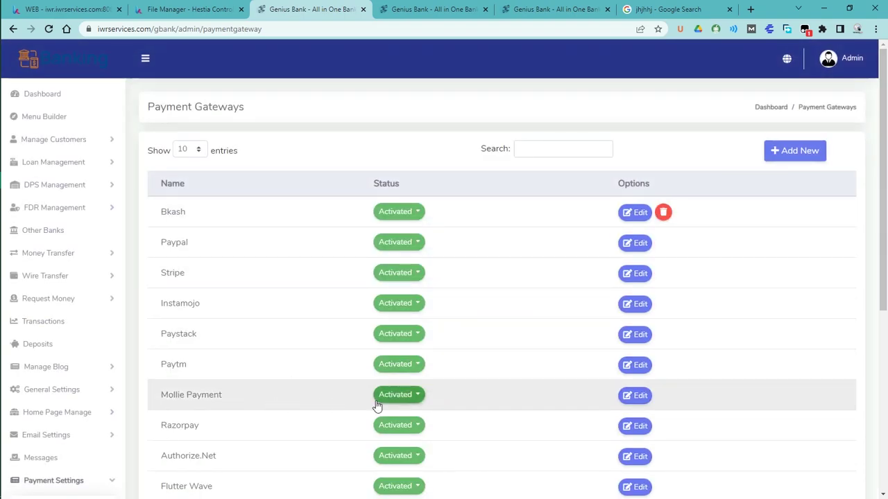
pyautogui.scroll(-3, 885, 306)
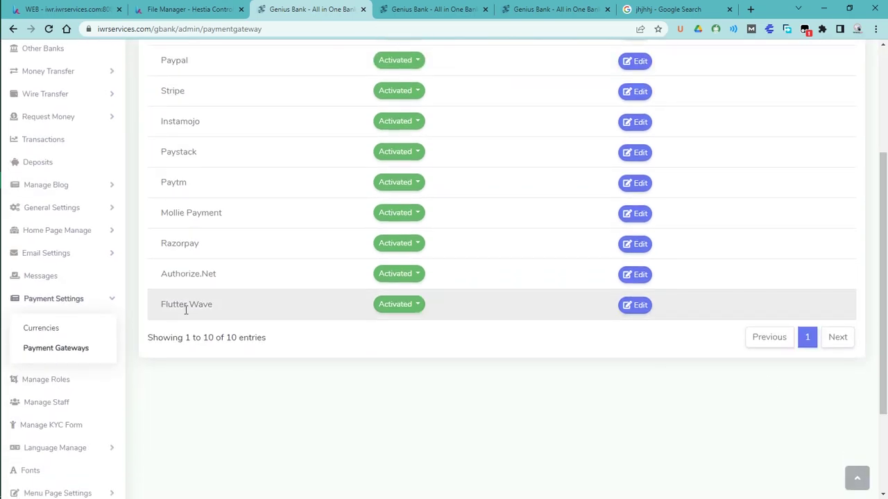
pyautogui.scroll(3, 885, 208)
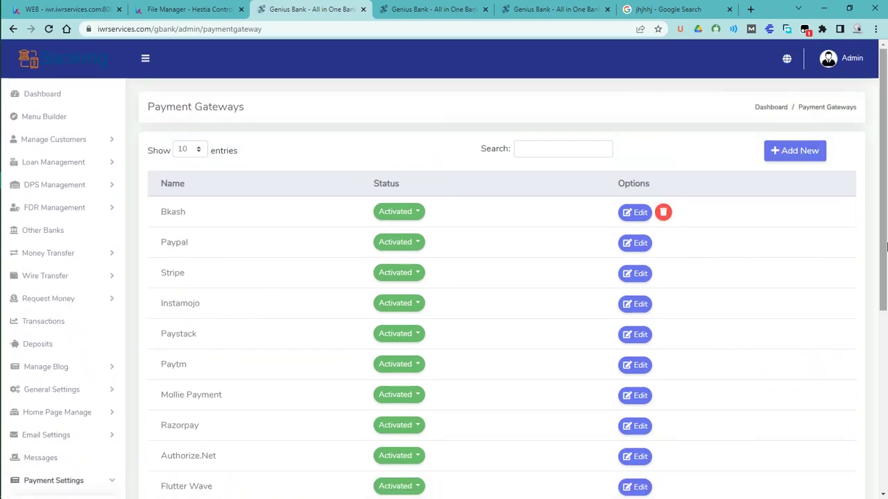
pyautogui.scroll(-4, 886, 393)
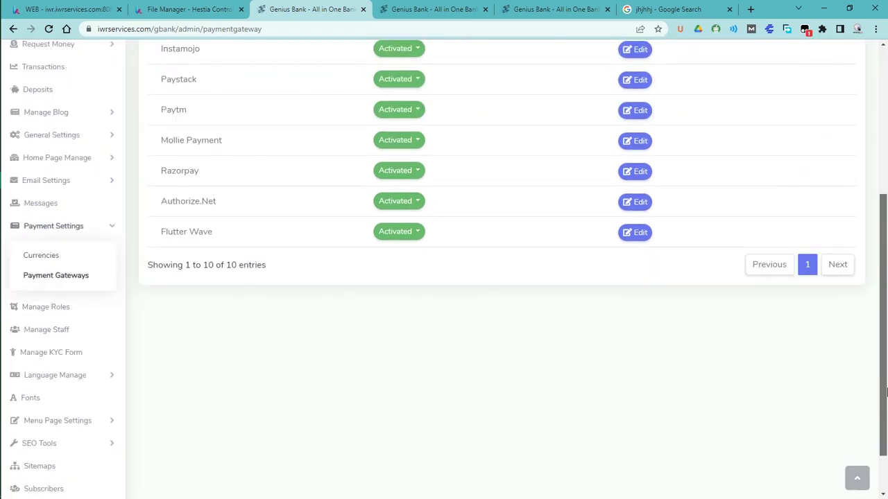
# Open Flutter Wave's gateway settings and review its Public Key and Secret Key fields.
pyautogui.click(638, 234)
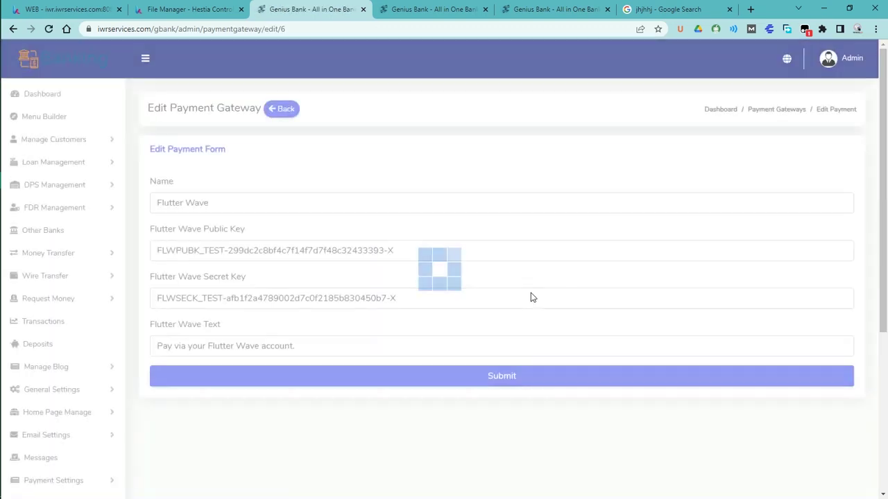
pyautogui.click(263, 250)
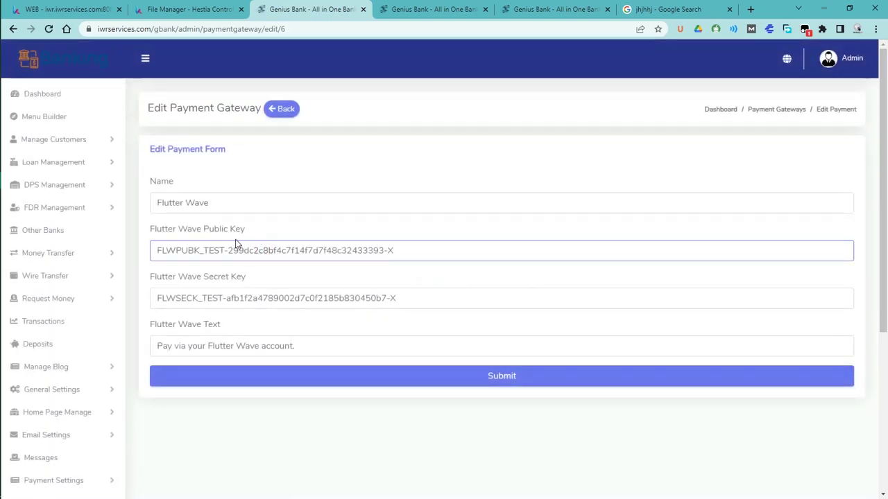
pyautogui.click(213, 299)
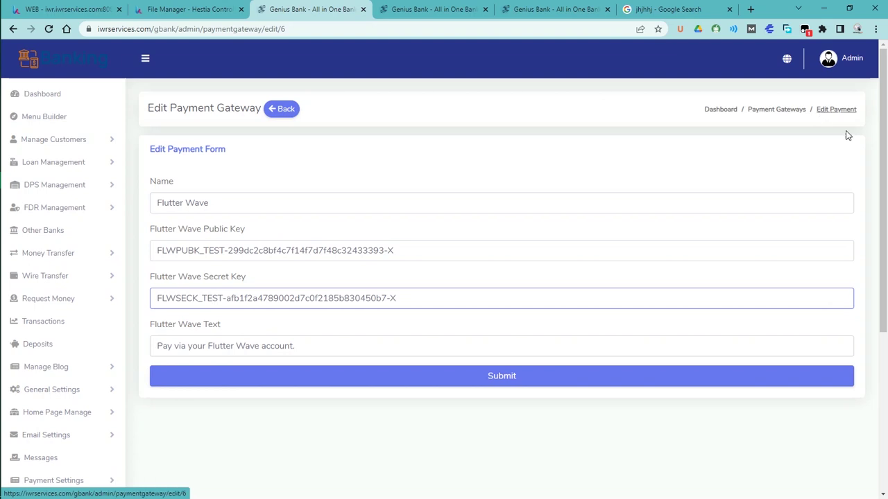
pyautogui.moveTo(885, 156); pyautogui.dragTo(885, 195)
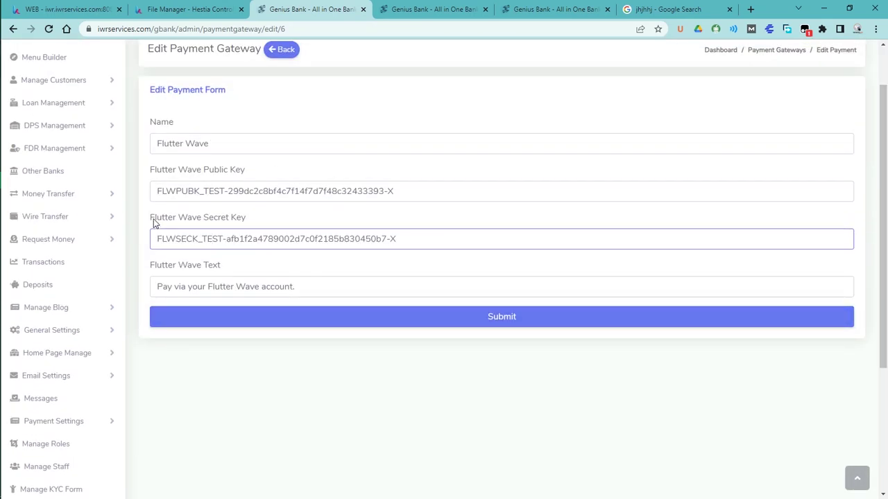
# Close the Flutter Wave, Website Contents and homepage tabs, leaving Google results for 'jhjhhj'.
pyautogui.click(363, 9)
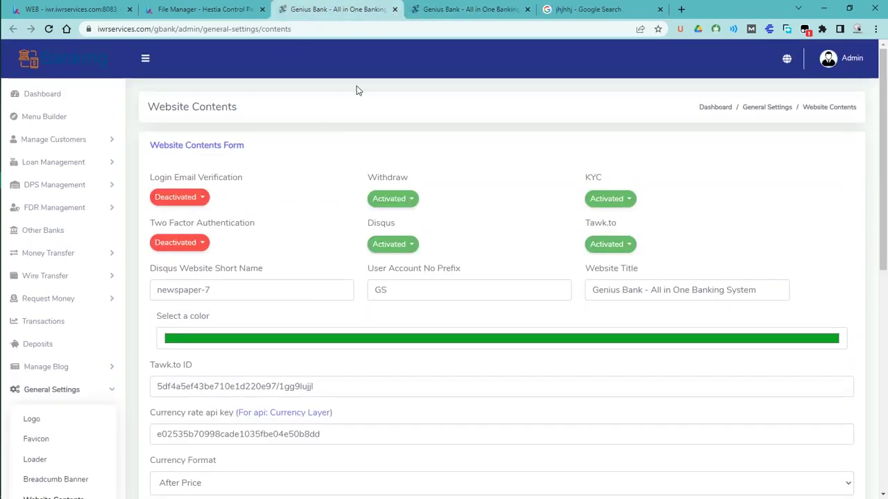
pyautogui.click(395, 12)
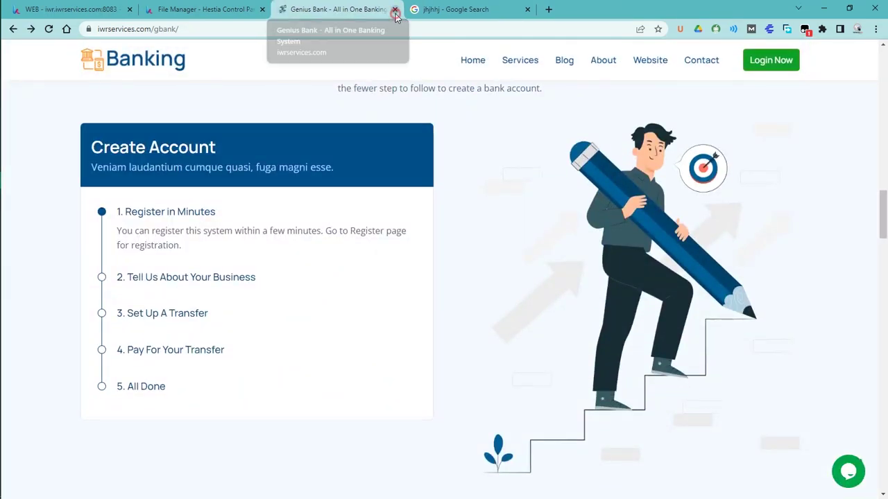
pyautogui.click(395, 12)
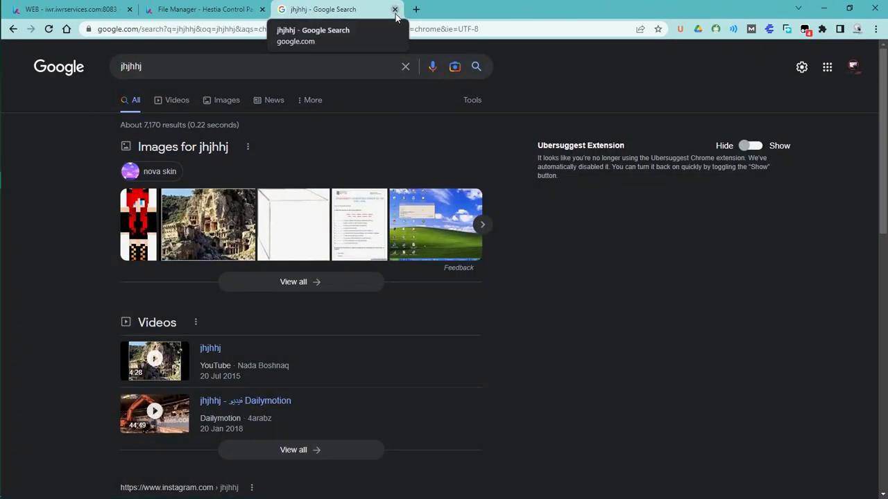
pyautogui.click(531, 24)
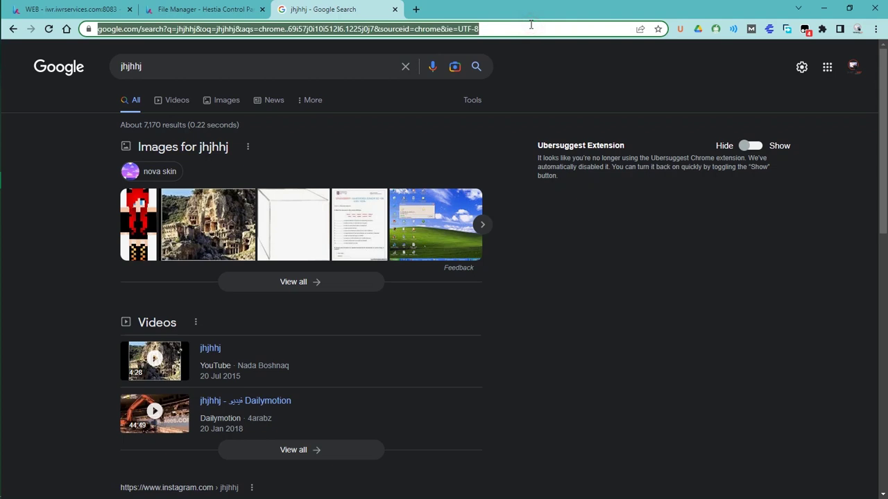
# Reopen the recently closed Genius Bank tab from the tab-search list.
pyautogui.click(796, 10)
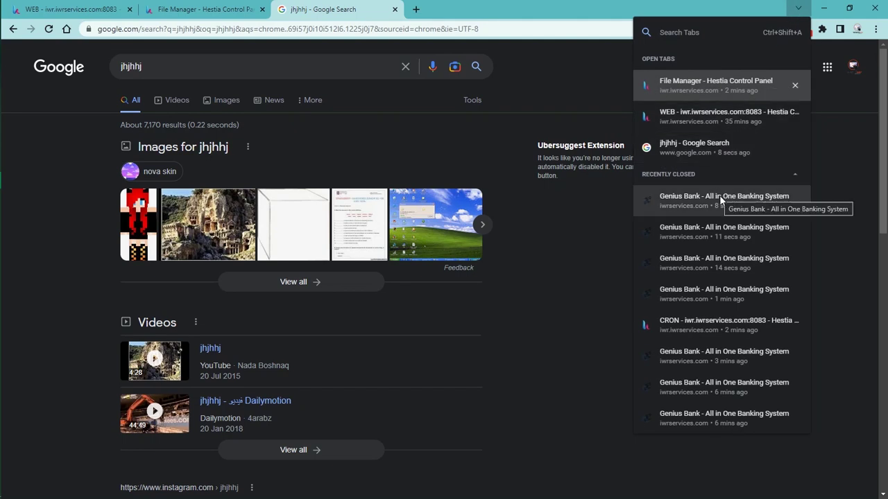
pyautogui.click(720, 250)
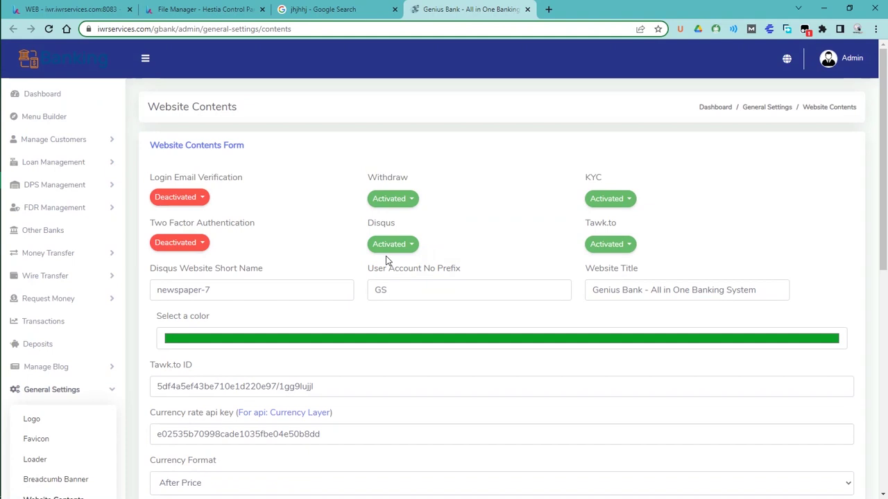
# Open Manage Roles and Manage Staff from the sidebar, each in a new browser tab.
pyautogui.click(886, 360)
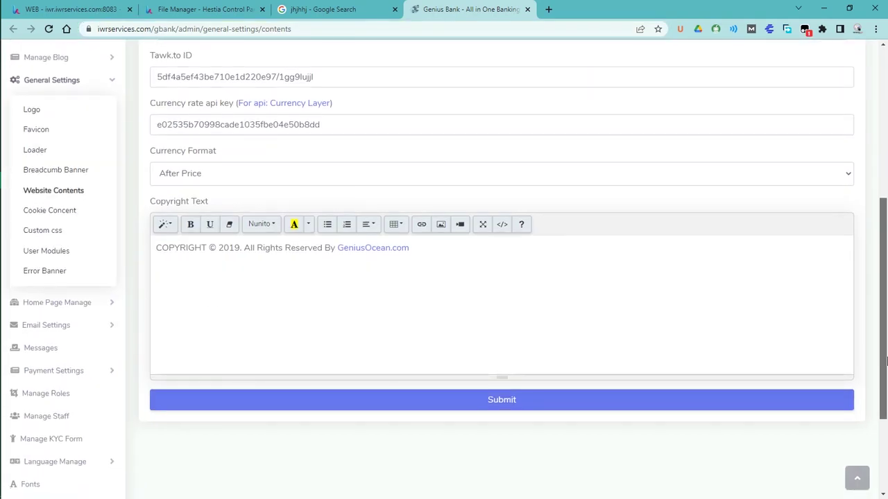
pyautogui.rightClick(45, 399)
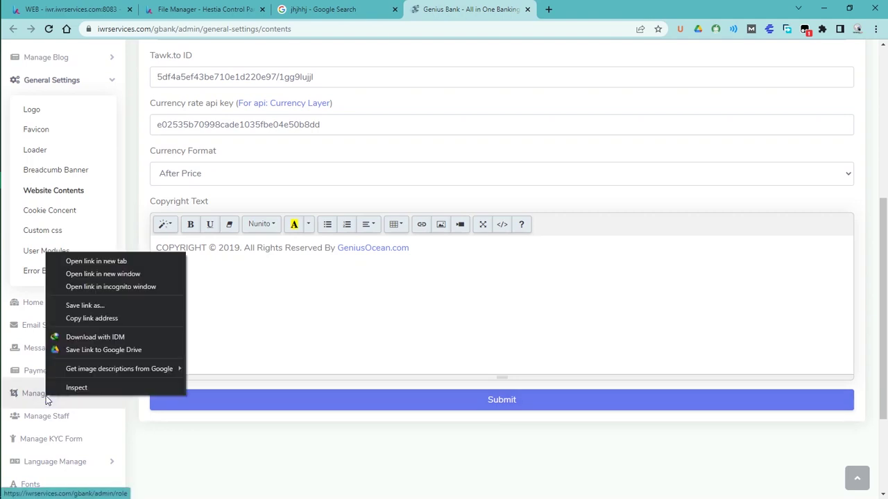
pyautogui.click(105, 263)
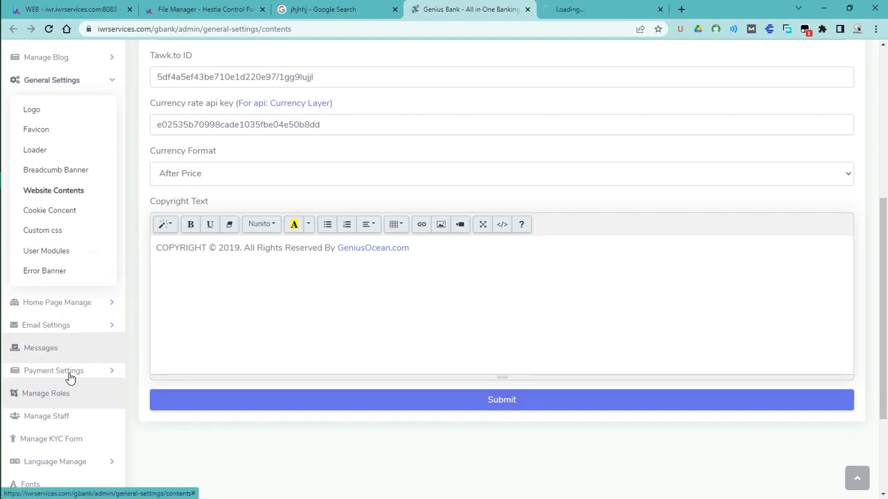
pyautogui.rightClick(73, 423)
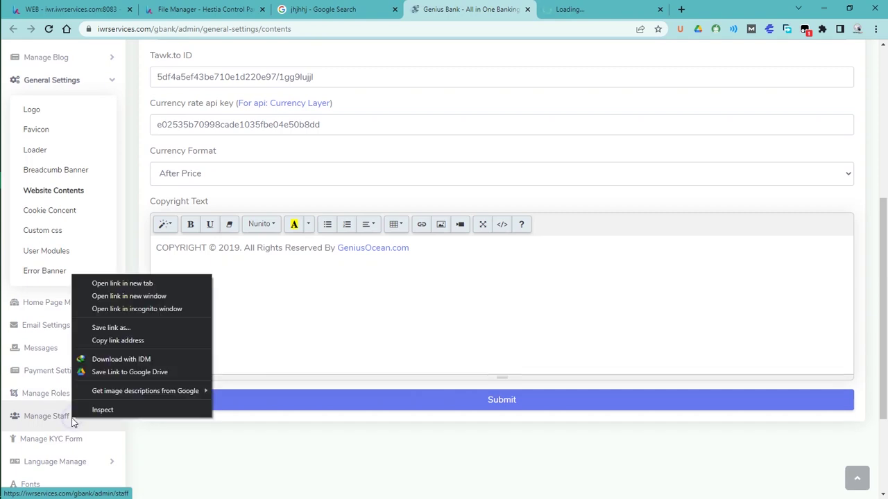
pyautogui.click(138, 283)
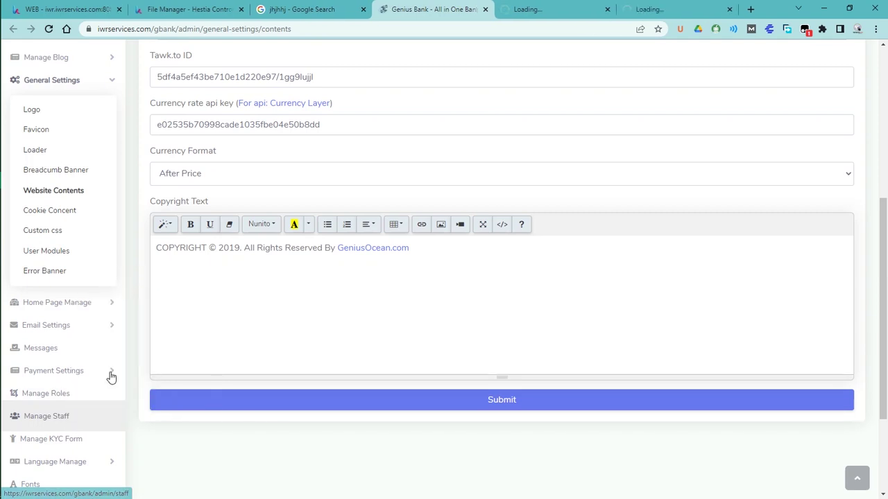
# Open Manage KYC Form in a new tab, then switch to the Manage Roles tab.
pyautogui.rightClick(83, 443)
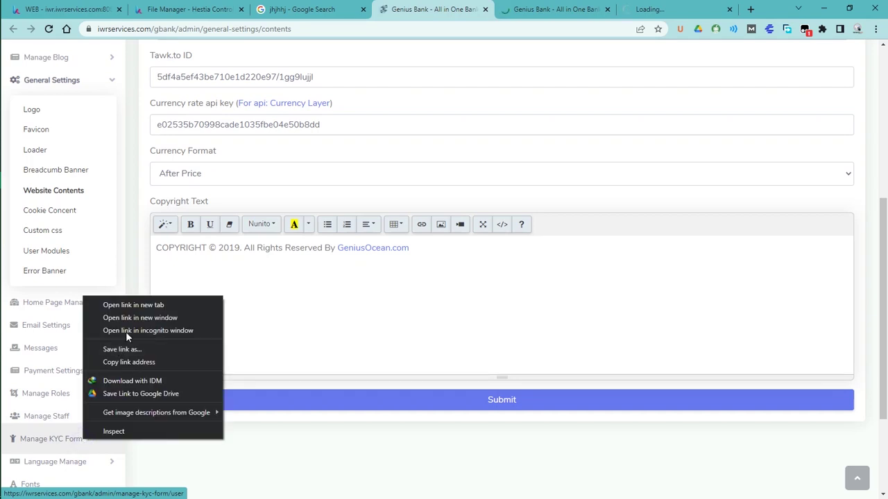
pyautogui.click(154, 303)
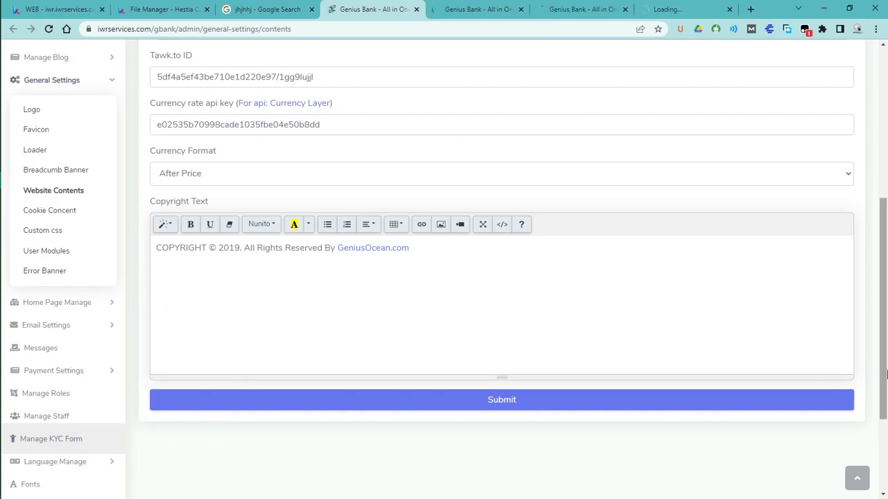
pyautogui.moveTo(884, 412); pyautogui.dragTo(884, 470)
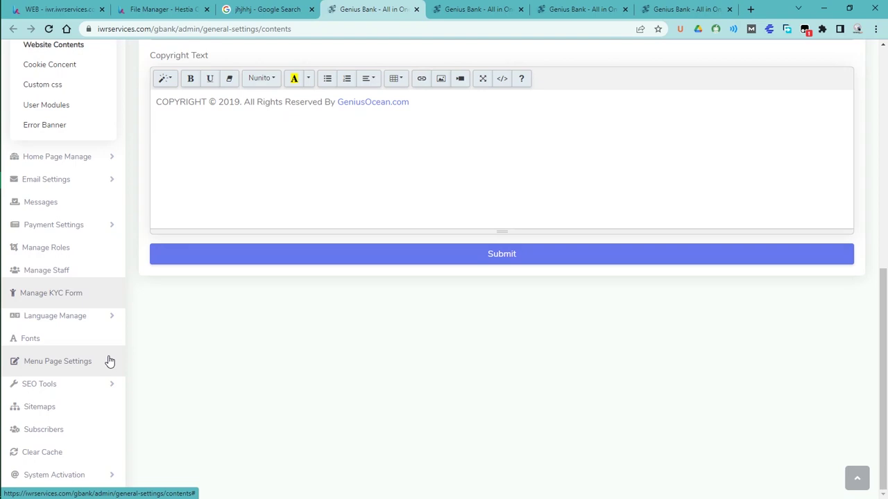
pyautogui.click(462, 9)
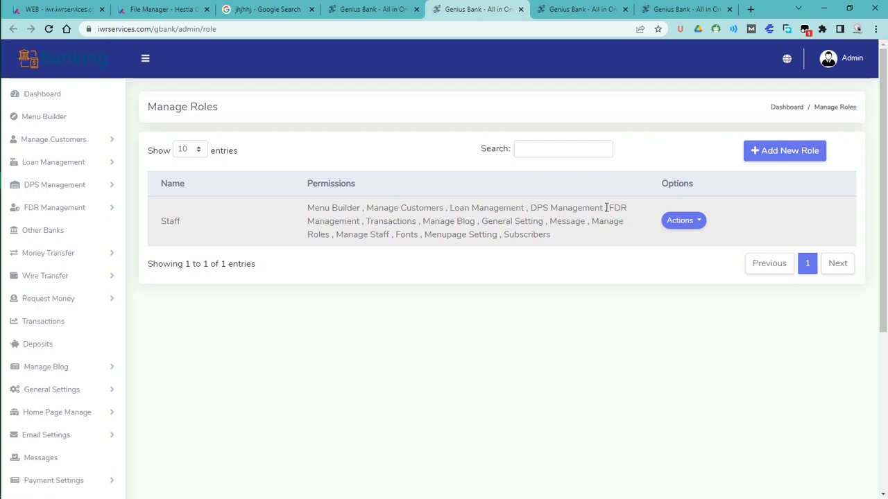
# Open the Add New Role form, look through its permission list, reload it, then close that tab.
pyautogui.click(779, 156)
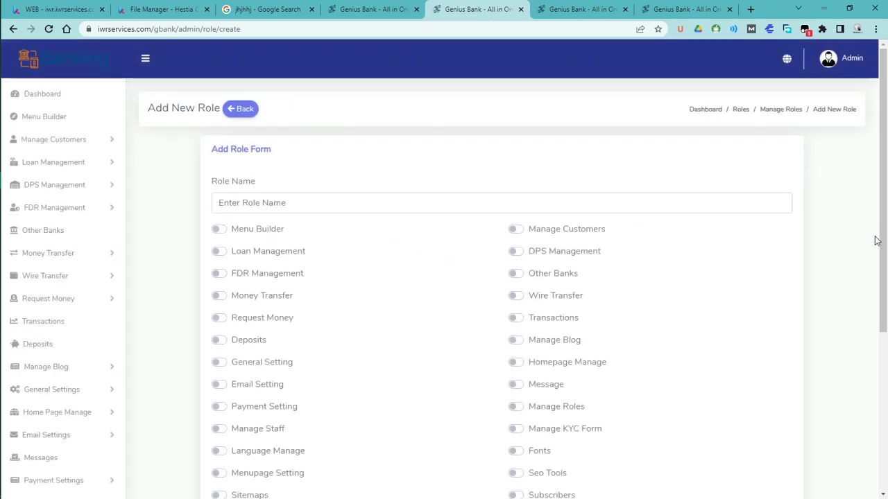
pyautogui.scroll(-3, 887, 239)
pyautogui.scroll(3, 887, 236)
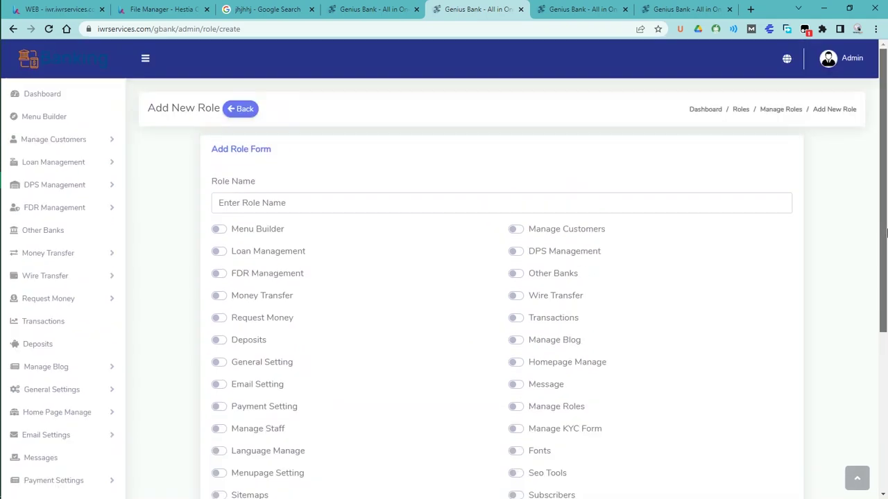
pyautogui.moveTo(887, 235); pyautogui.dragTo(886, 332)
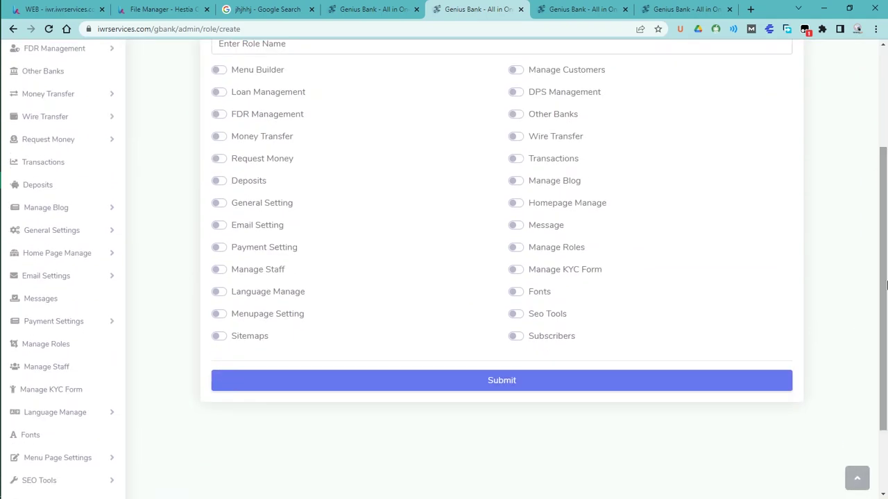
pyautogui.scroll(1, 887, 284)
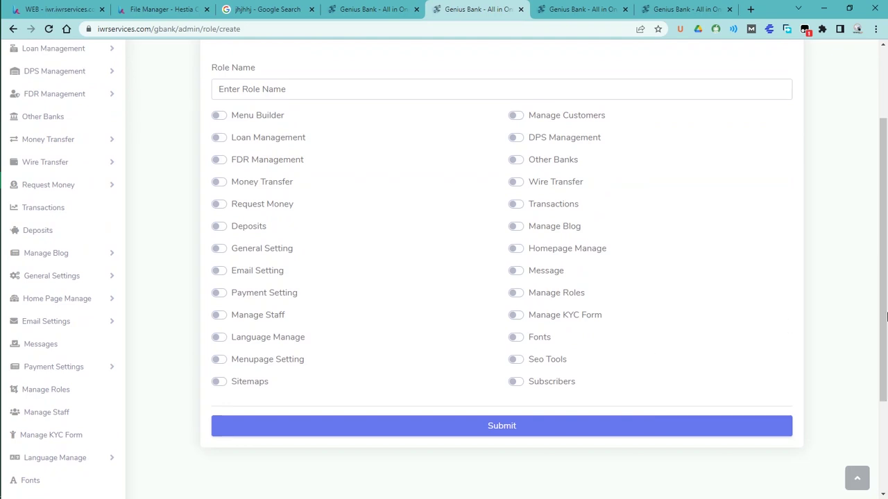
pyautogui.press('F5')
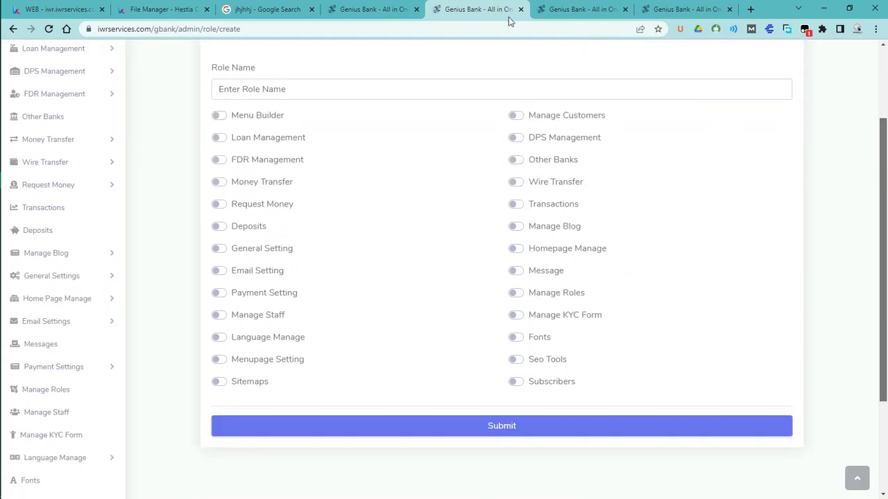
pyautogui.click(521, 10)
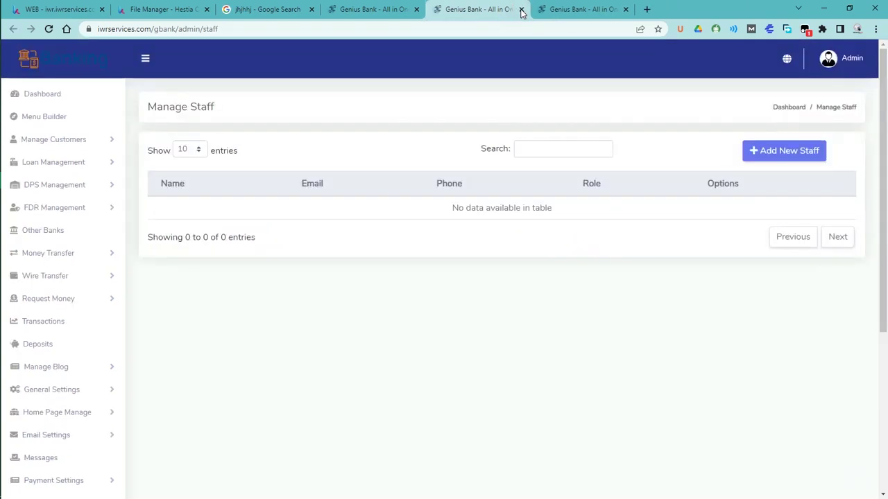
# Open the Add New Staff form and check the Select Role dropdown's choices without picking one.
pyautogui.click(784, 159)
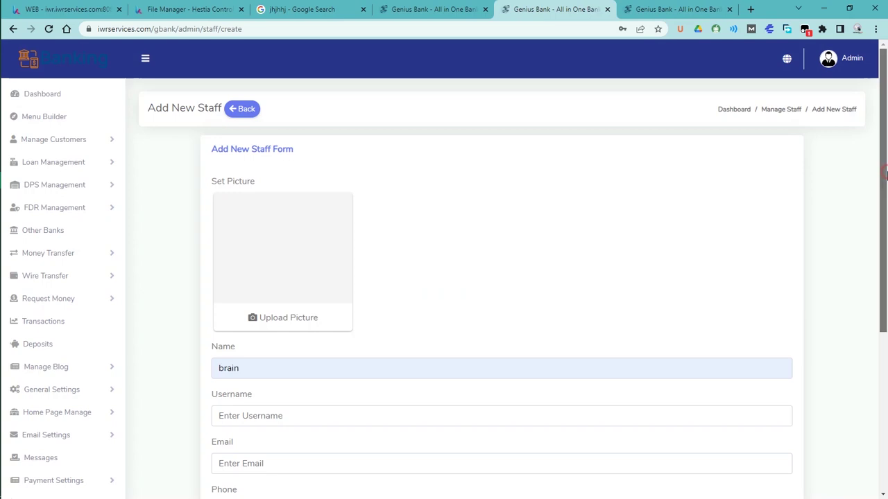
pyautogui.moveTo(885, 174)
pyautogui.mouseDown()
pyautogui.moveTo(886, 275)
pyautogui.moveTo(883, 160)
pyautogui.mouseUp()
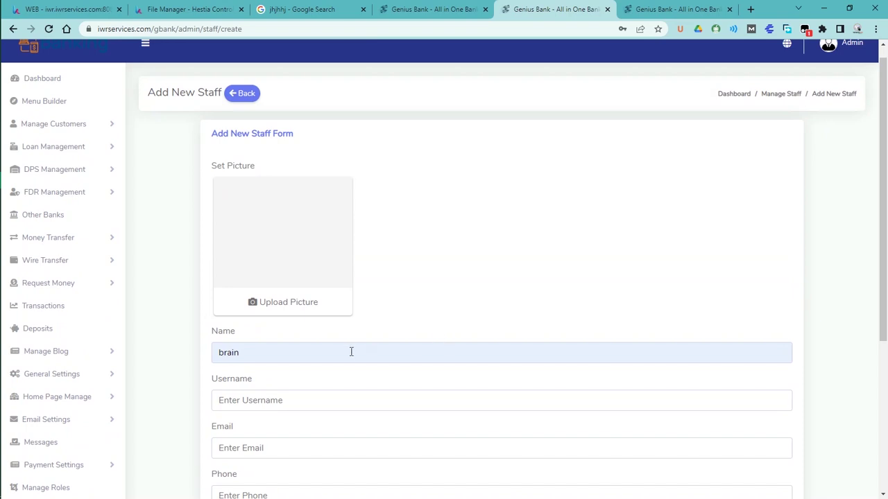
pyautogui.moveTo(884, 154); pyautogui.dragTo(885, 298)
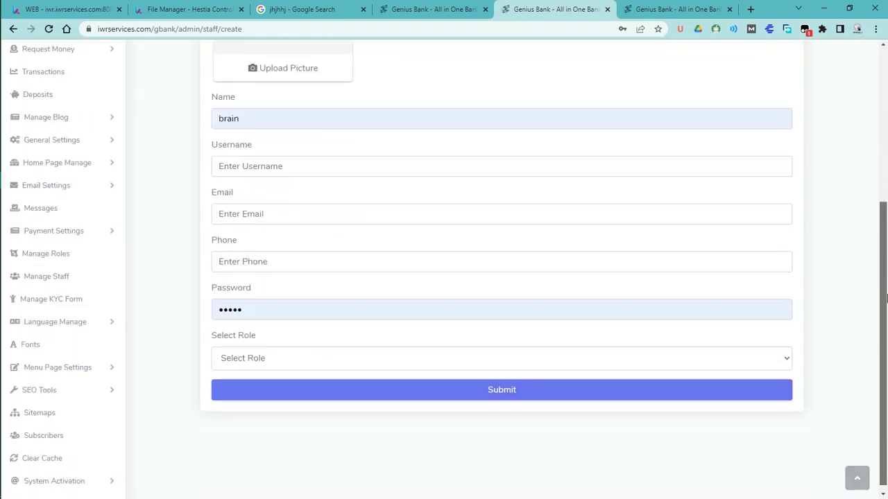
pyautogui.click(247, 365)
pyautogui.click(247, 365)
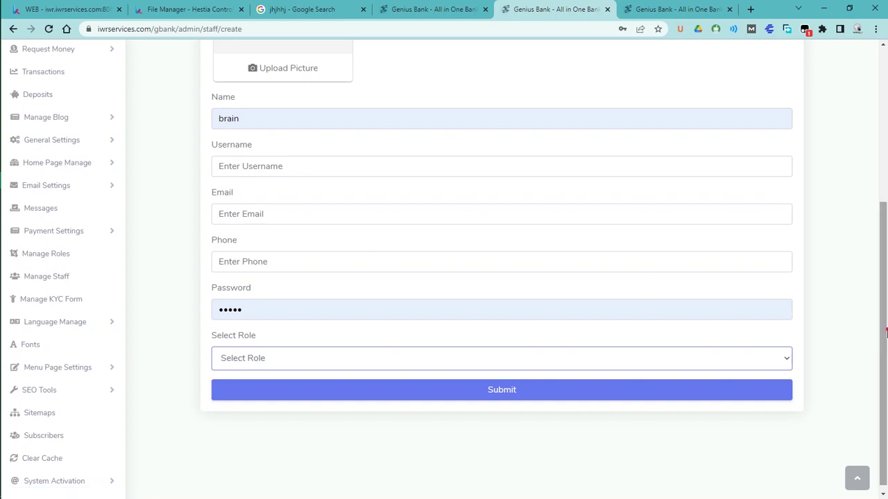
pyautogui.moveTo(885, 329); pyautogui.dragTo(886, 177)
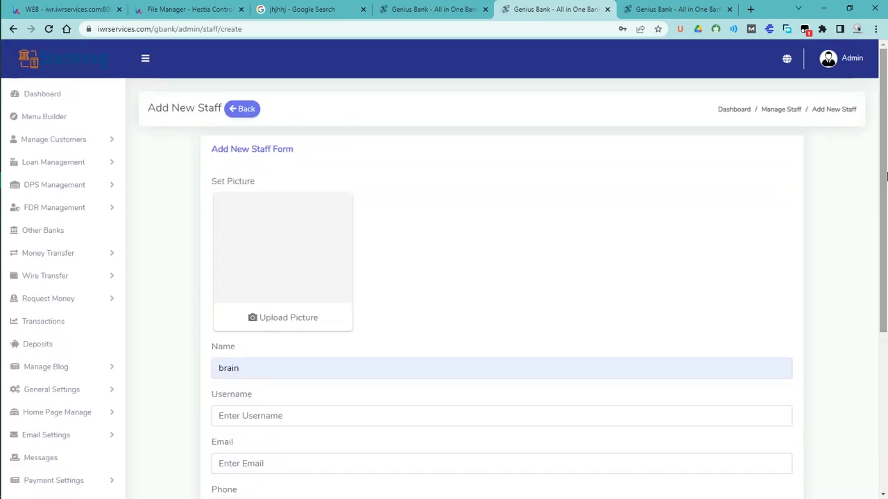
# Collapse the side navigation to icons only, then switch to the User KYC Form tab.
pyautogui.click(154, 60)
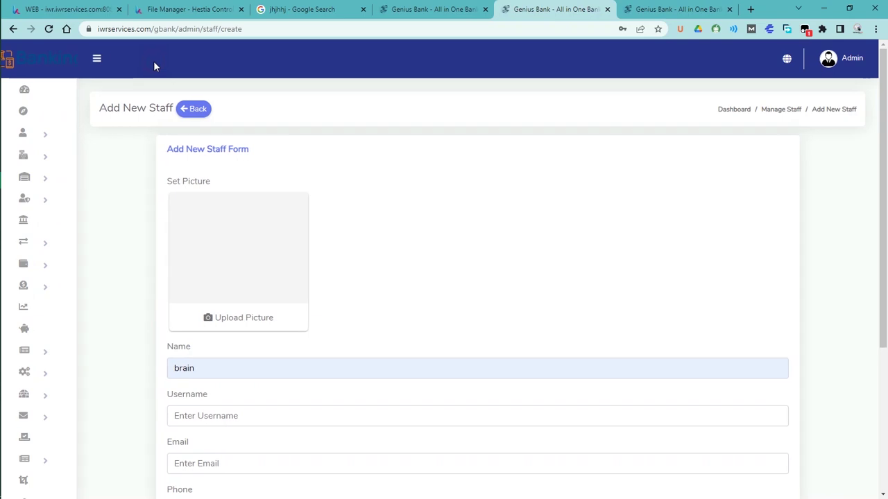
pyautogui.click(80, 59)
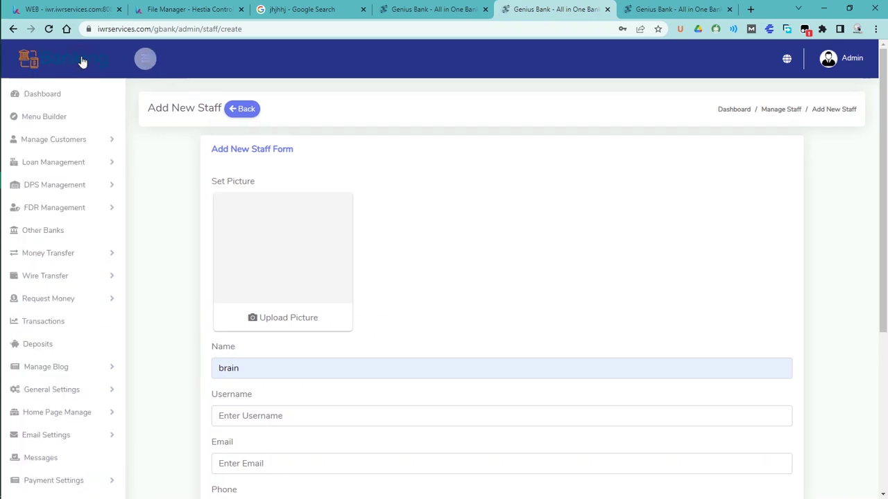
pyautogui.click(143, 60)
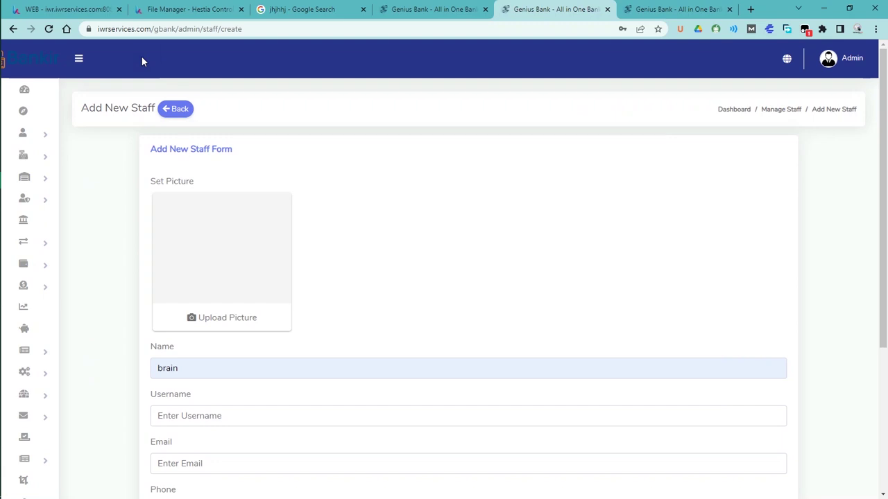
pyautogui.click(669, 9)
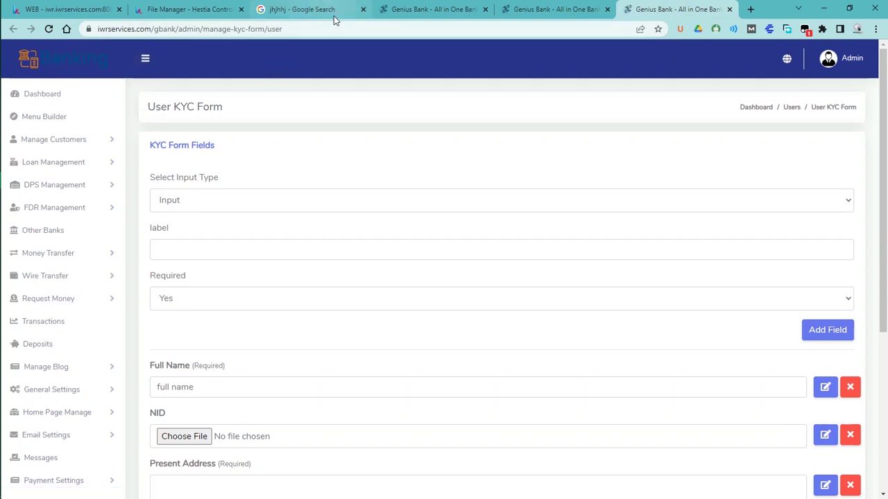
# Delete 'admin/manage-kyc-form/user' from the address to load the public Genius Bank homepage.
pyautogui.click(317, 31)
pyautogui.doubleClick(319, 30)
pyautogui.click(320, 31)
pyautogui.click(319, 31)
pyautogui.moveTo(320, 31); pyautogui.dragTo(206, 29)
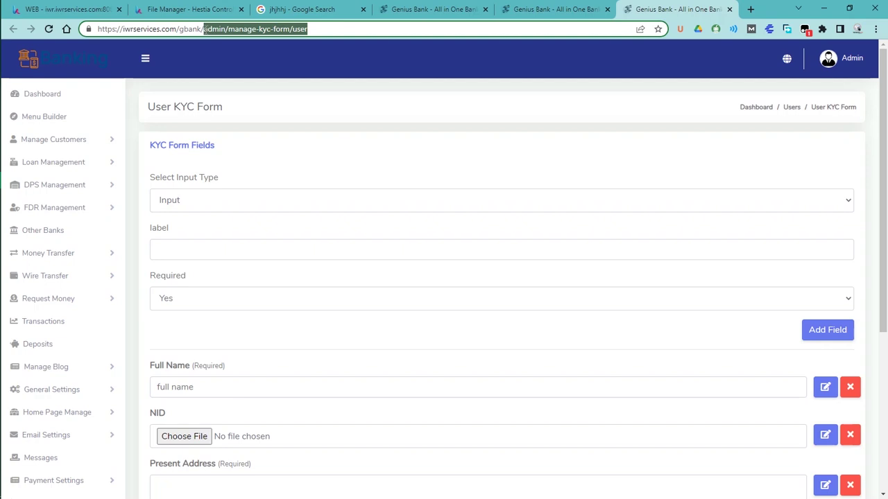
pyautogui.press('BackSpace')
pyautogui.press('Return')
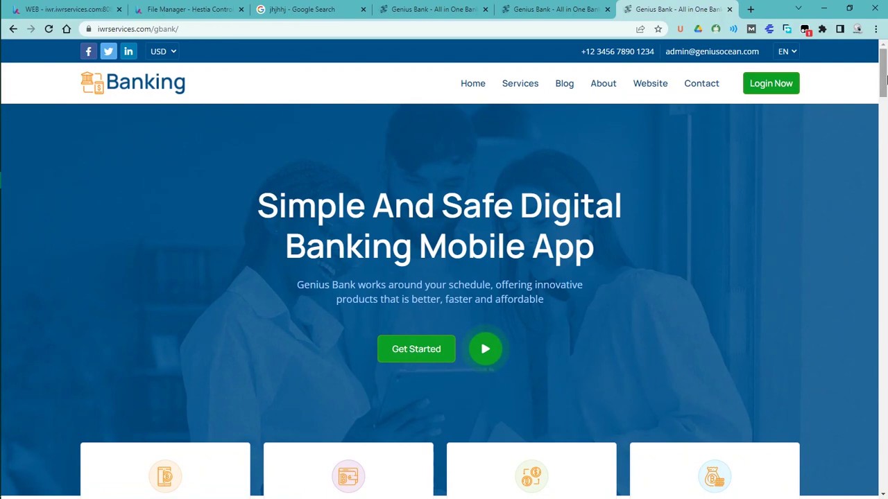
pyautogui.moveTo(886, 112); pyautogui.dragTo(886, 64)
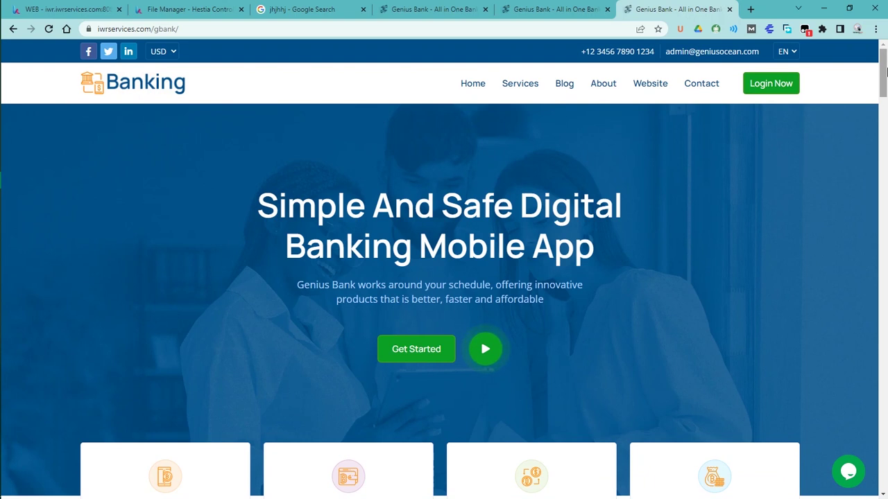
pyautogui.click(885, 132)
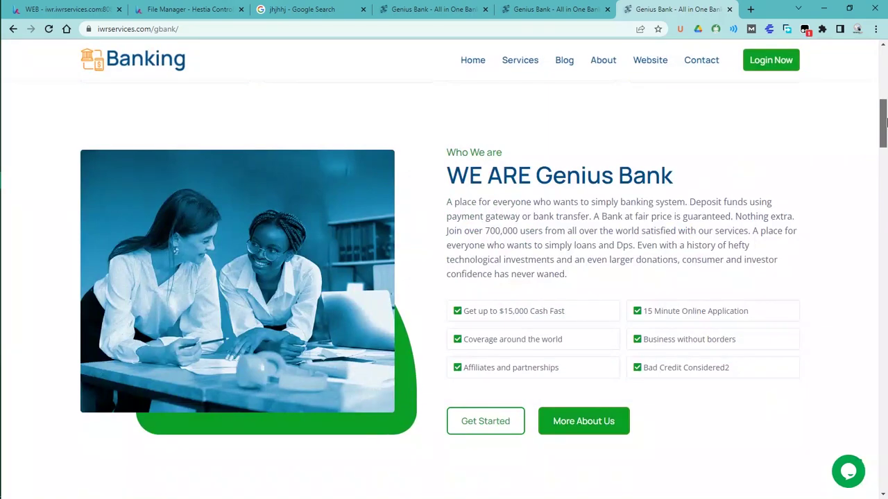
pyautogui.scroll(-15, 883, 180)
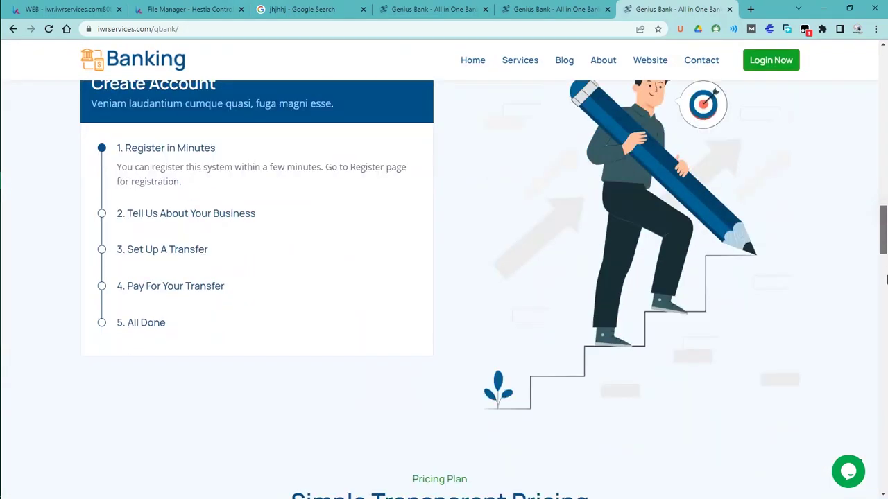
pyautogui.moveTo(882, 277); pyautogui.dragTo(883, 48)
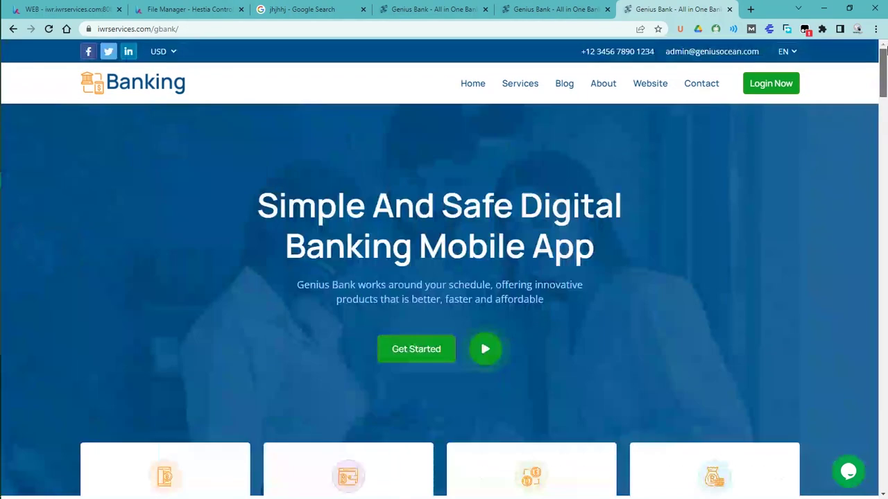